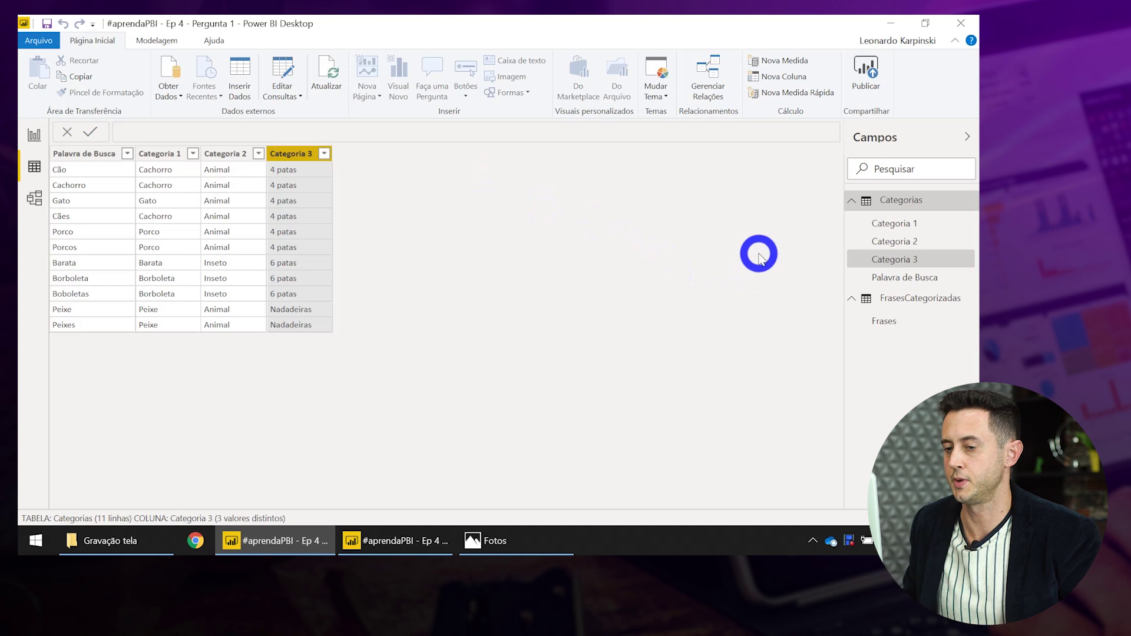
# Add a calculated column named Categoria 1 to the FrasesCategorizadas table.
pyautogui.click(878, 299)
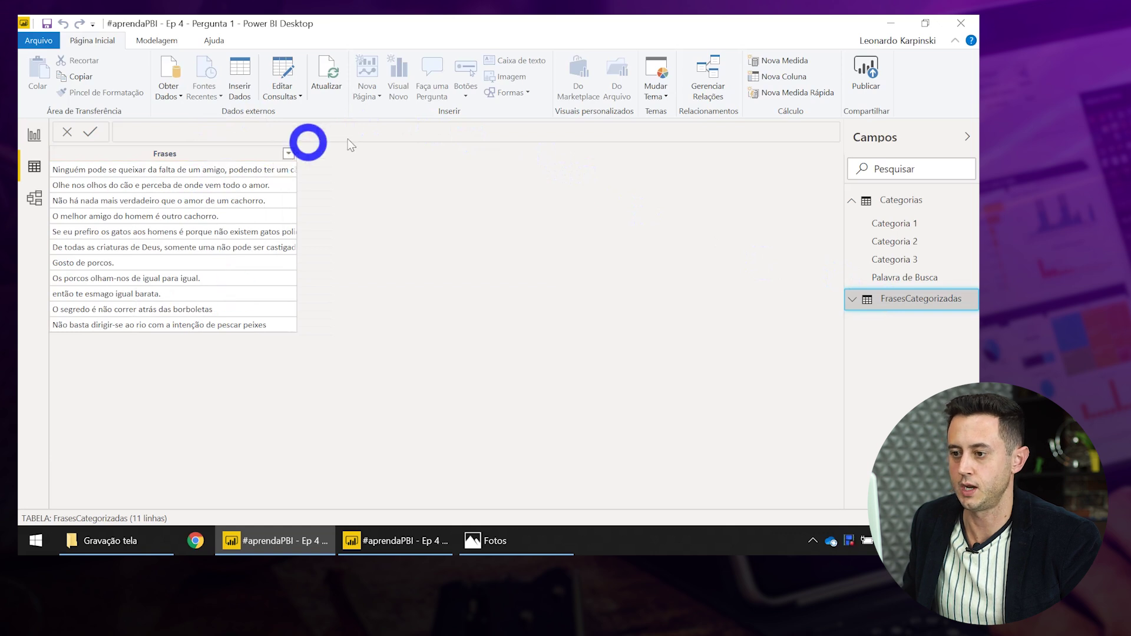
pyautogui.rightClick(231, 151)
pyautogui.click(313, 293)
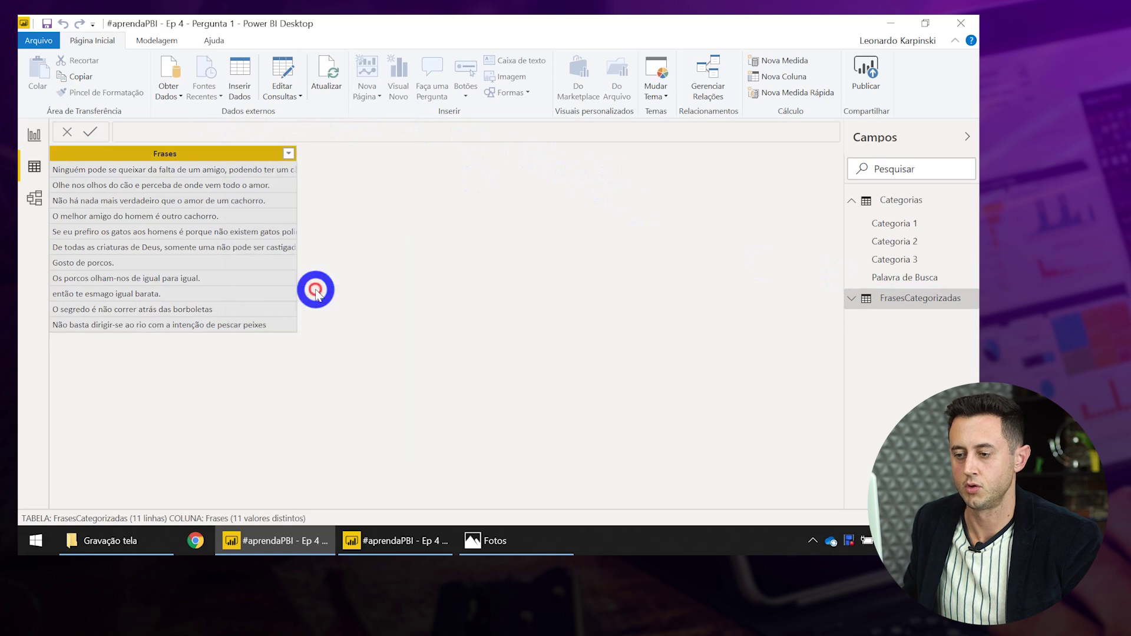
pyautogui.press('Escape')
pyautogui.rightClick(215, 158)
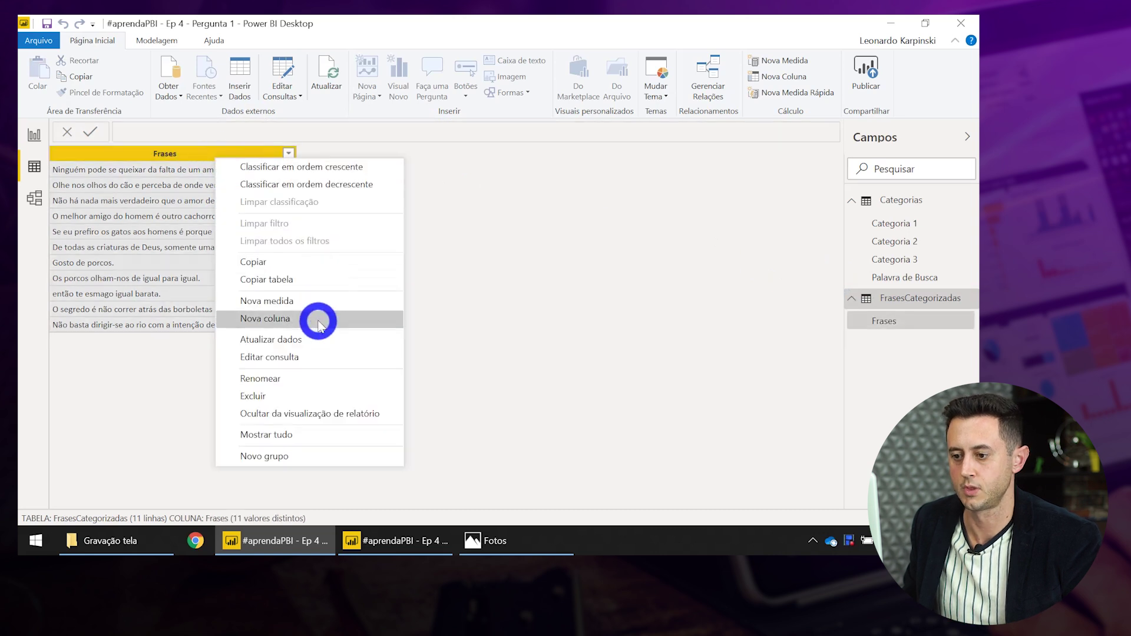
pyautogui.click(318, 316)
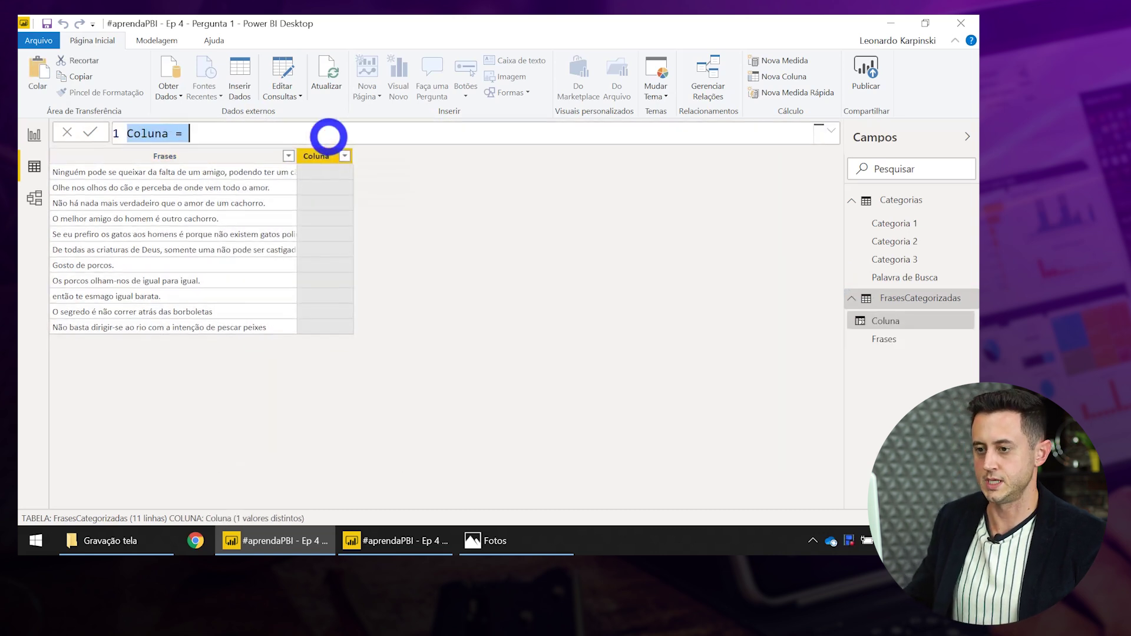
pyautogui.write('Categoria 1 =')
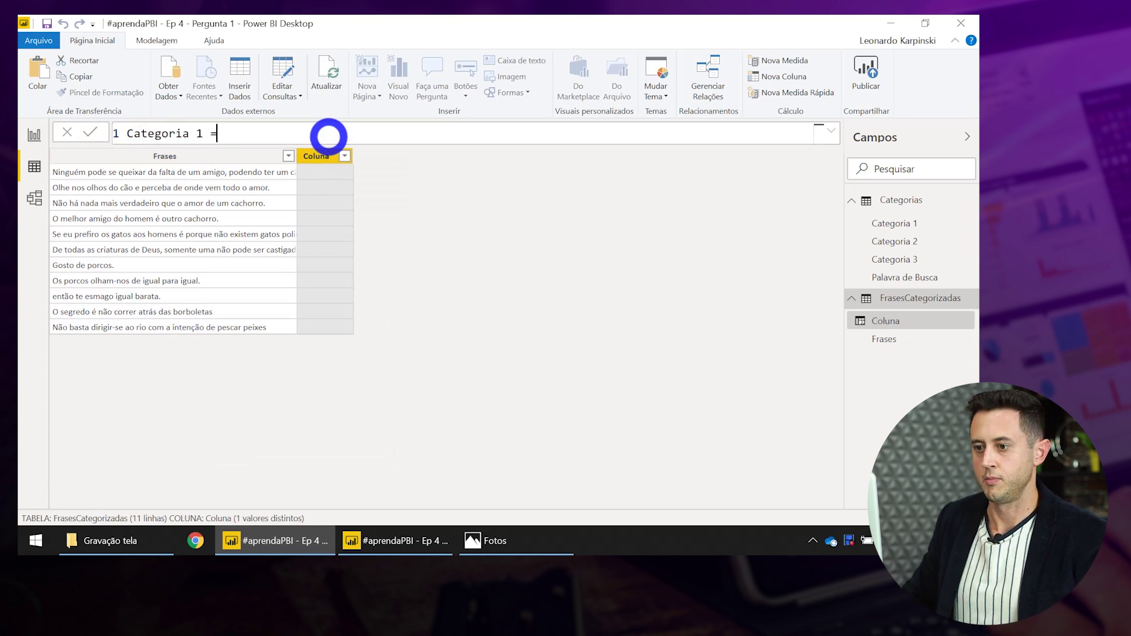
# Define the variable varFraseAtual as FrasesCategorizadas[Frases] in the column formula and follow it with RETURN.
pyautogui.hotkey('shift', 'Return')
pyautogui.write('VAR varFraseAtual')
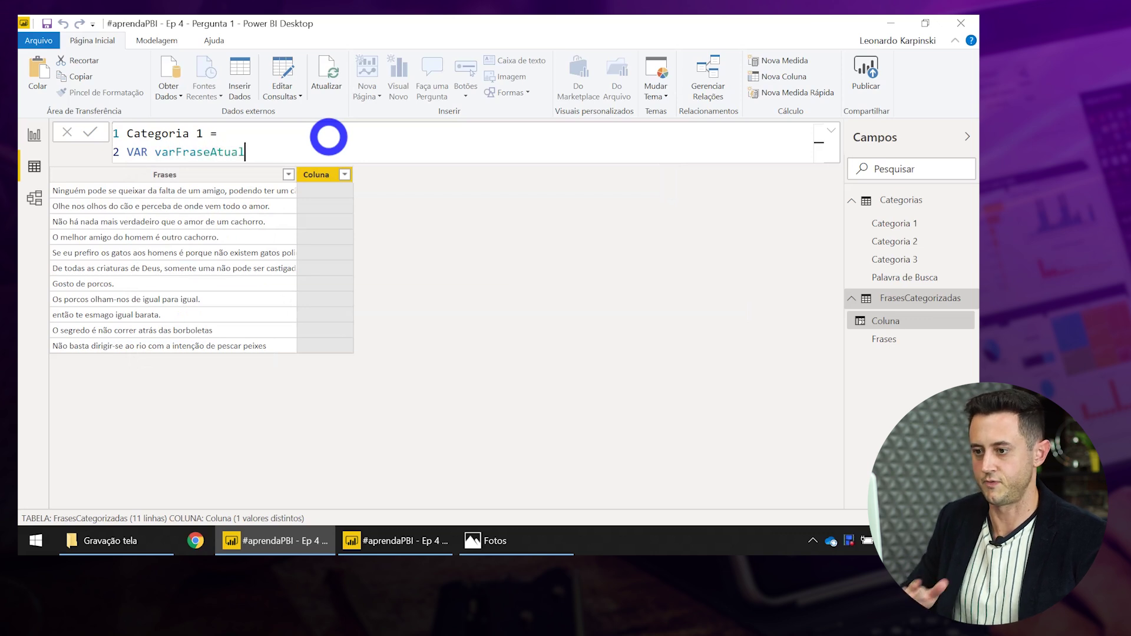
pyautogui.write(' = frase')
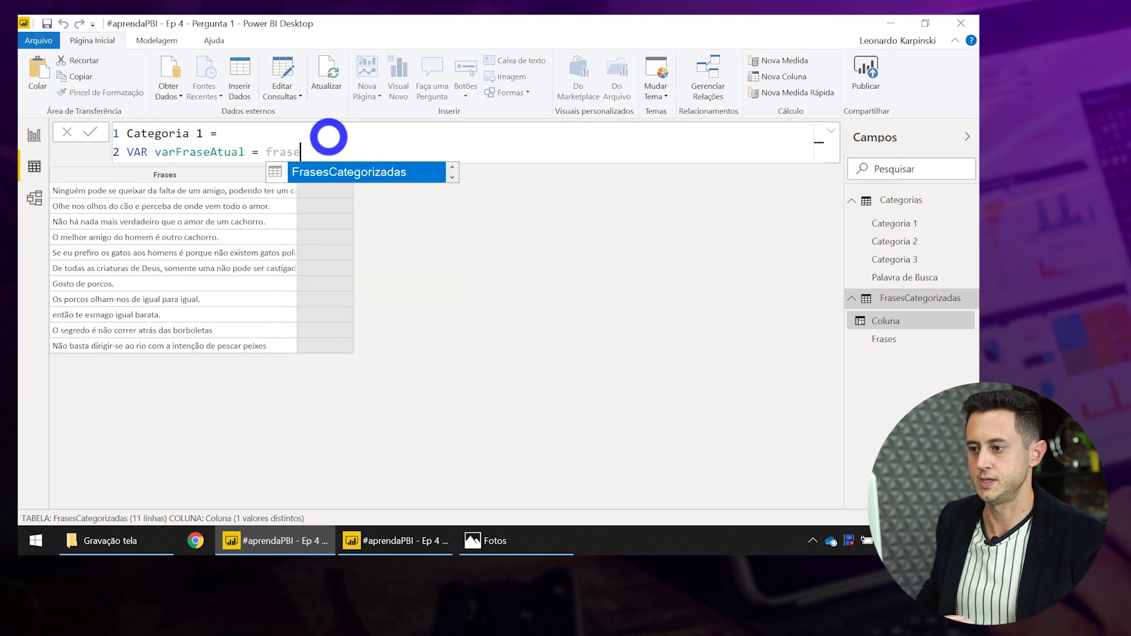
pyautogui.press('Tab')
pyautogui.hotkey('shift', 'Return')
pyautogui.write('RETURN')
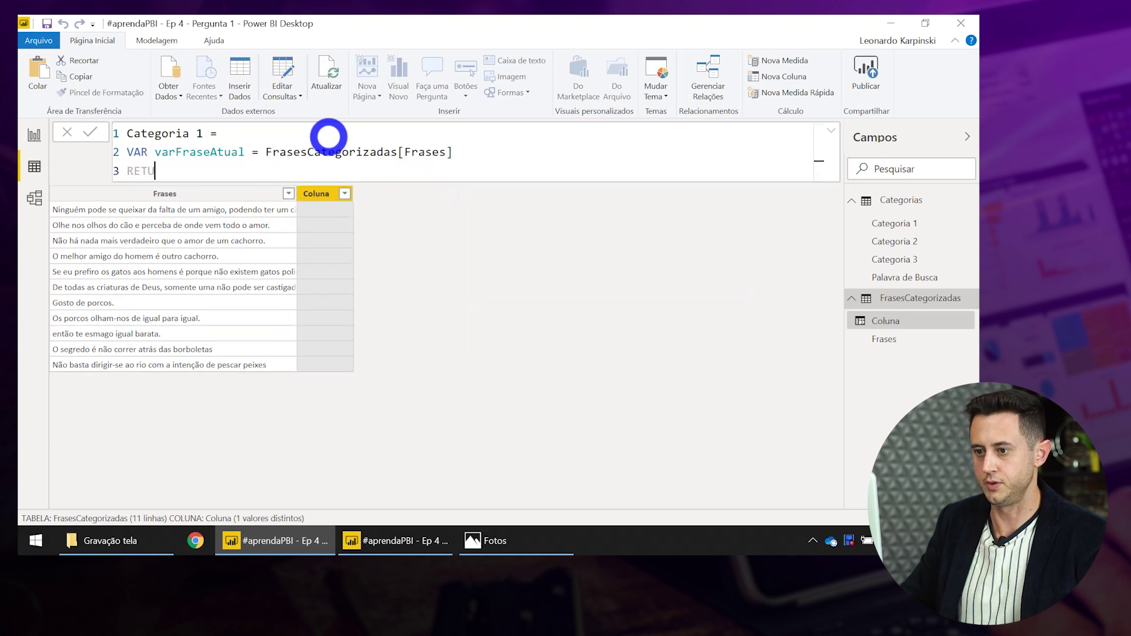
# Begin the returned expression with CALCULATE, using SELECTEDVALUE(Categorias[Categoria 1]) as its first argument.
pyautogui.hotkey('shift', 'Return')
pyautogui.write('CALC')
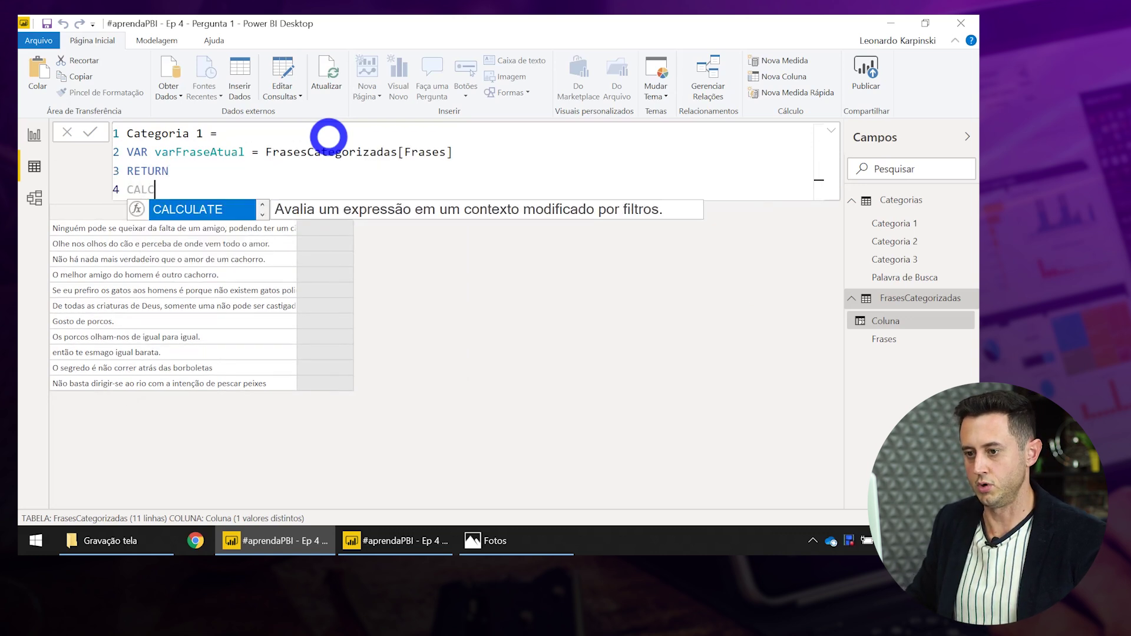
pyautogui.press('Tab')
pyautogui.hotkey('shift', 'Return')
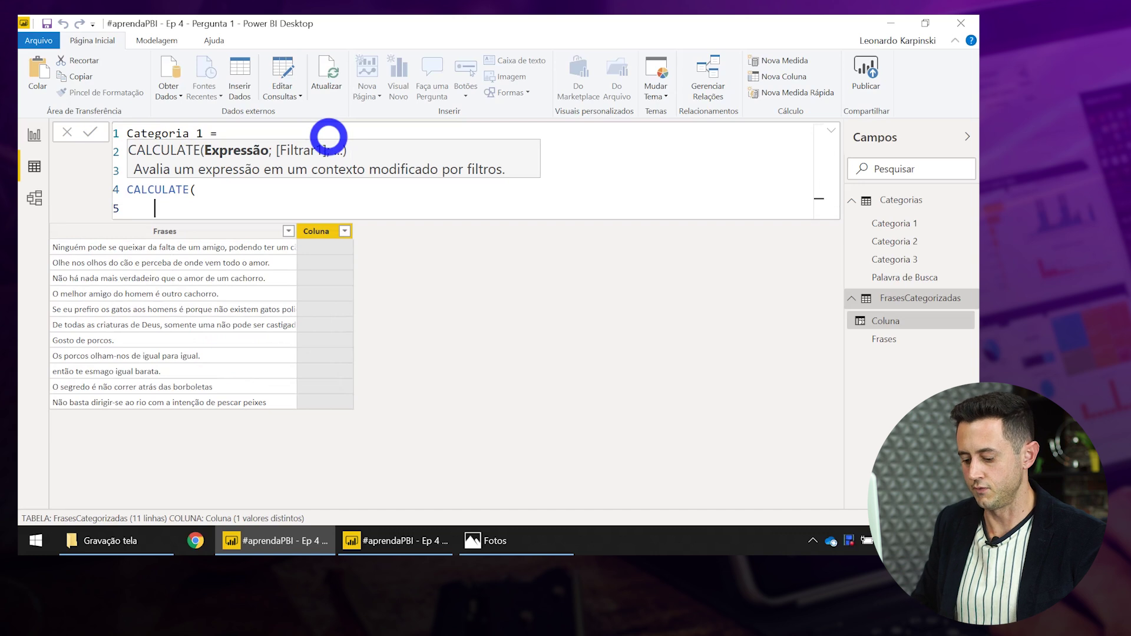
pyautogui.write('SELE')
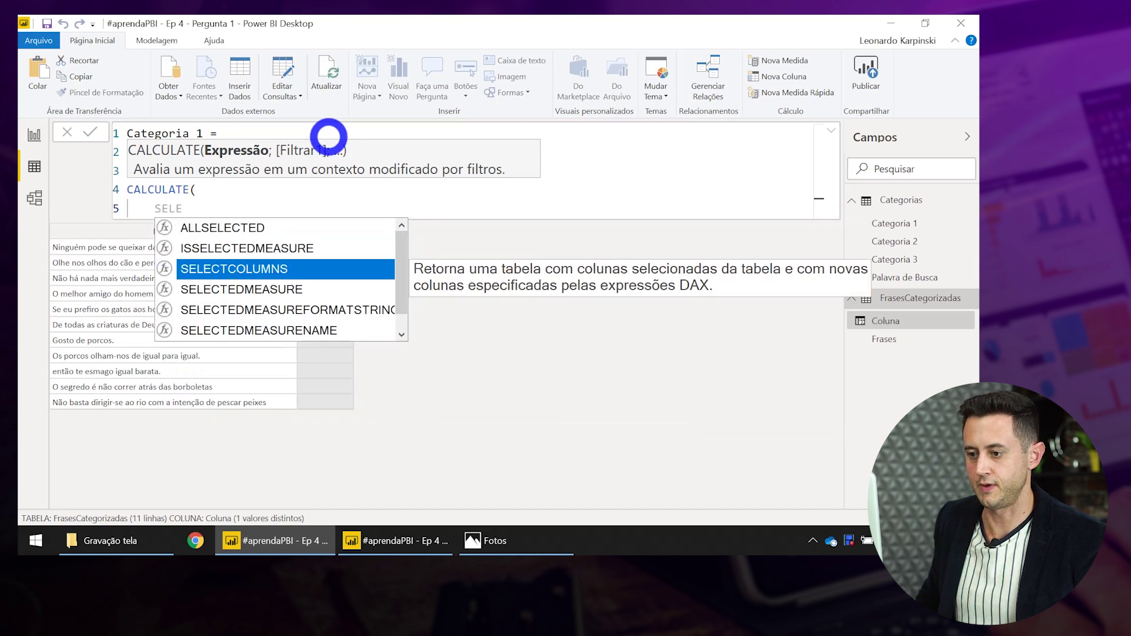
pyautogui.press('Down')
pyautogui.press('Down')
pyautogui.press('Down')
pyautogui.press('Down')
pyautogui.press('Tab')
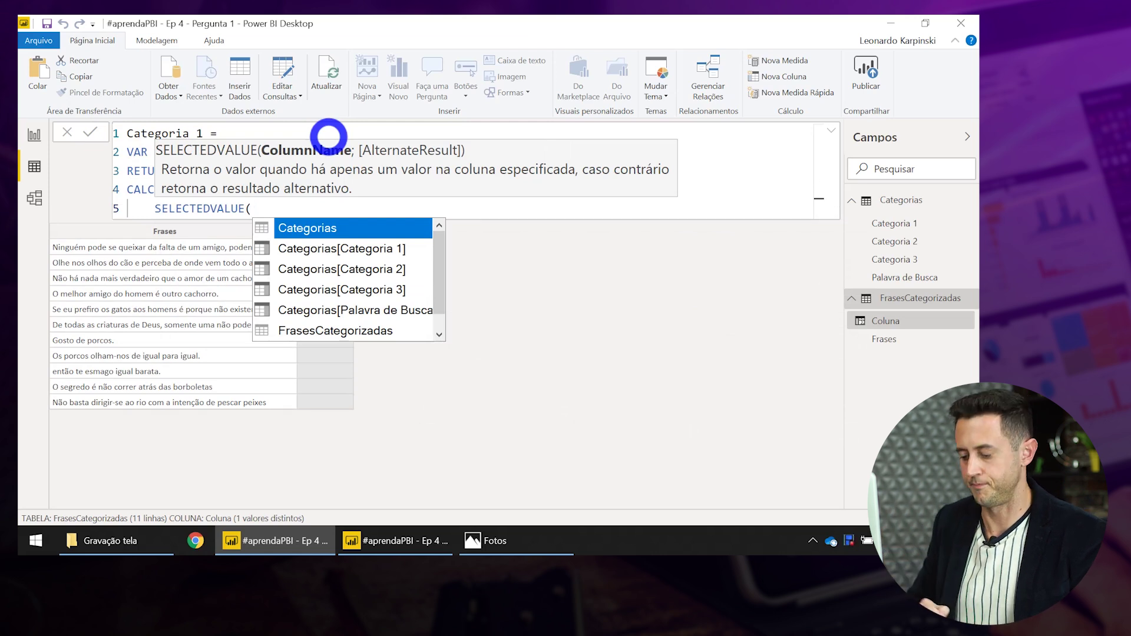
pyautogui.press('Down')
pyautogui.press('Tab')
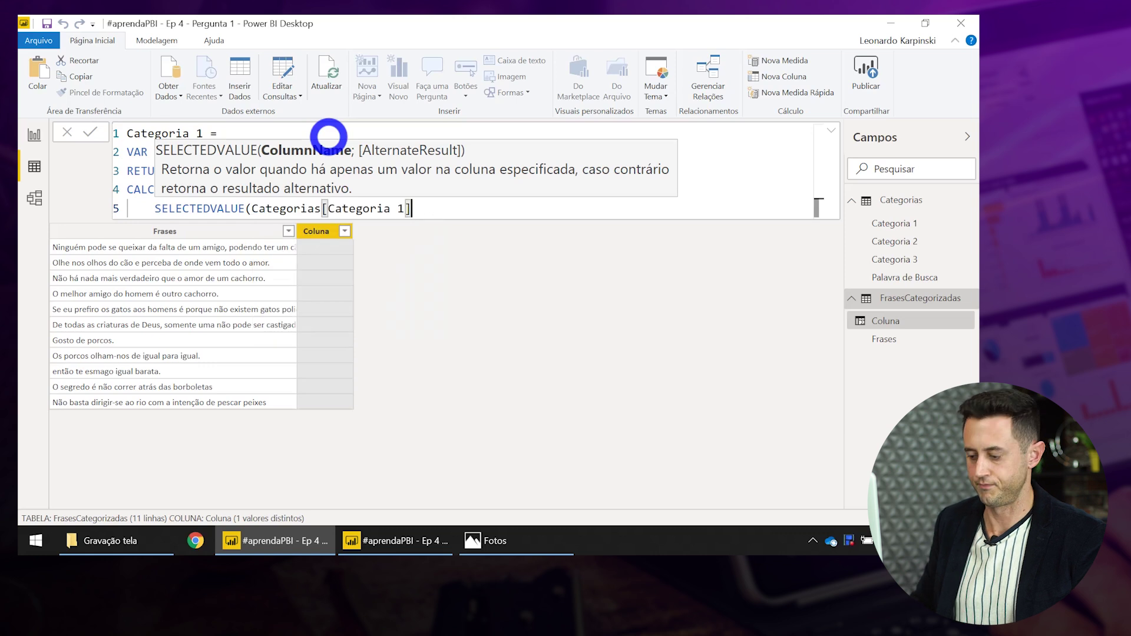
pyautogui.write(');')
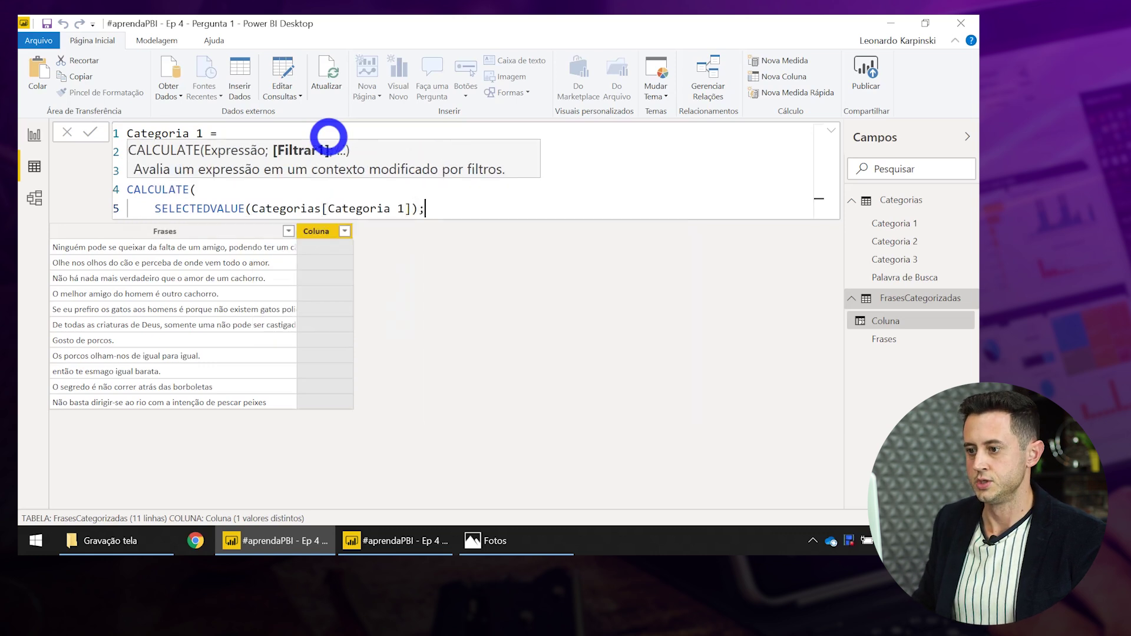
# Add CONTAINSSTRING(varFraseAtual; Categorias[Palavra de Busca]) as the CALCULATE filter argument and close the function.
pyautogui.press('Return')
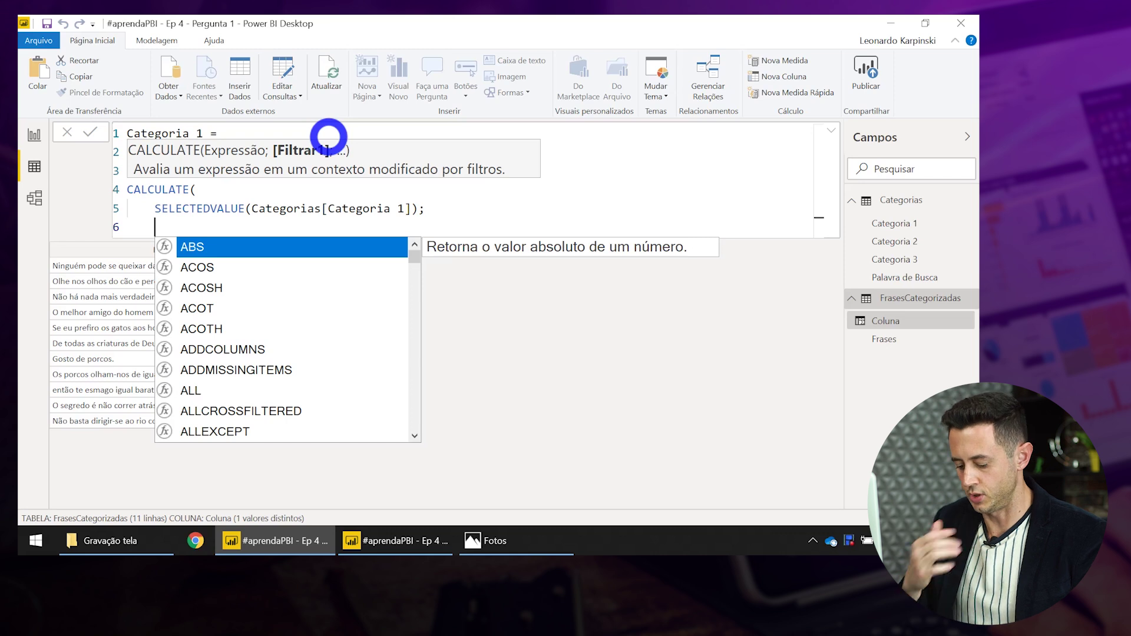
pyautogui.write('CONTAI')
pyautogui.press('Down')
pyautogui.press('Down')
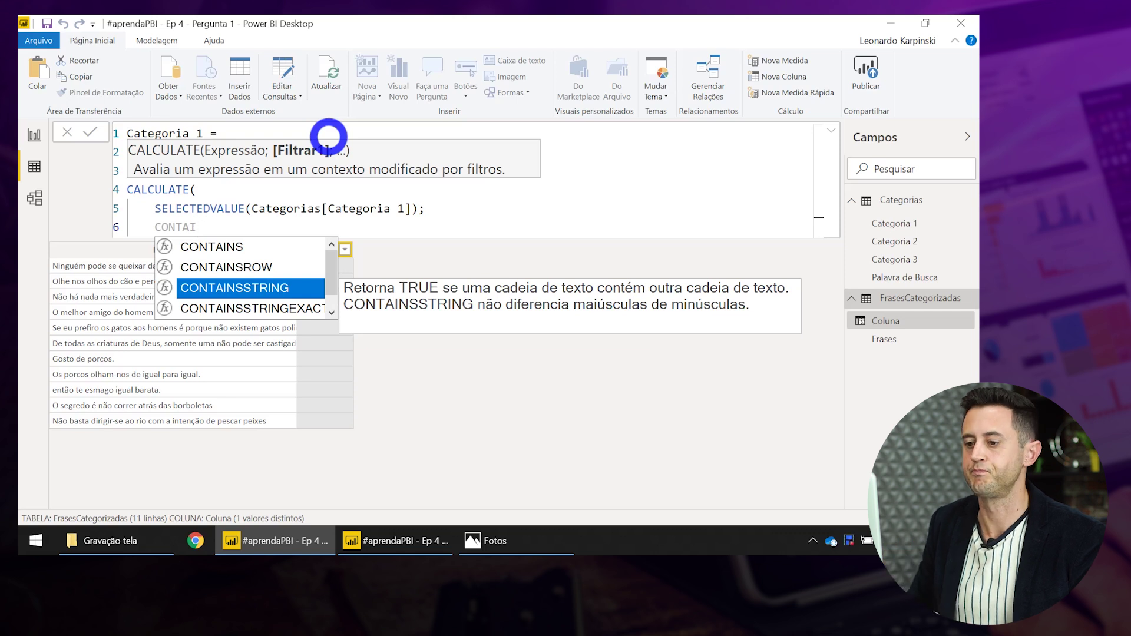
pyautogui.press('Tab')
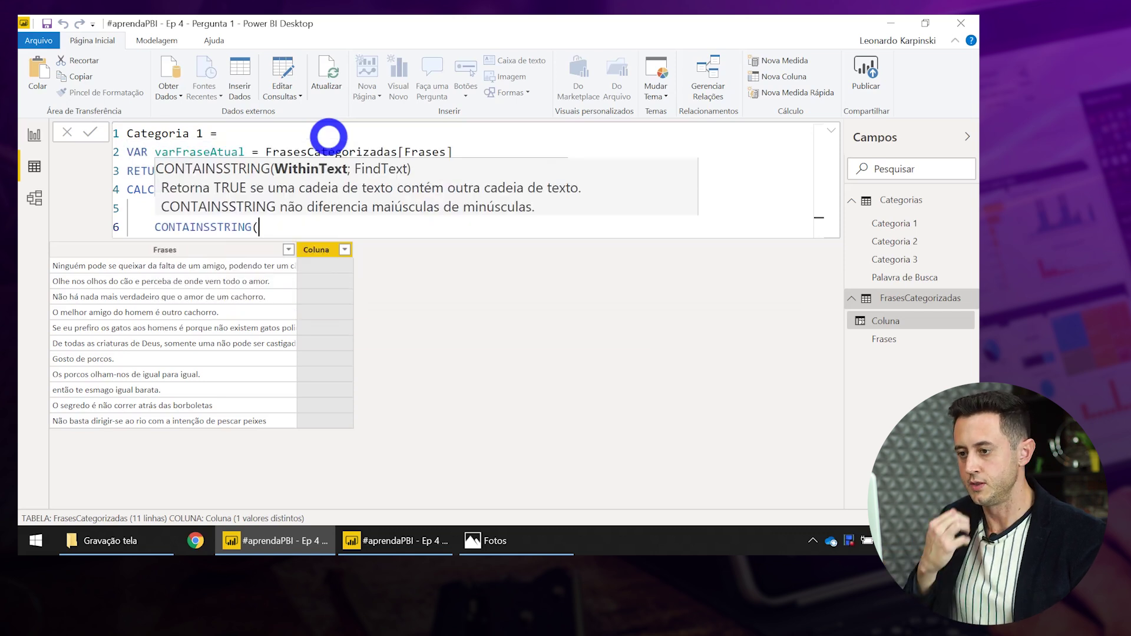
pyautogui.write('var')
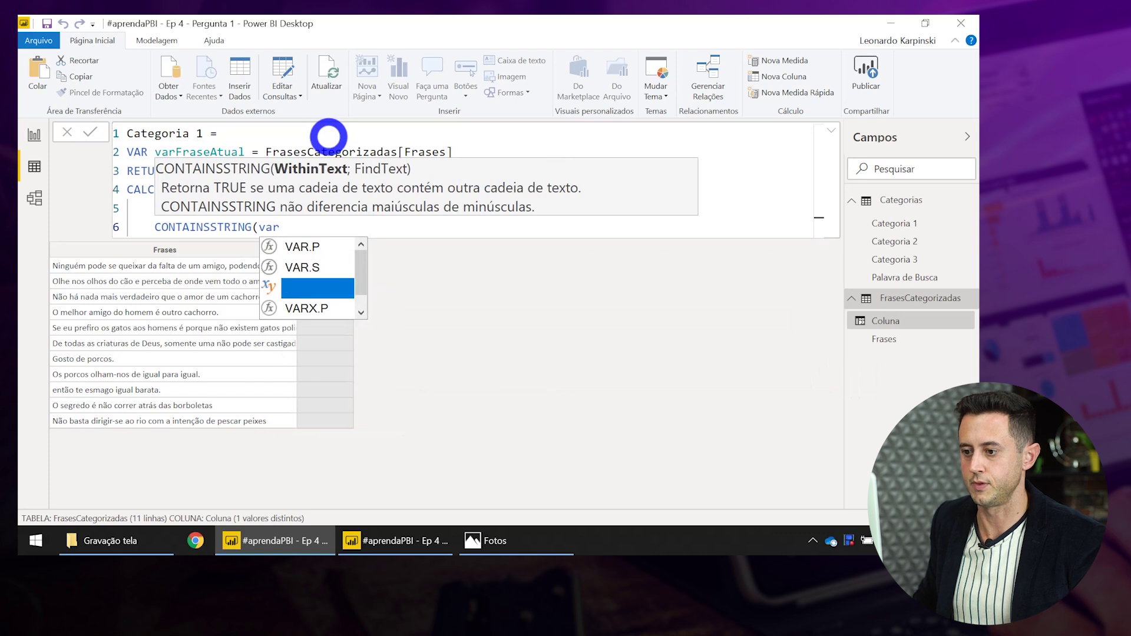
pyautogui.write('FraseAtual; ')
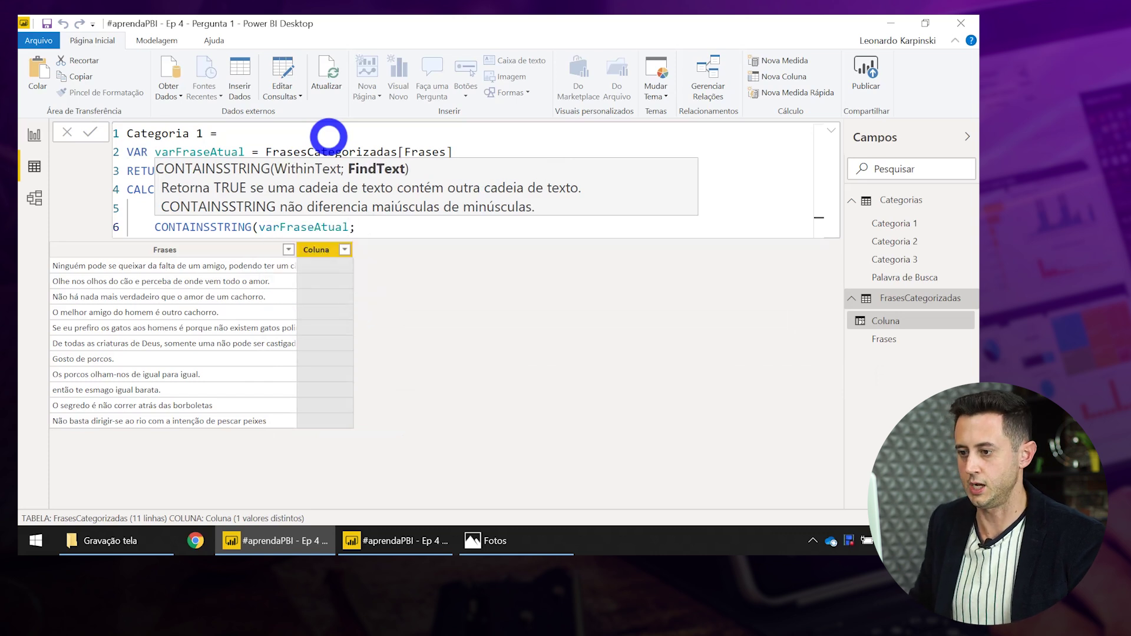
pyautogui.write('Categorias[Palavra de Busca]')
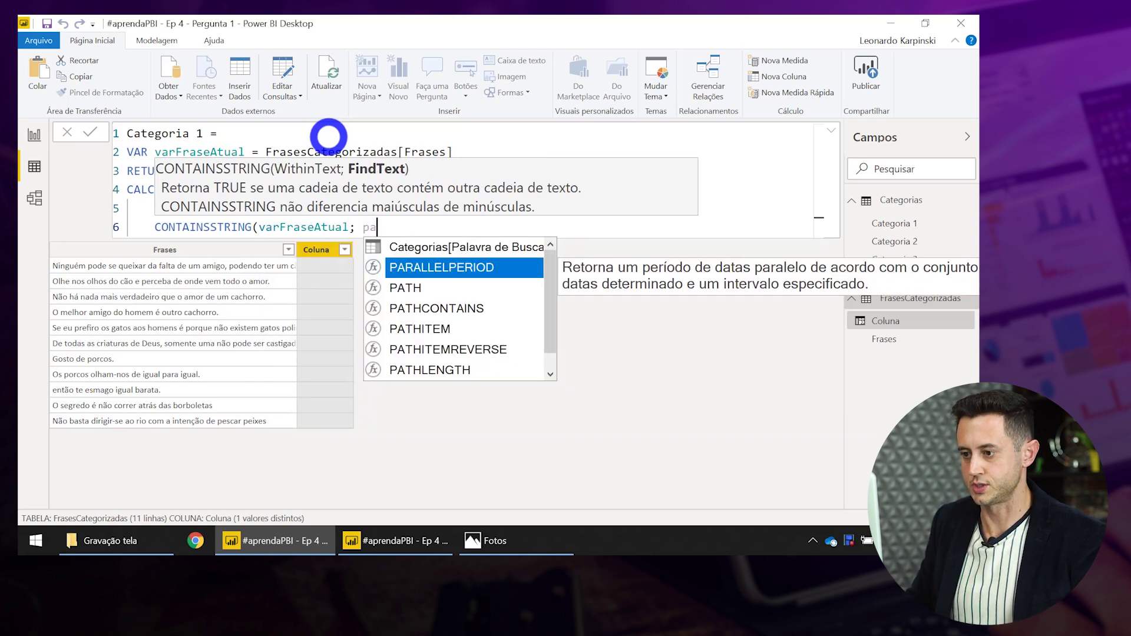
pyautogui.press('Escape')
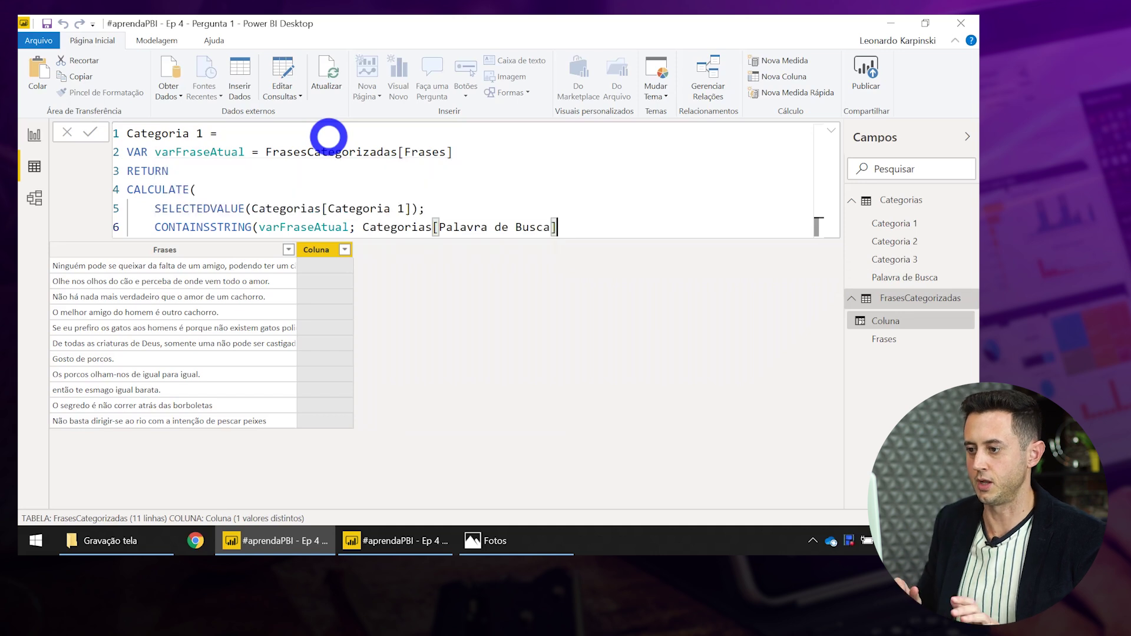
pyautogui.write(')')
pyautogui.press('Return')
pyautogui.write(')')
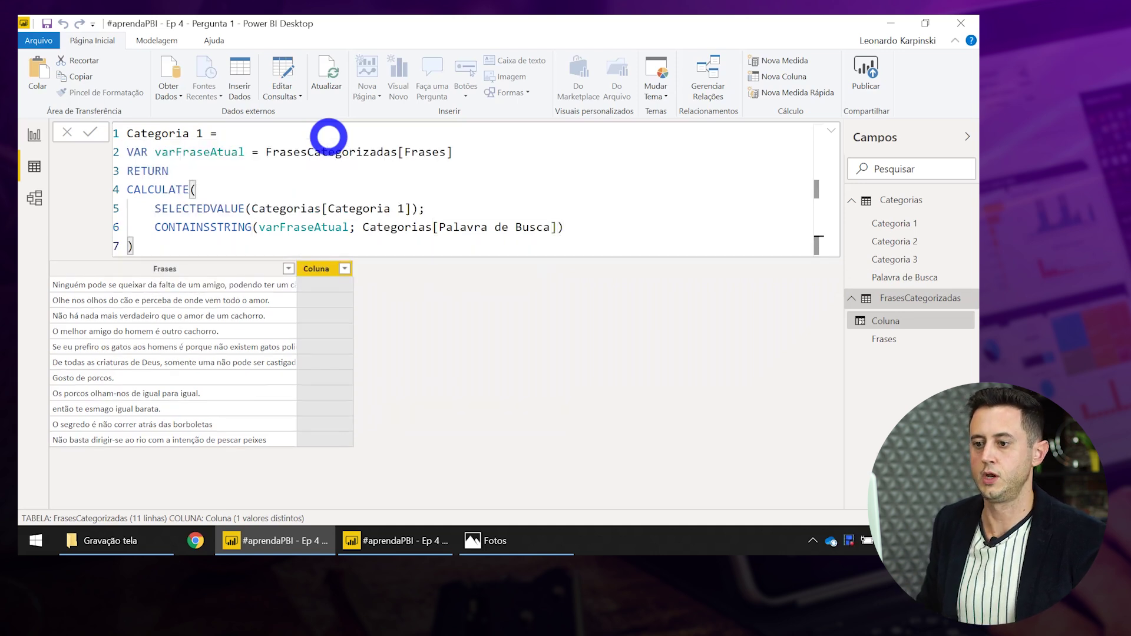
# Insert a FILTER function over the Categorias table before the CONTAINSSTRING condition.
pyautogui.press('Up')
pyautogui.press('Up')
pyautogui.press('End')
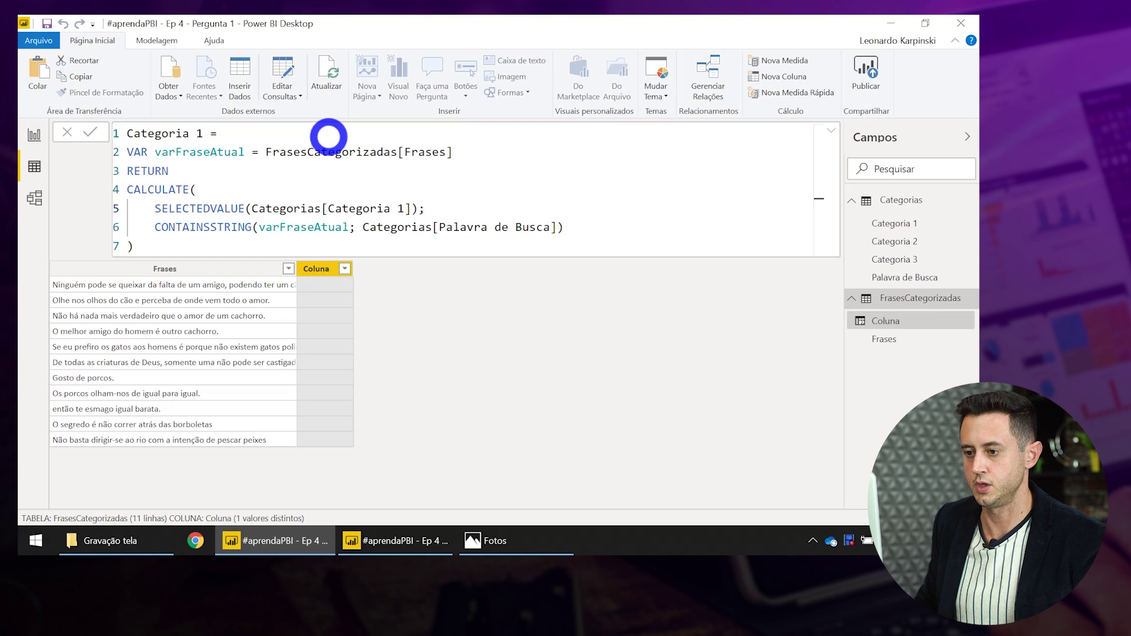
pyautogui.press('Return')
pyautogui.write('FILTER(')
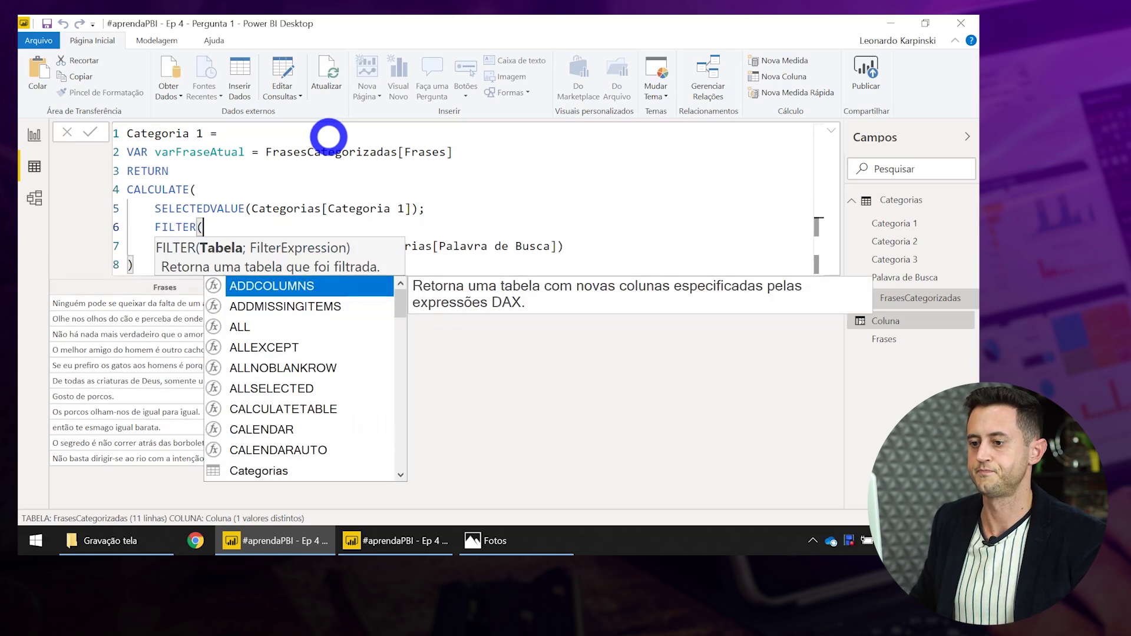
pyautogui.press('Return')
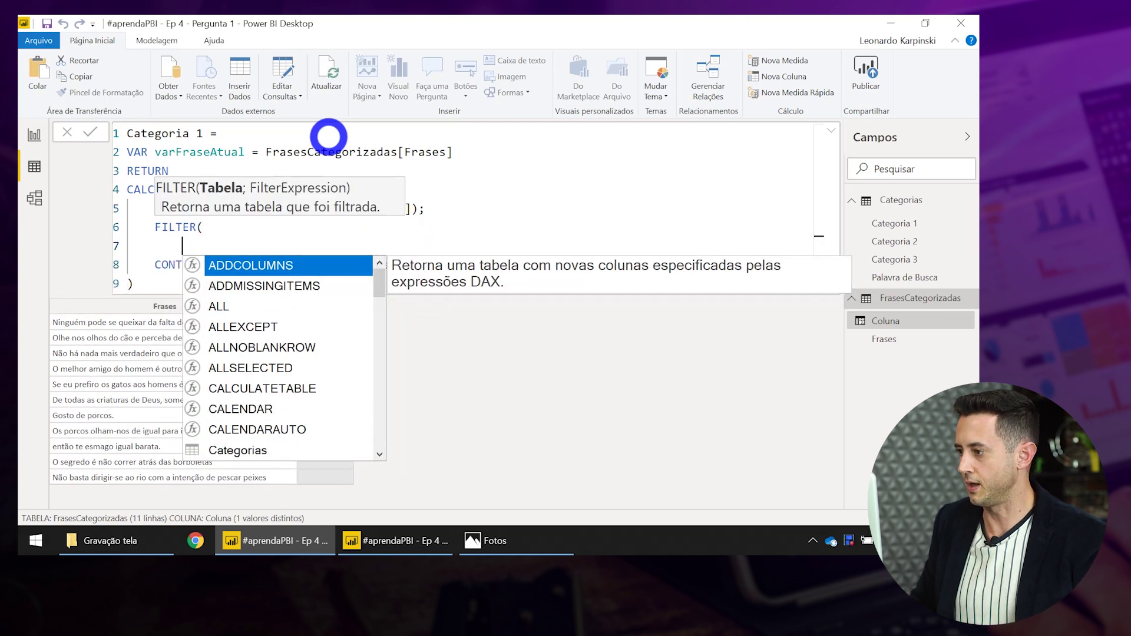
pyautogui.write('Categorias;')
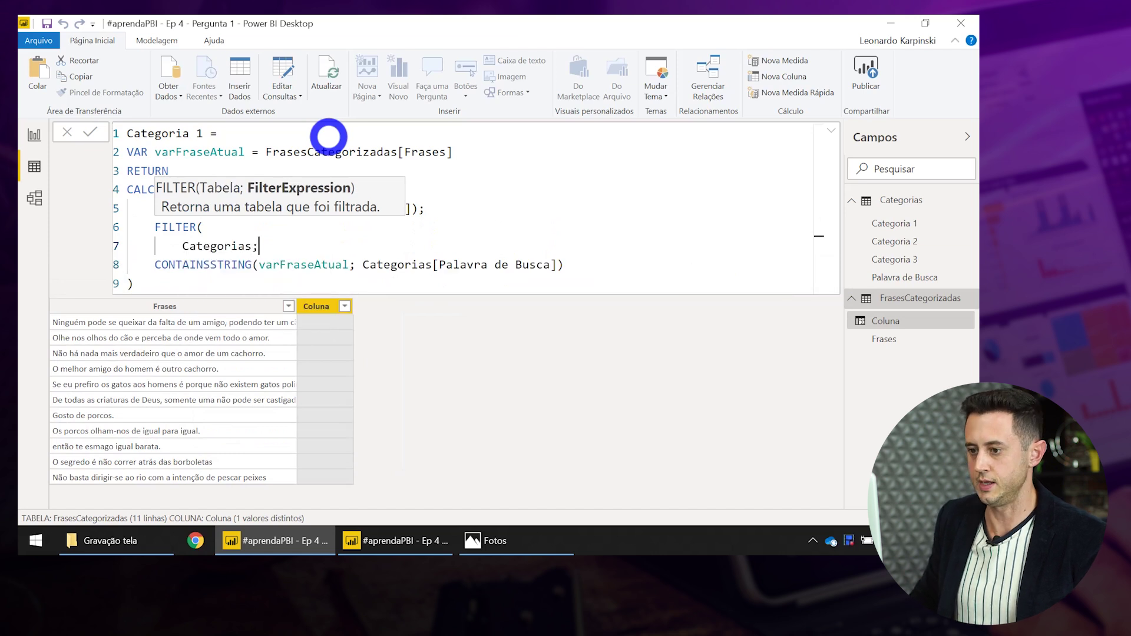
# Indent the CONTAINSSTRING condition inside FILTER, close the FILTER parenthesis on its own line and commit the column formula.
pyautogui.press('Down')
pyautogui.press('Home')
pyautogui.press('Tab')
pyautogui.press('End')
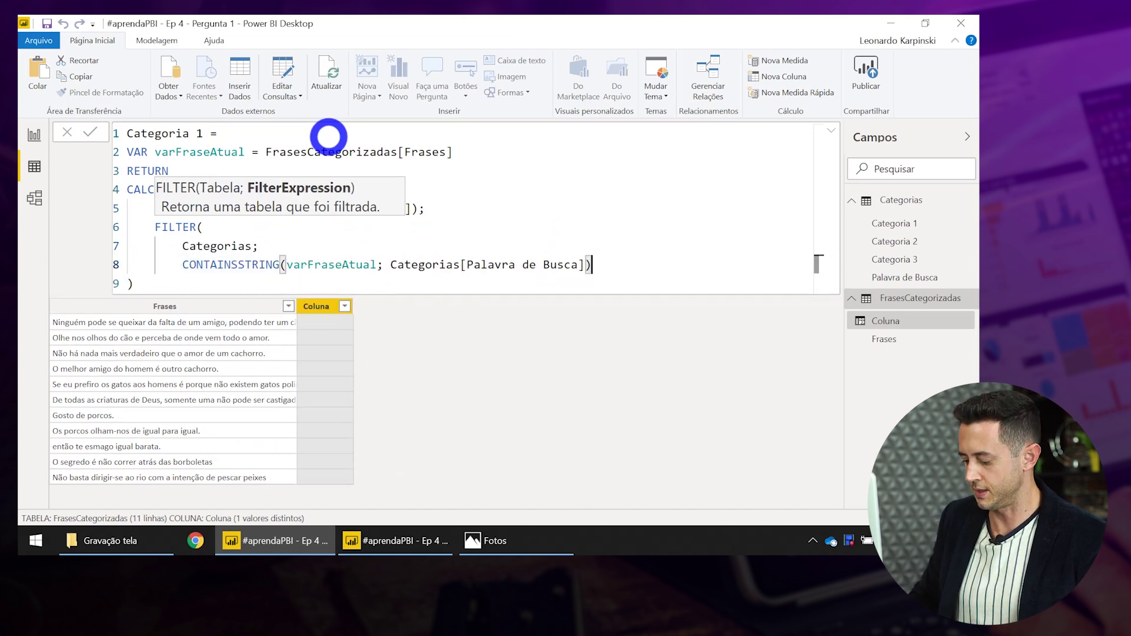
pyautogui.press('Return')
pyautogui.press('BackSpace')
pyautogui.write(')')
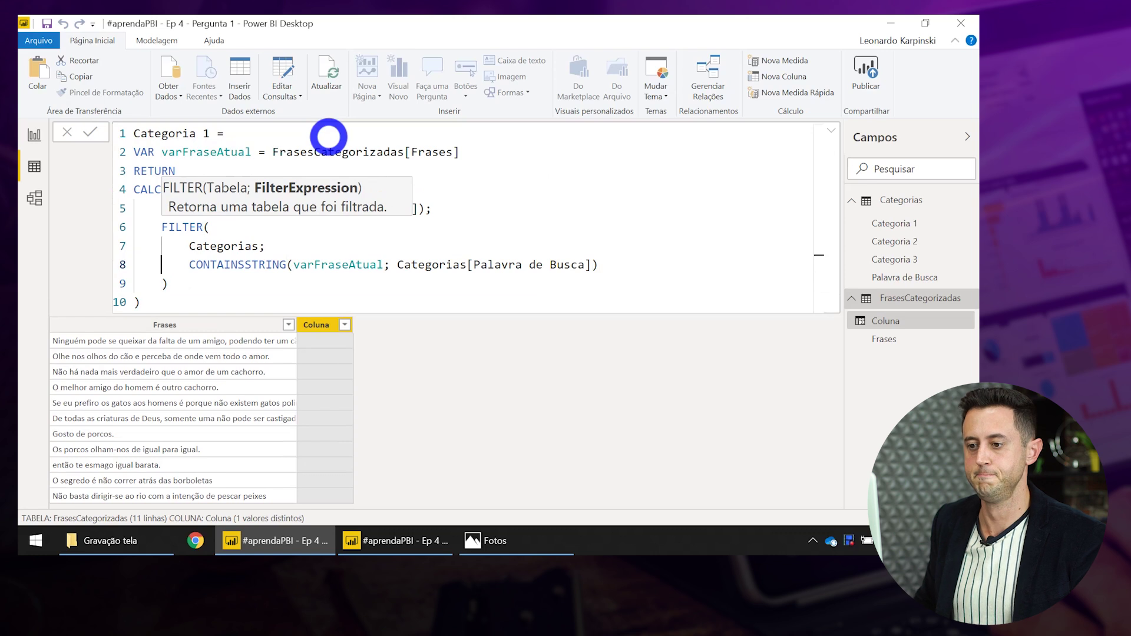
pyautogui.press('Return')
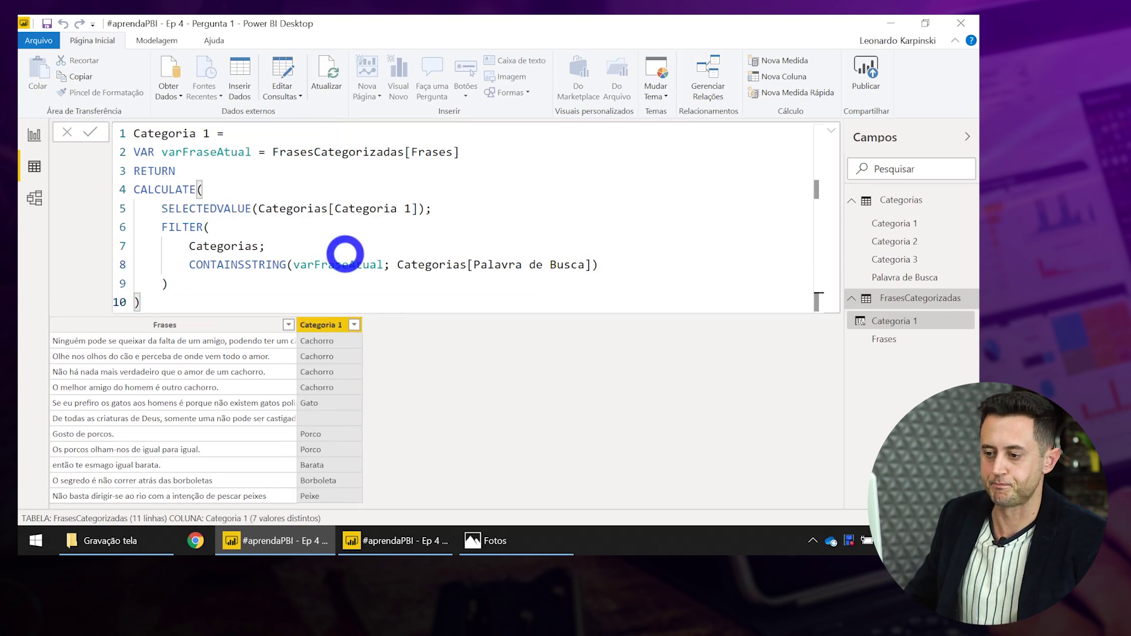
# Widen the Frases column to fit its sentences, and reselect the Categoria 1 column to show its formula.
pyautogui.doubleClick(294, 309)
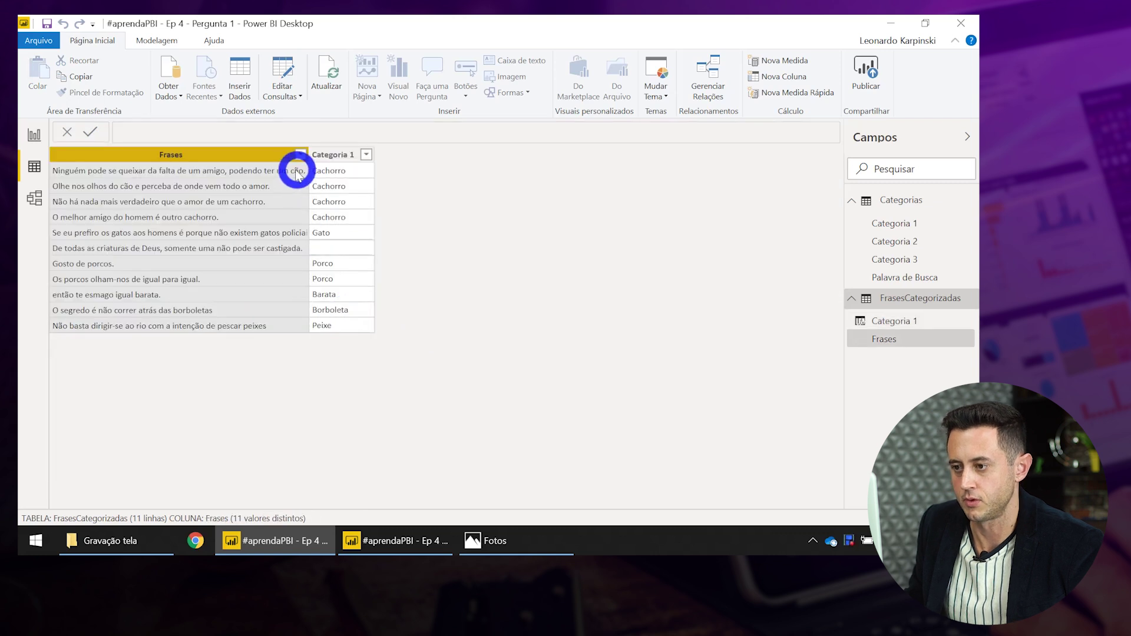
pyautogui.click(323, 160)
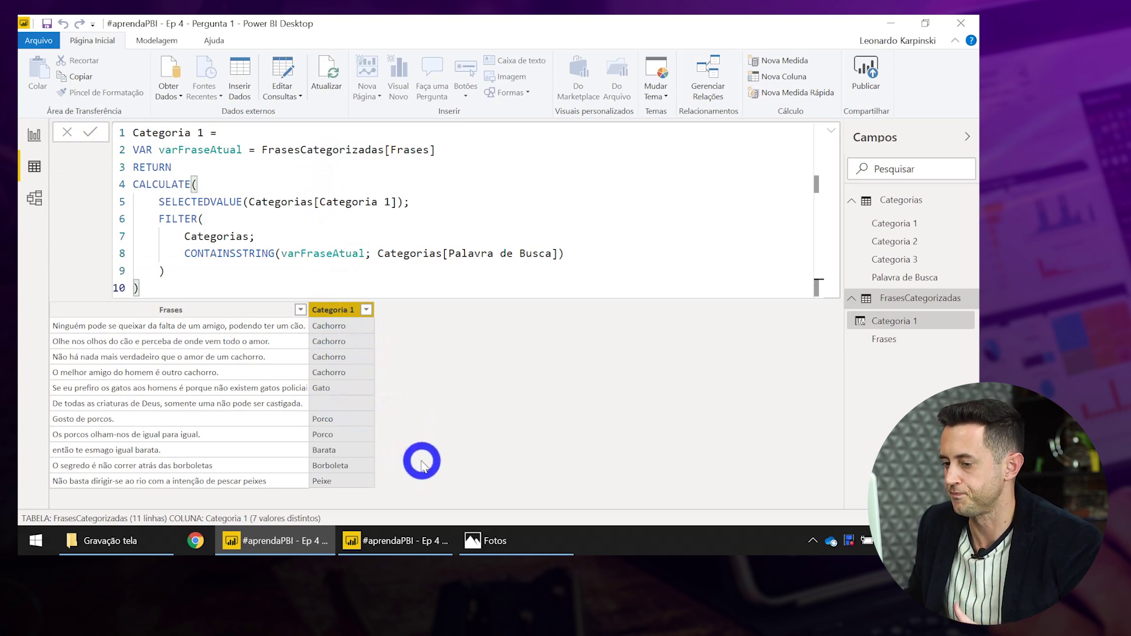
pyautogui.click(301, 254)
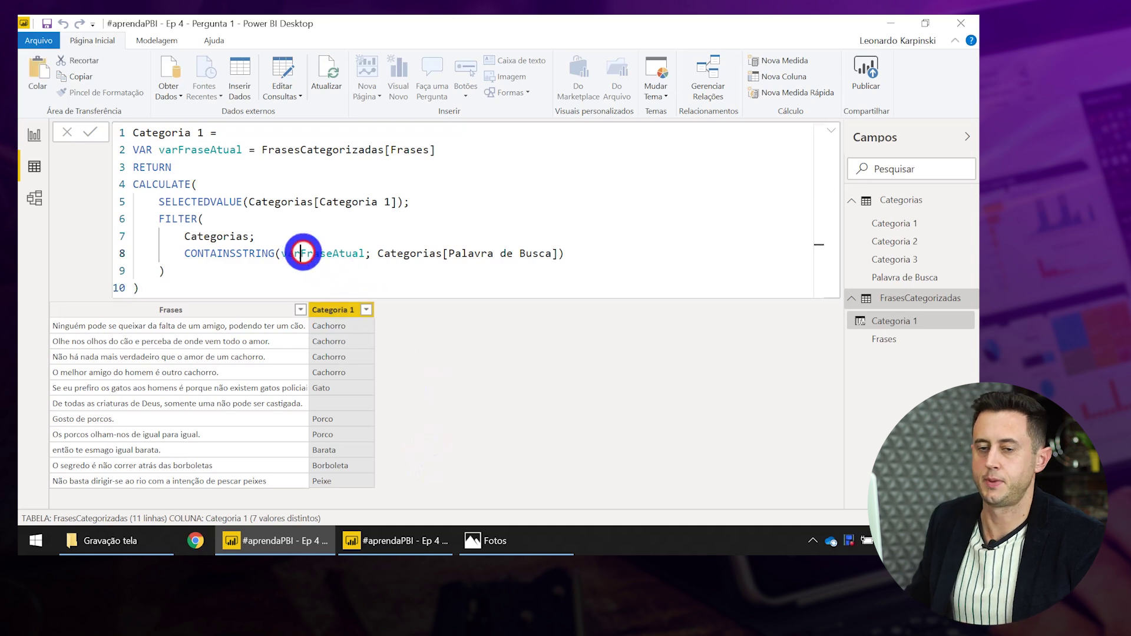
pyautogui.doubleClick(301, 253)
pyautogui.hotkey('ctrl', 'a')
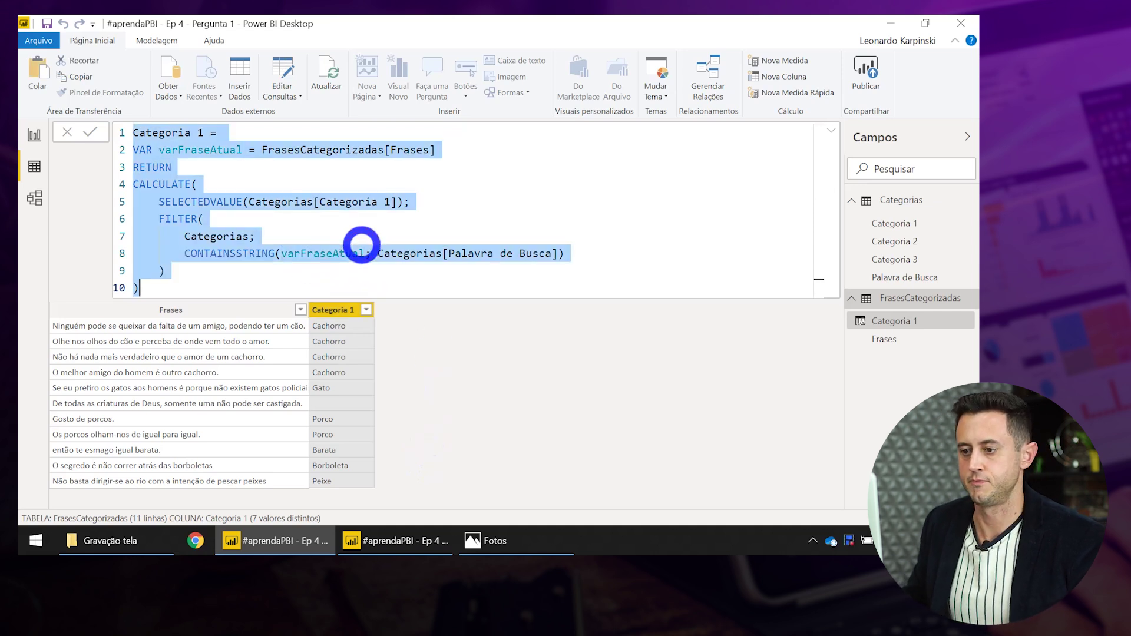
pyautogui.click(390, 202)
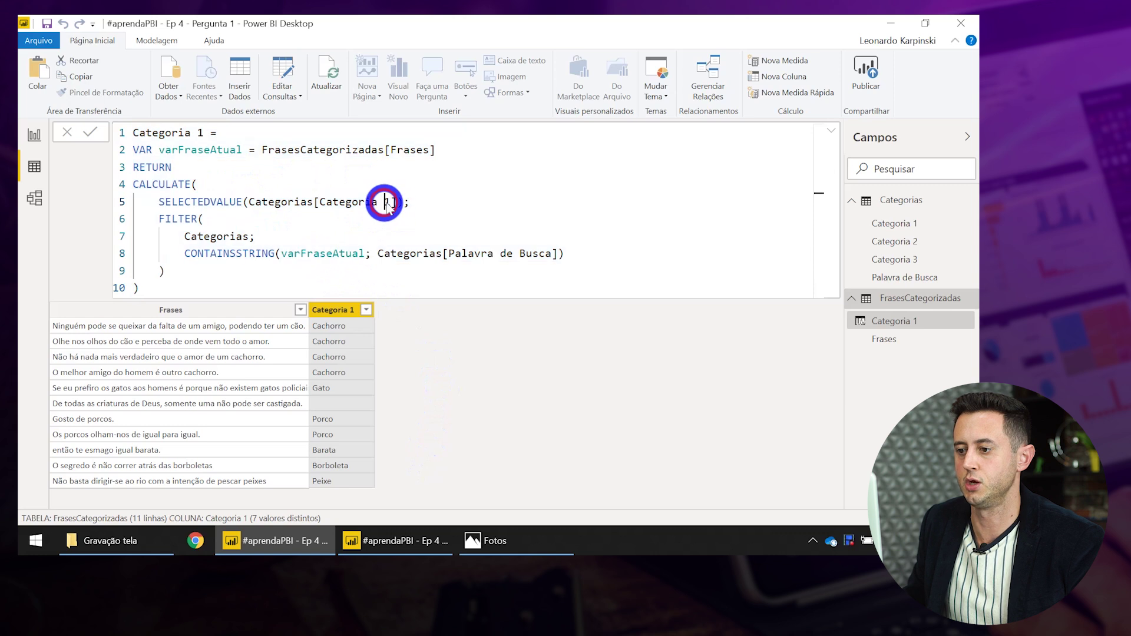
pyautogui.click(494, 411)
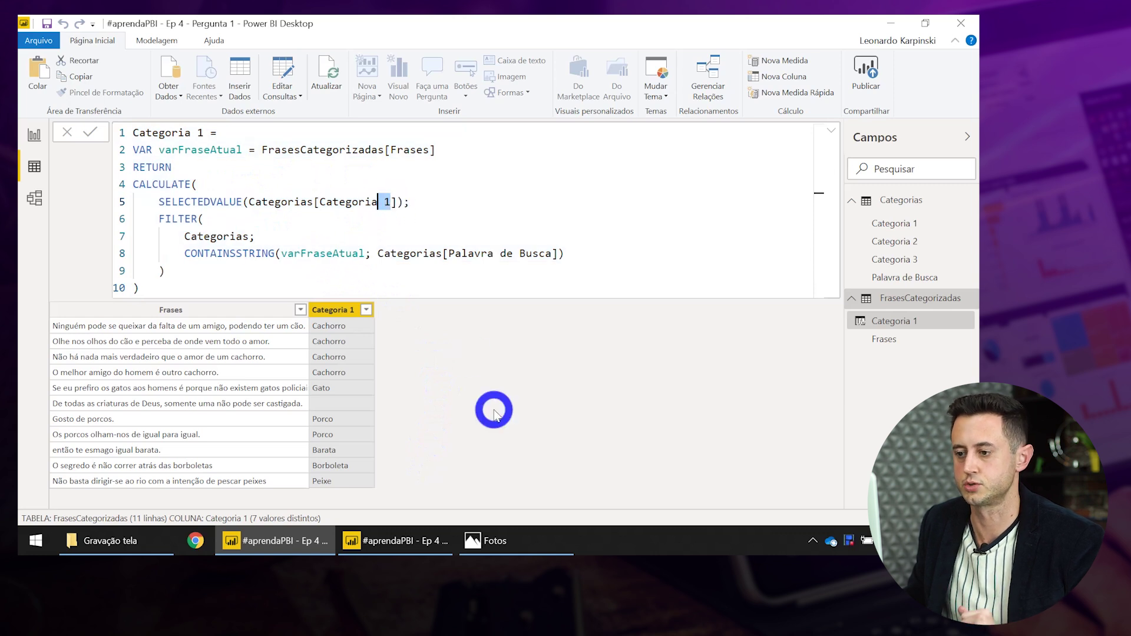
# Rename the calculated column to Categoria 1 DAX in its formula and commit the change.
pyautogui.click(430, 258)
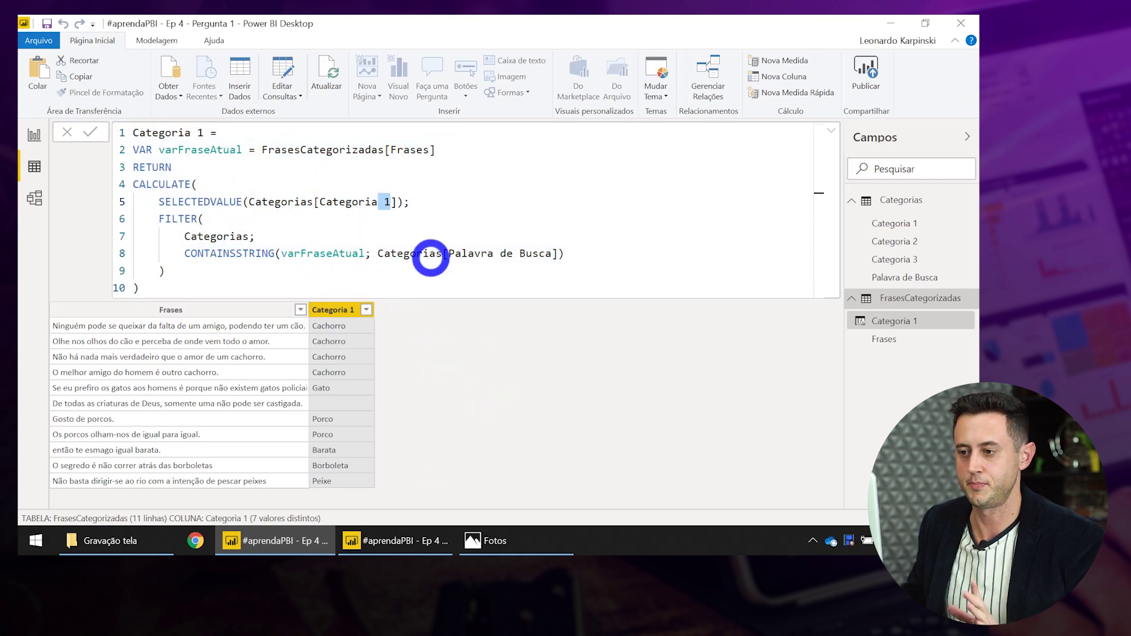
pyautogui.click(430, 257)
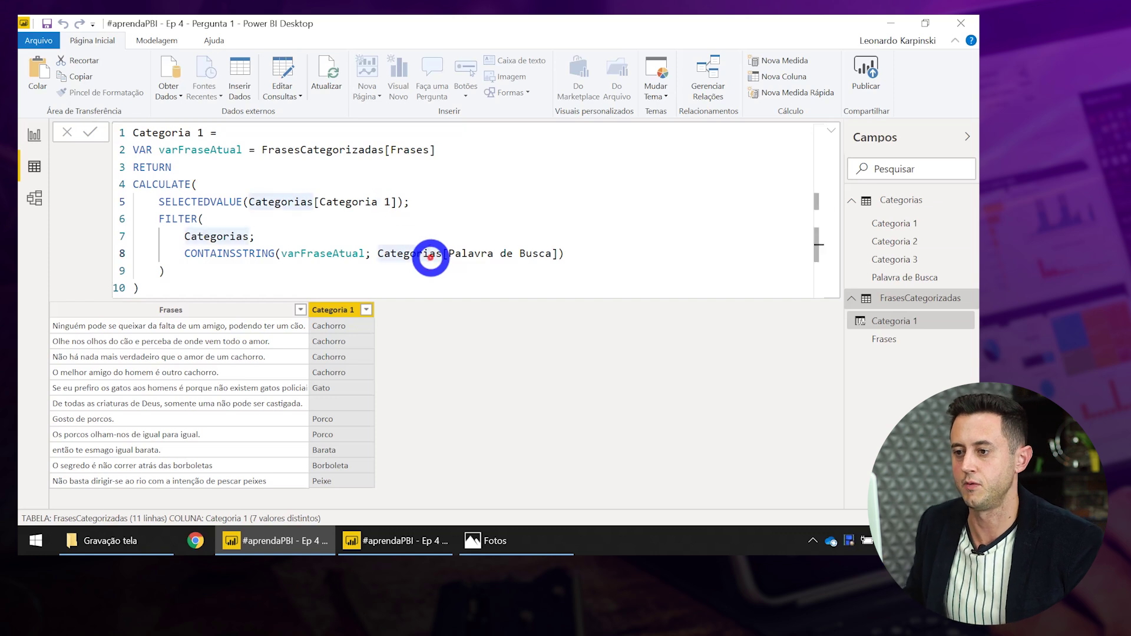
pyautogui.click(209, 131)
pyautogui.write('DAX')
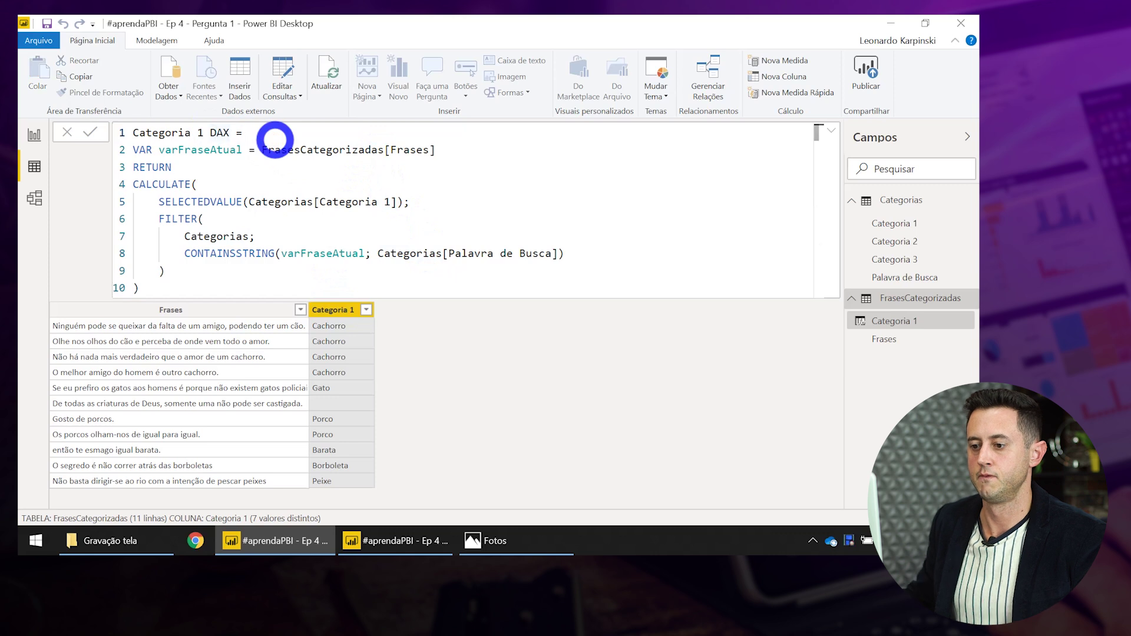
pyautogui.press('Return')
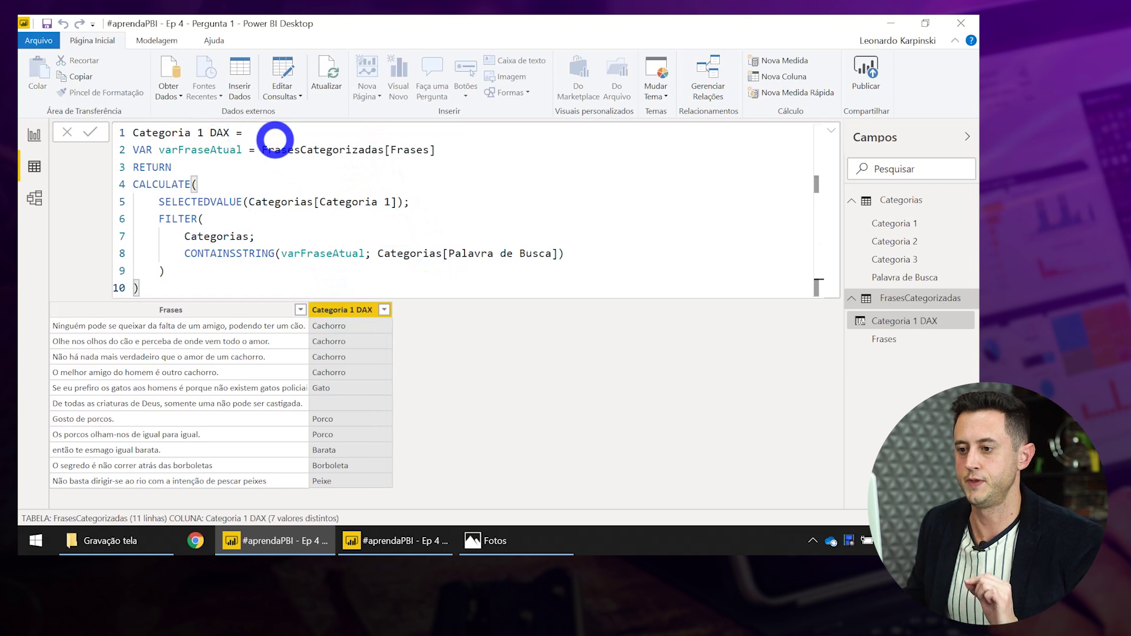
# Open the Power Query Editor and start a custom column named Teste in the FrasesCategorizadas query.
pyautogui.click(284, 64)
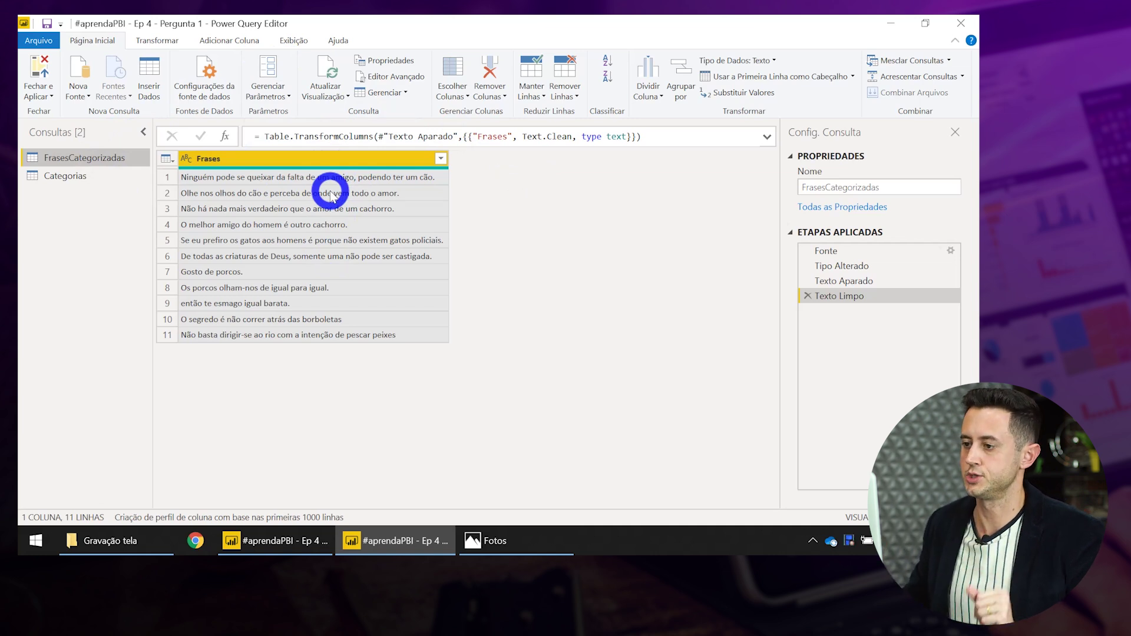
pyautogui.click(245, 42)
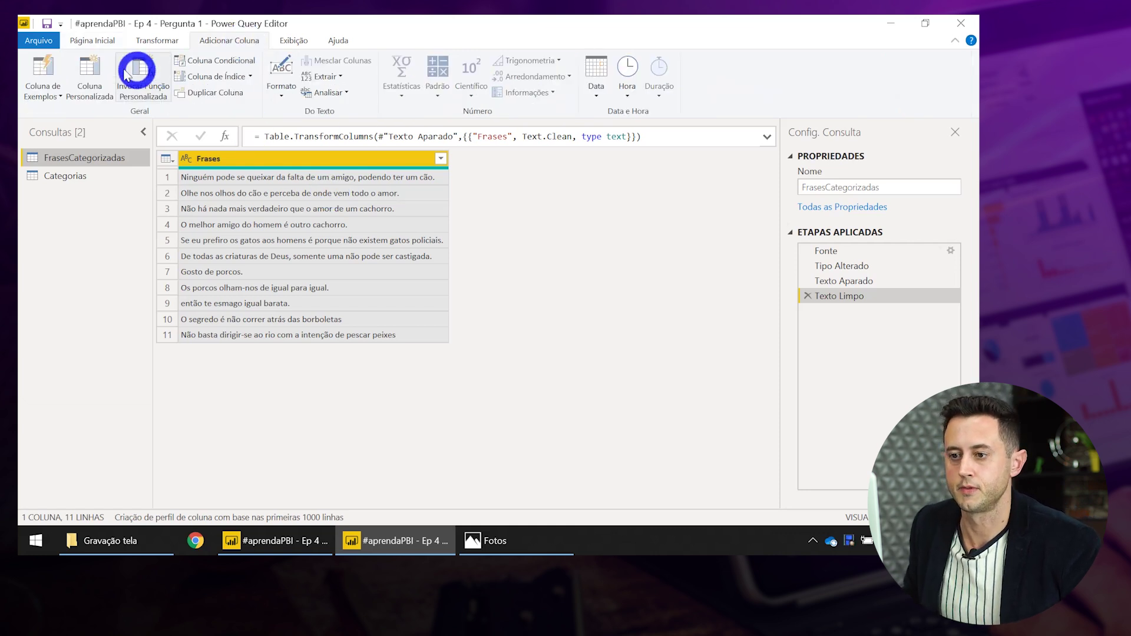
pyautogui.click(101, 71)
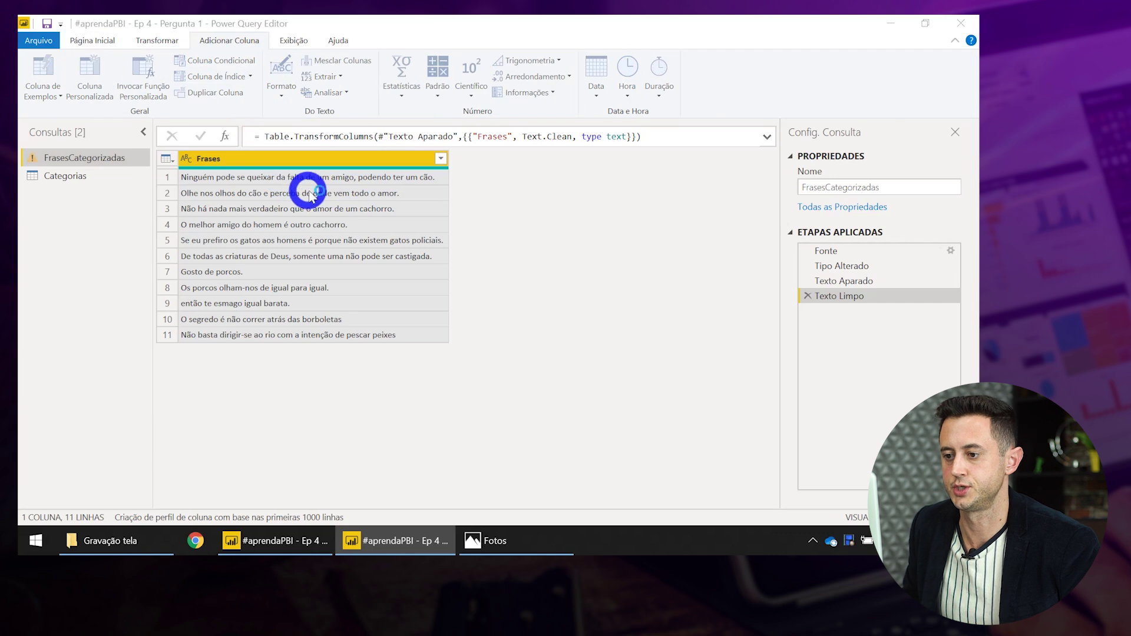
pyautogui.click(313, 195)
pyautogui.doubleClick(434, 197)
pyautogui.write('Testye')
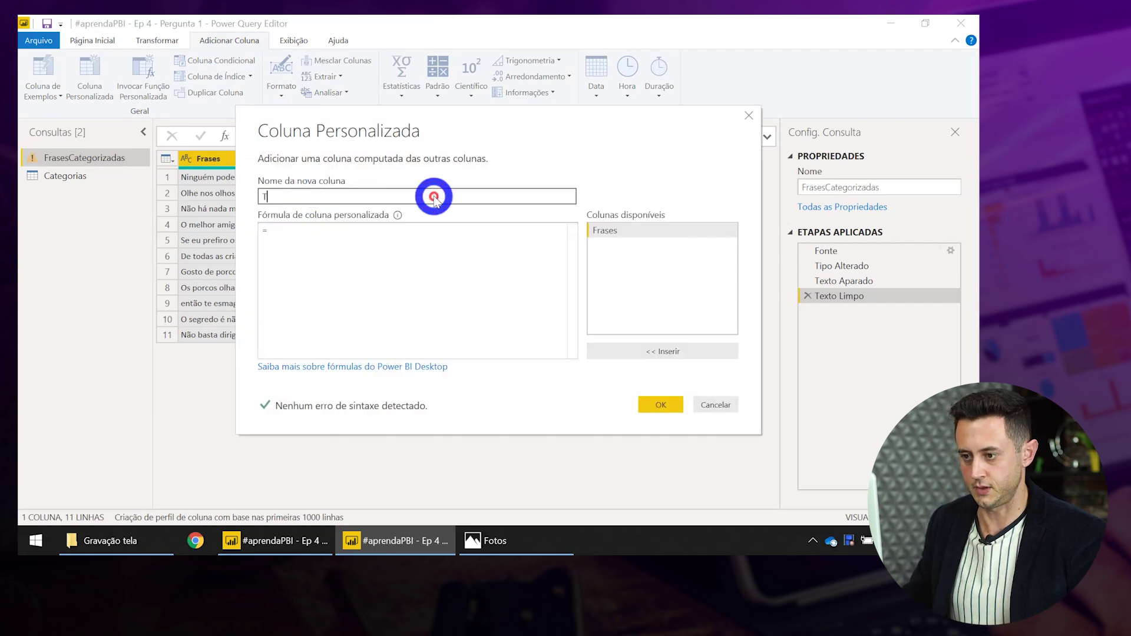
pyautogui.press('BackSpace')
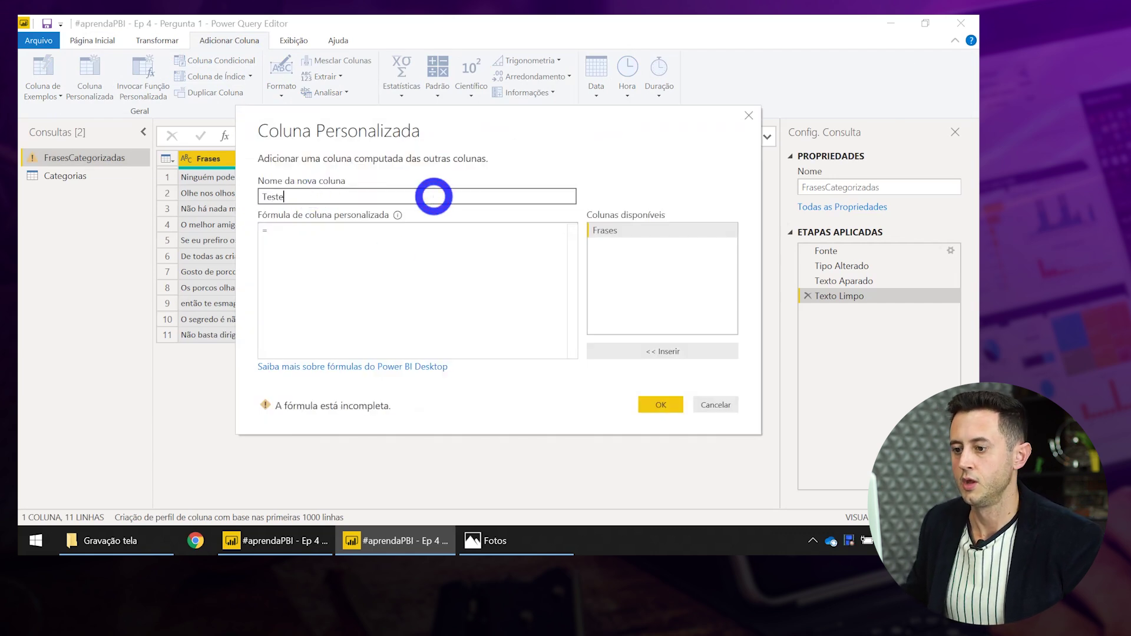
# Define the custom column as Text.Contains([Frases], "cão") and create it.
pyautogui.click(384, 268)
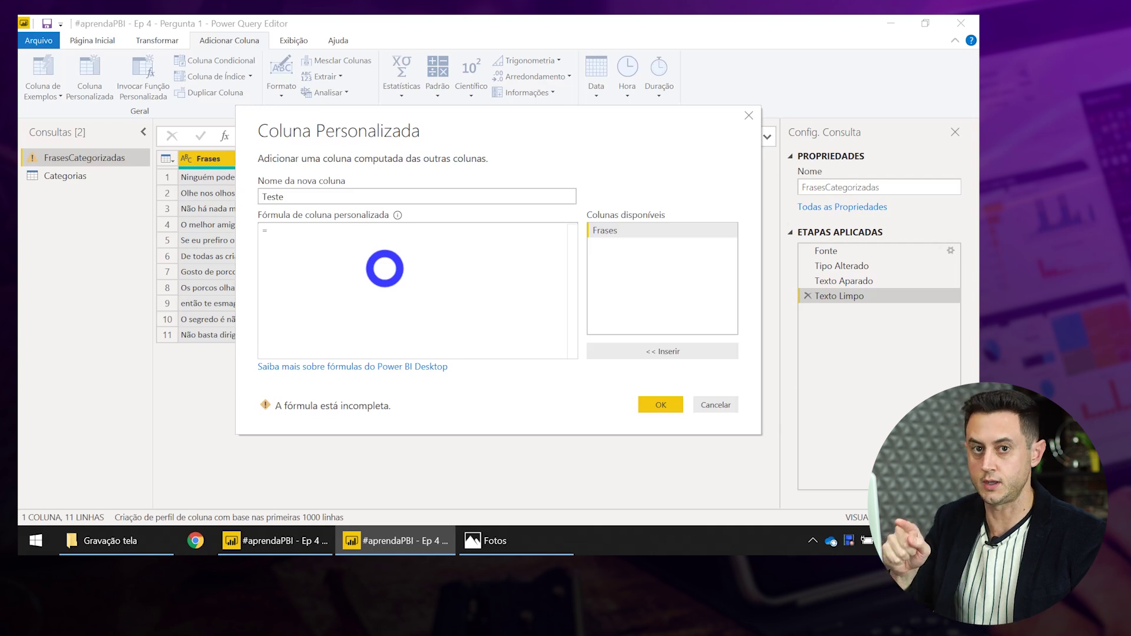
pyautogui.write('Text.')
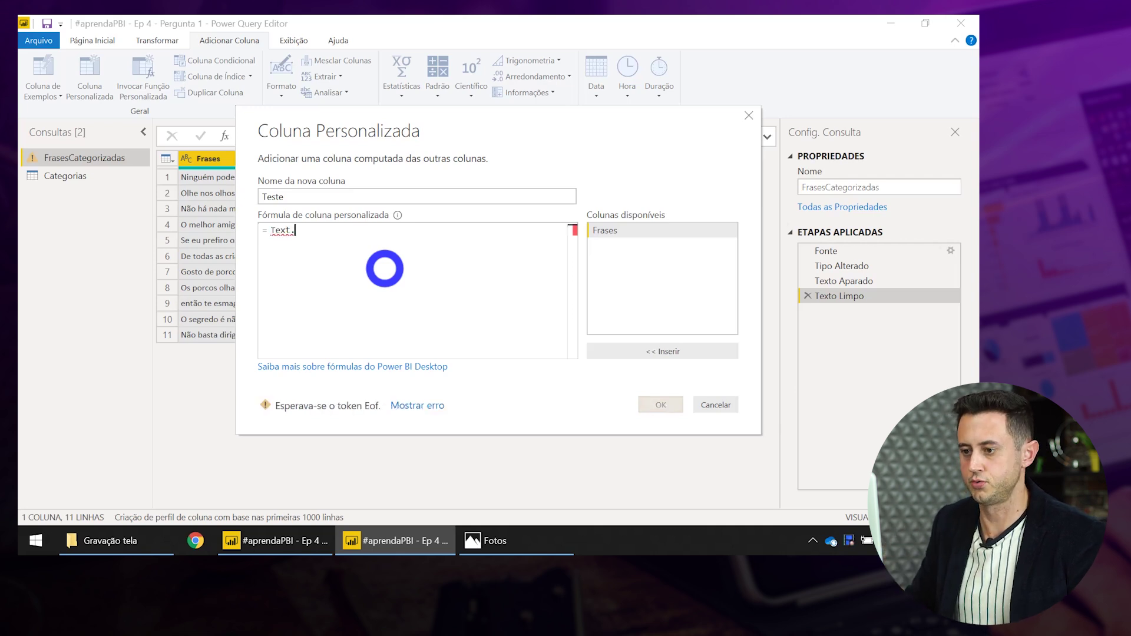
pyautogui.write('Contains')
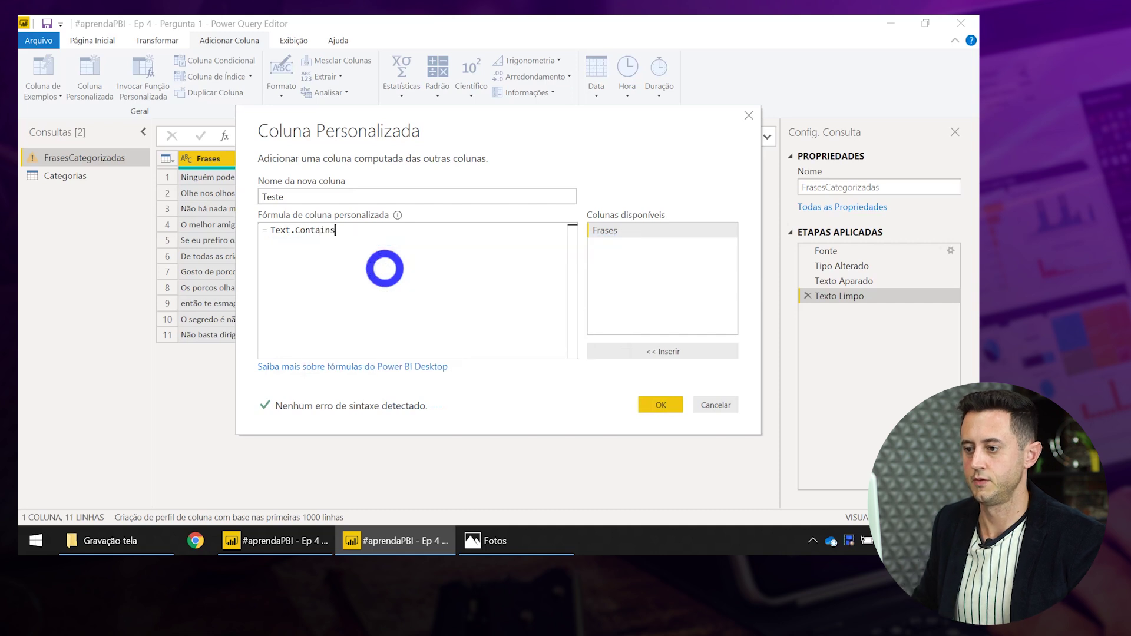
pyautogui.write('(')
pyautogui.click(613, 230)
pyautogui.click(613, 230)
pyautogui.click(472, 238)
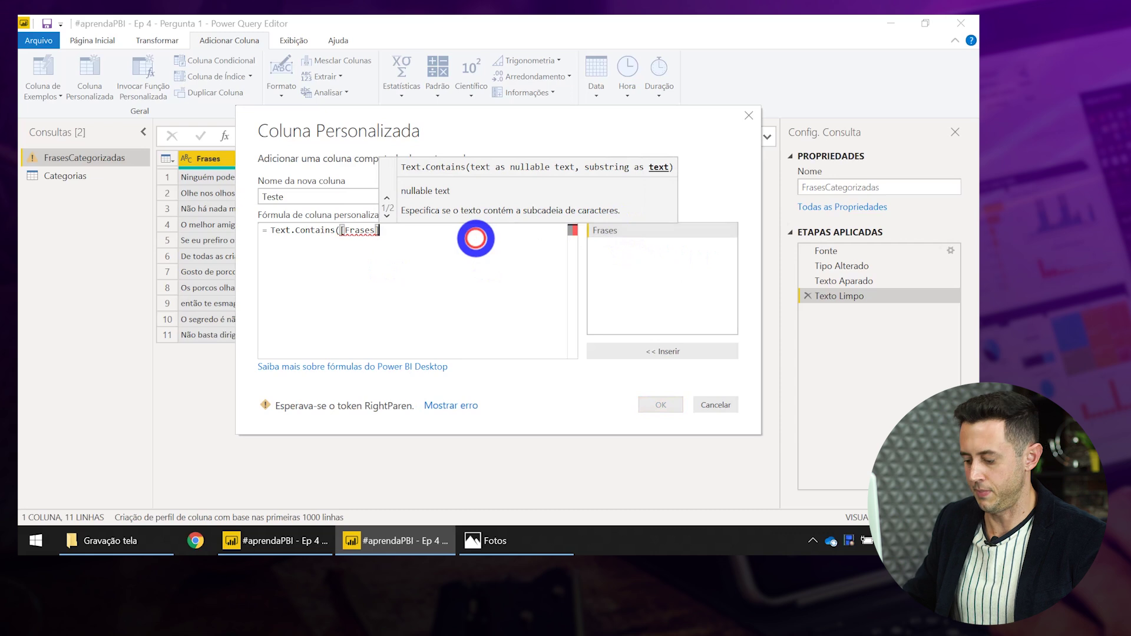
pyautogui.write(', "cão")')
pyautogui.click(659, 406)
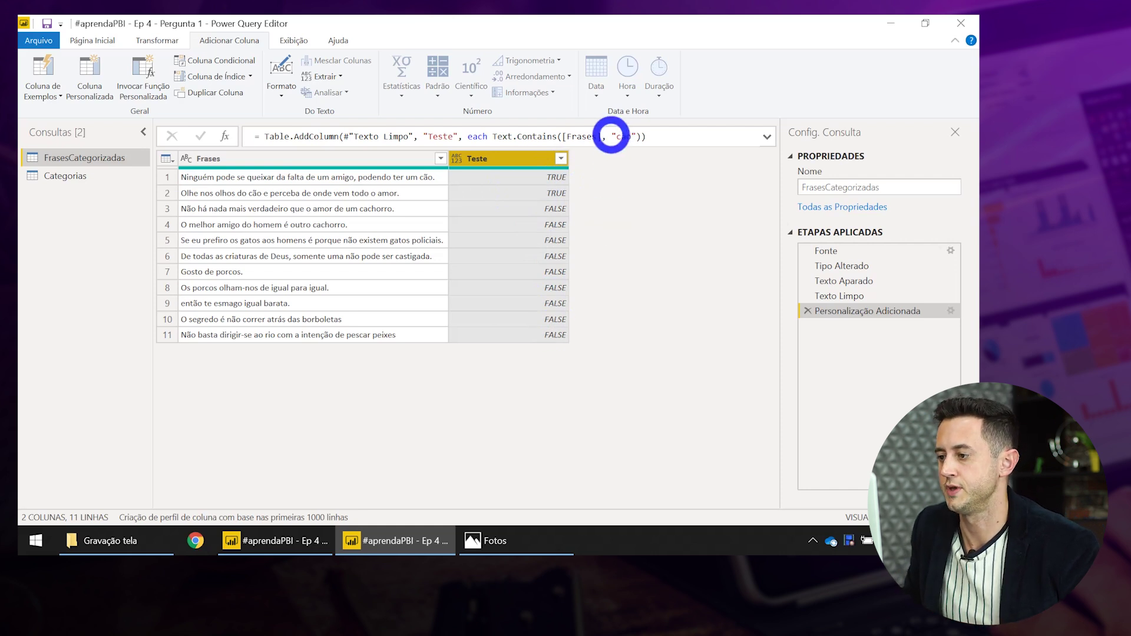
pyautogui.click(629, 136)
pyautogui.doubleClick(629, 136)
pyautogui.press('BackSpace')
pyautogui.hotkey('ctrl', 'z')
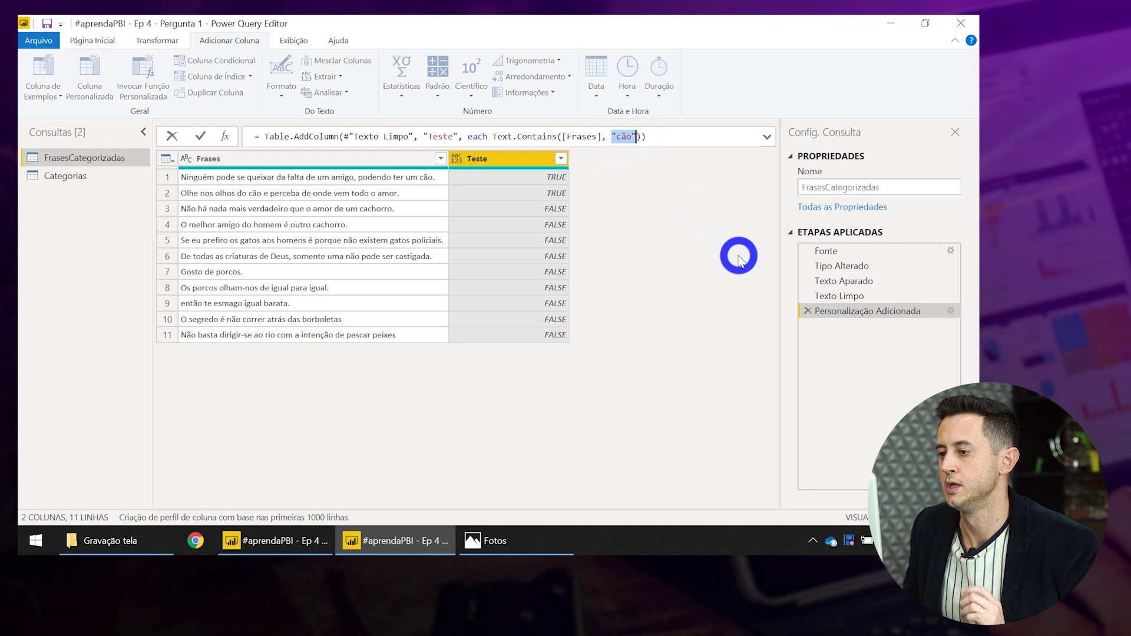
# Replace each with the explicit function (_) => in the Teste formula and prefix [Frases] with the underscore parameter.
pyautogui.click(473, 136)
pyautogui.doubleClick(476, 136)
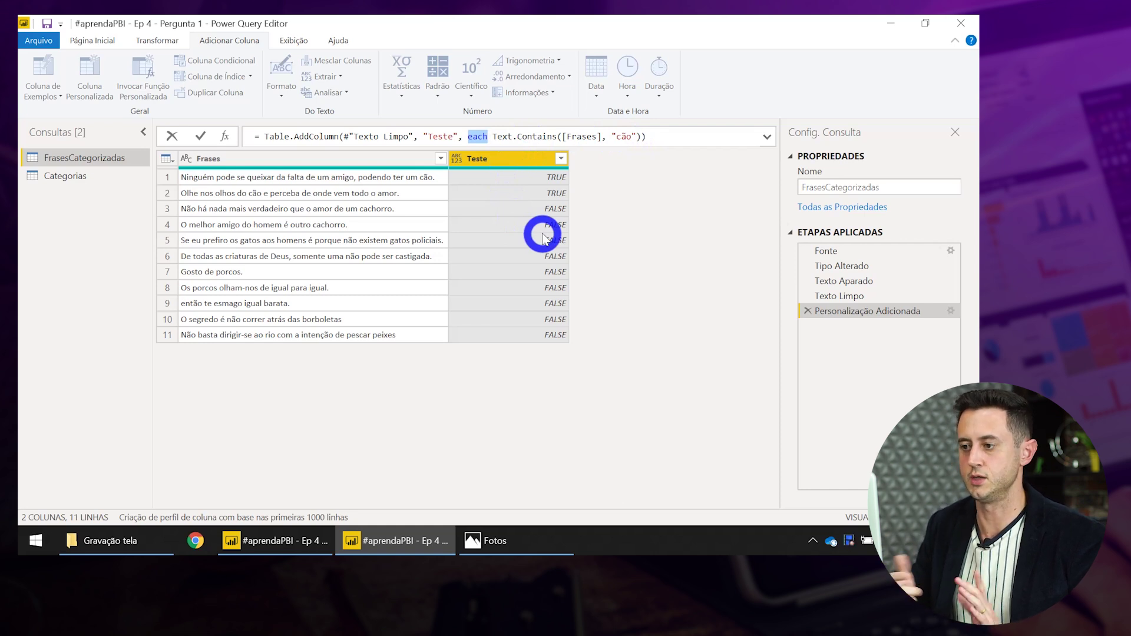
pyautogui.press('BackSpace')
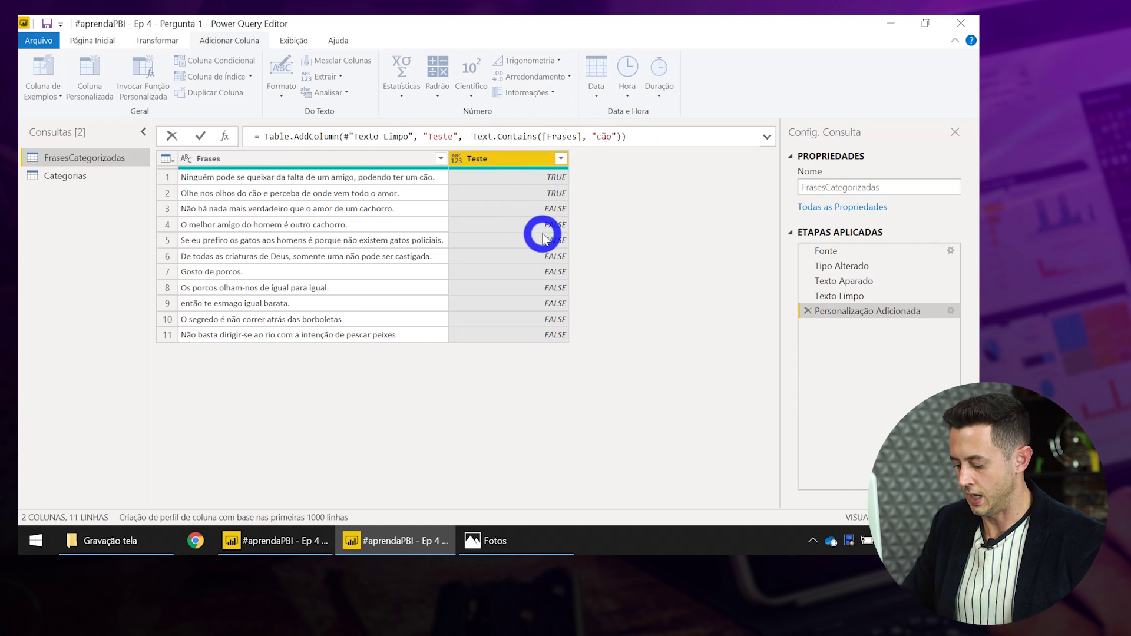
pyautogui.write('(')
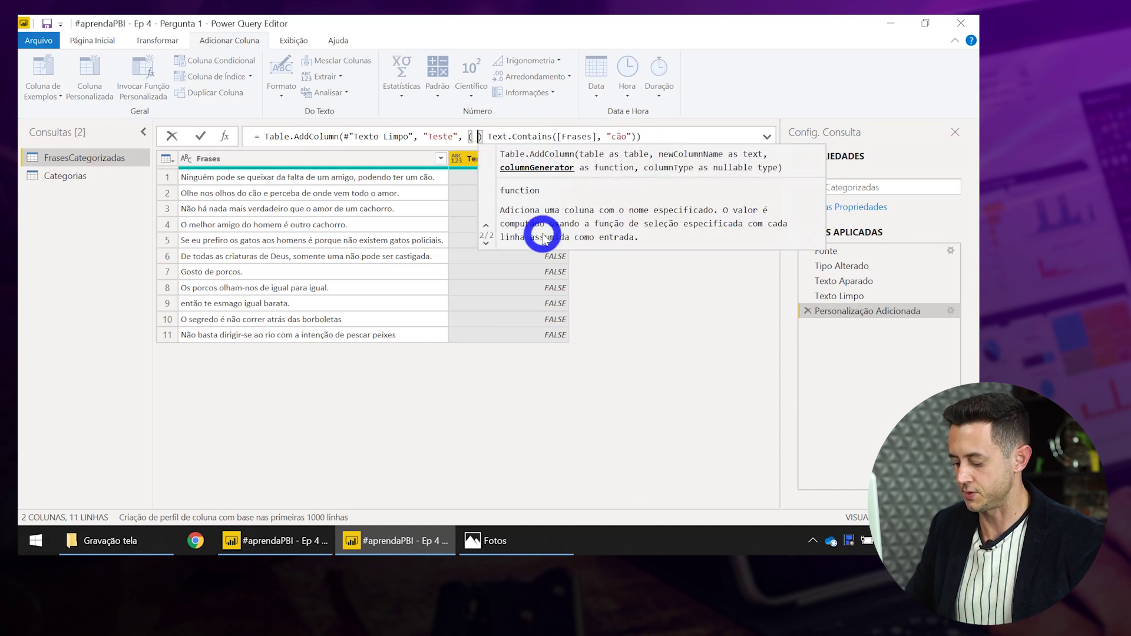
pyautogui.write(' ) =>')
pyautogui.click(572, 137)
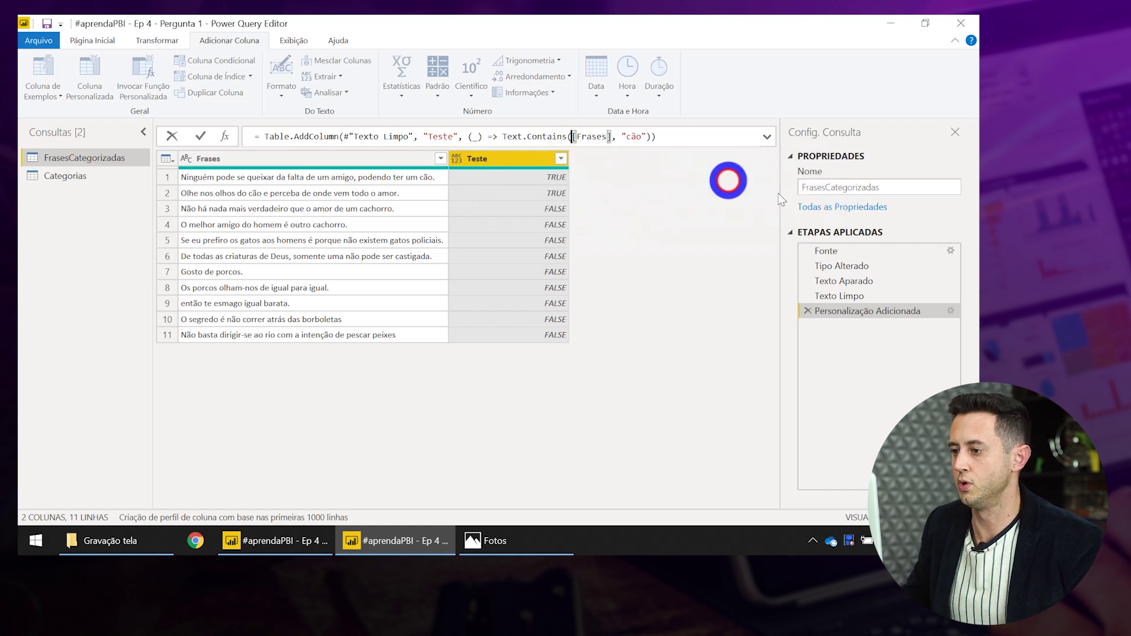
pyautogui.click(848, 382)
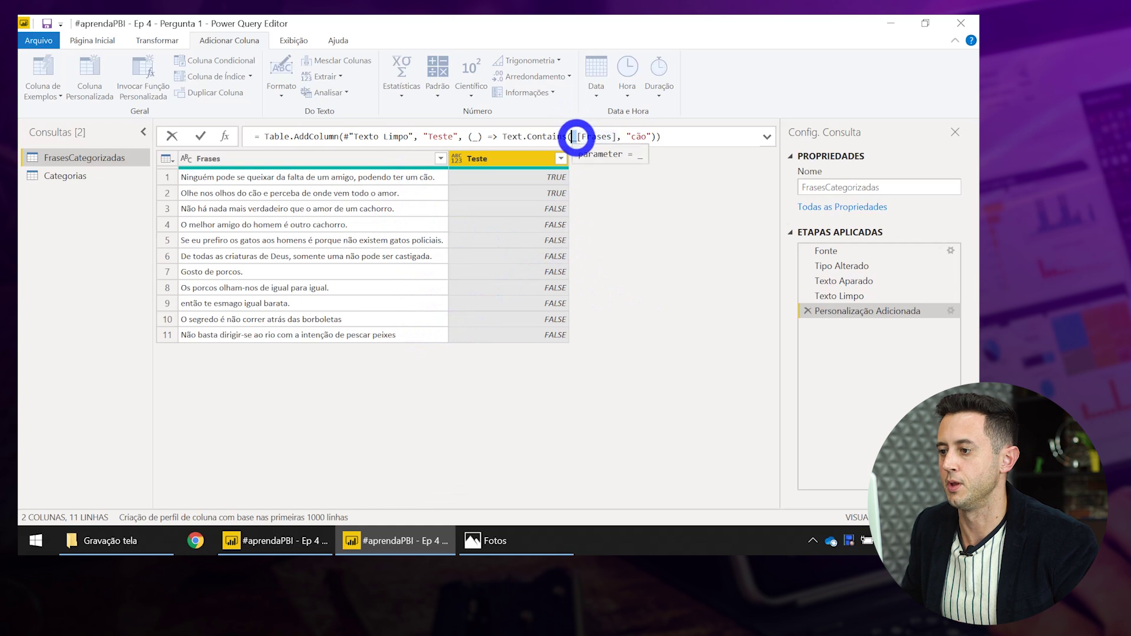
# Rename the underscore parameter to LinhaAtual in both the function header and the [Frases] reference, and commit the formula.
pyautogui.click(478, 136)
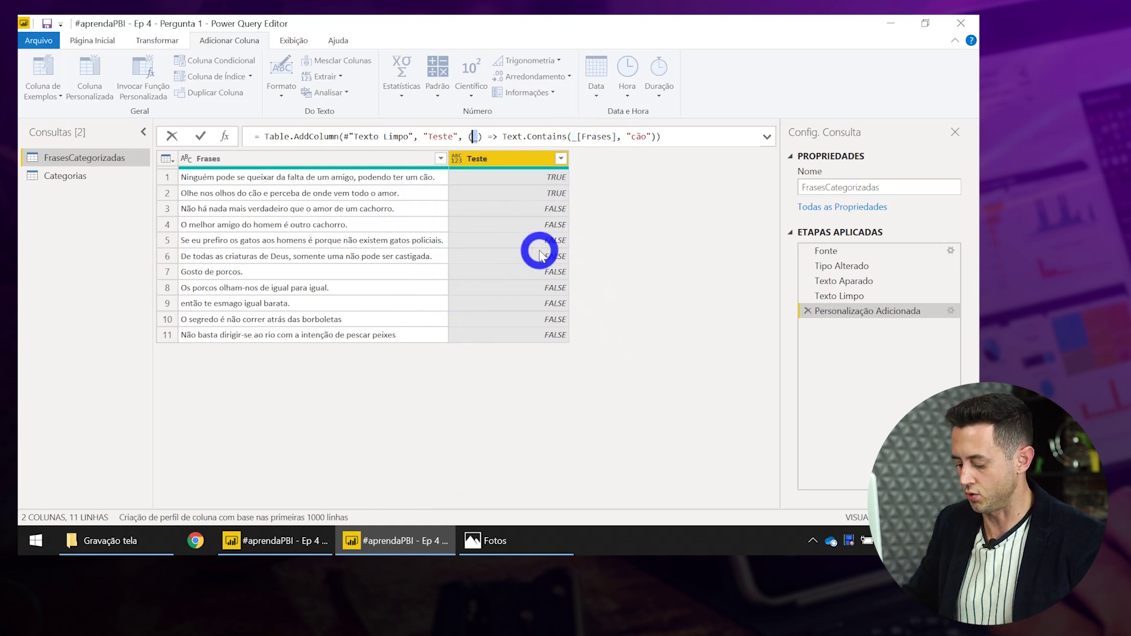
pyautogui.write('LinhaAtual')
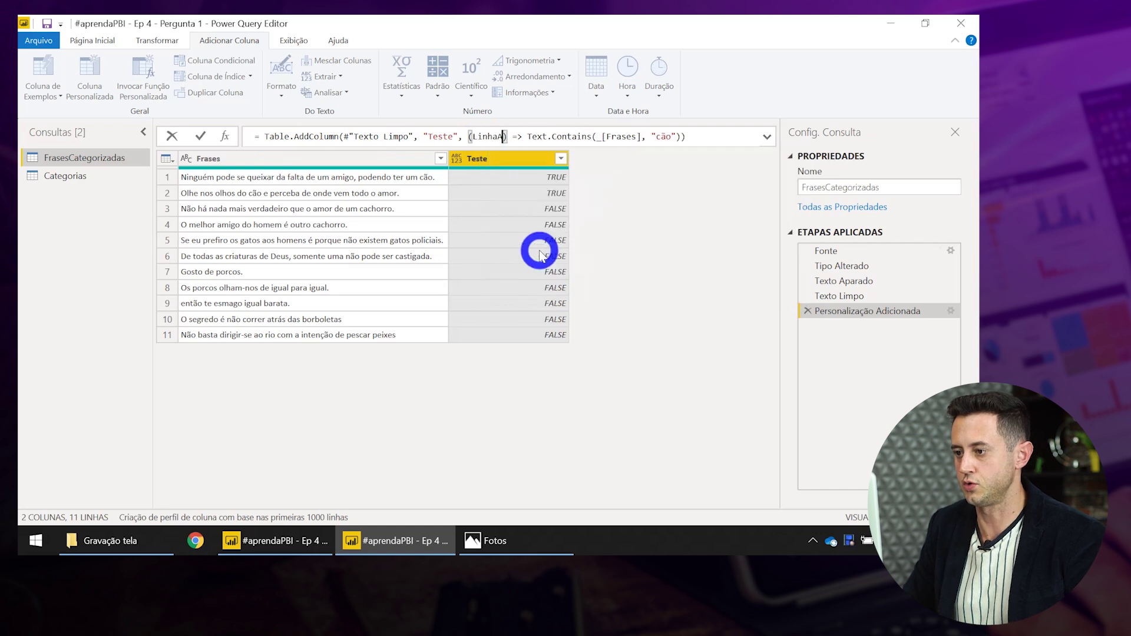
pyautogui.doubleClick(500, 136)
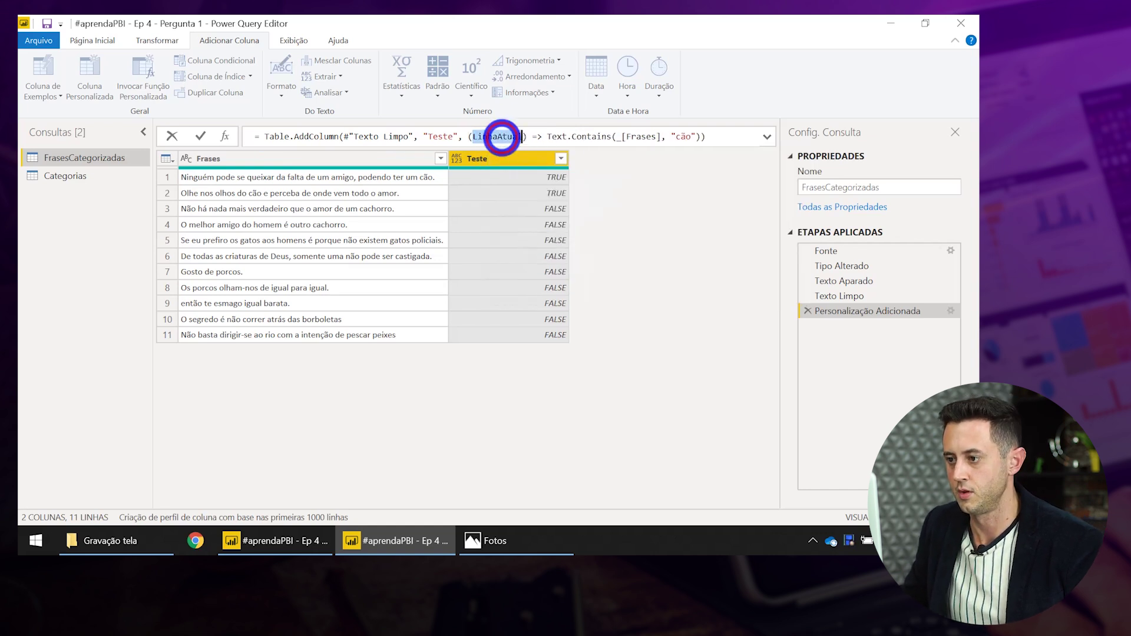
pyautogui.click(623, 137)
pyautogui.write('LinhaAtual')
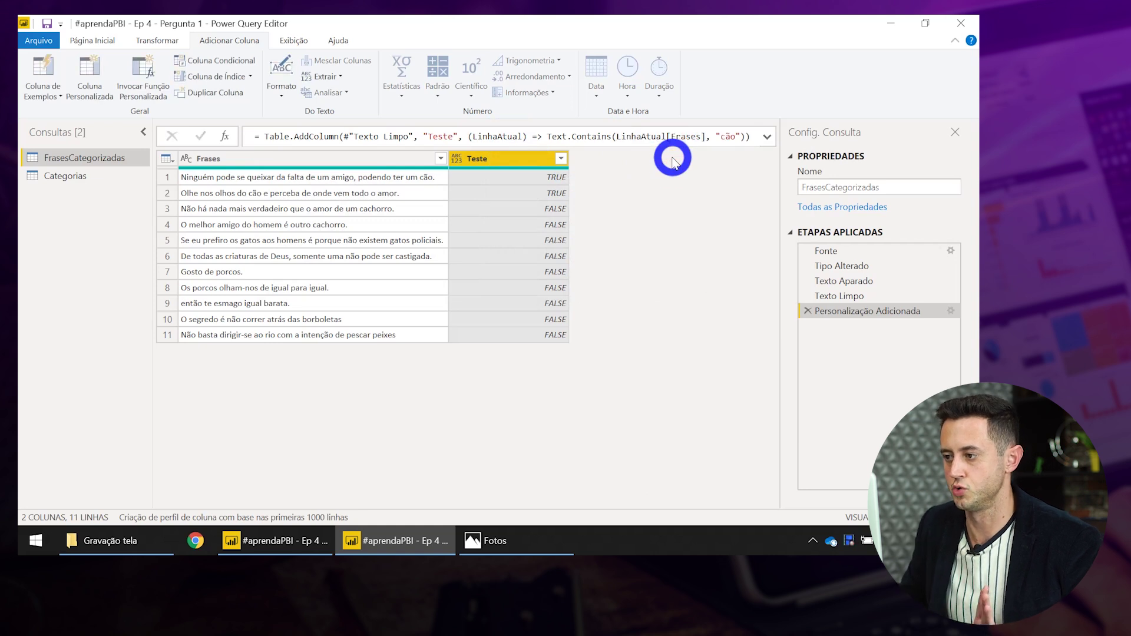
pyautogui.click(686, 213)
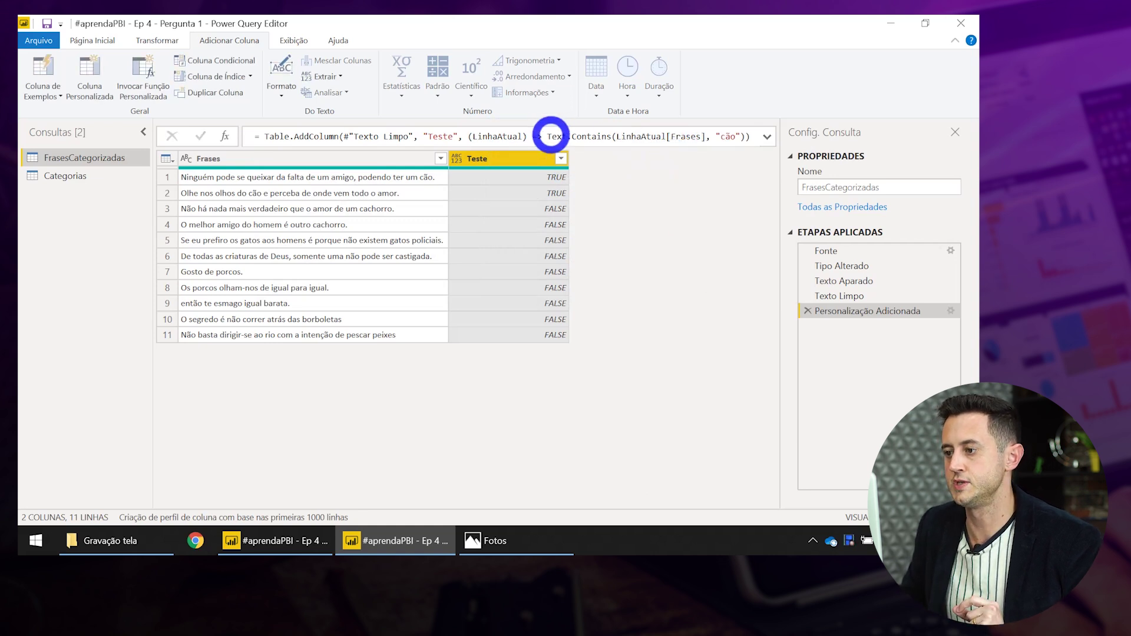
# Insert a Table.SelectRows function over the Categorias query before Text.Contains in the Teste formula.
pyautogui.click(550, 137)
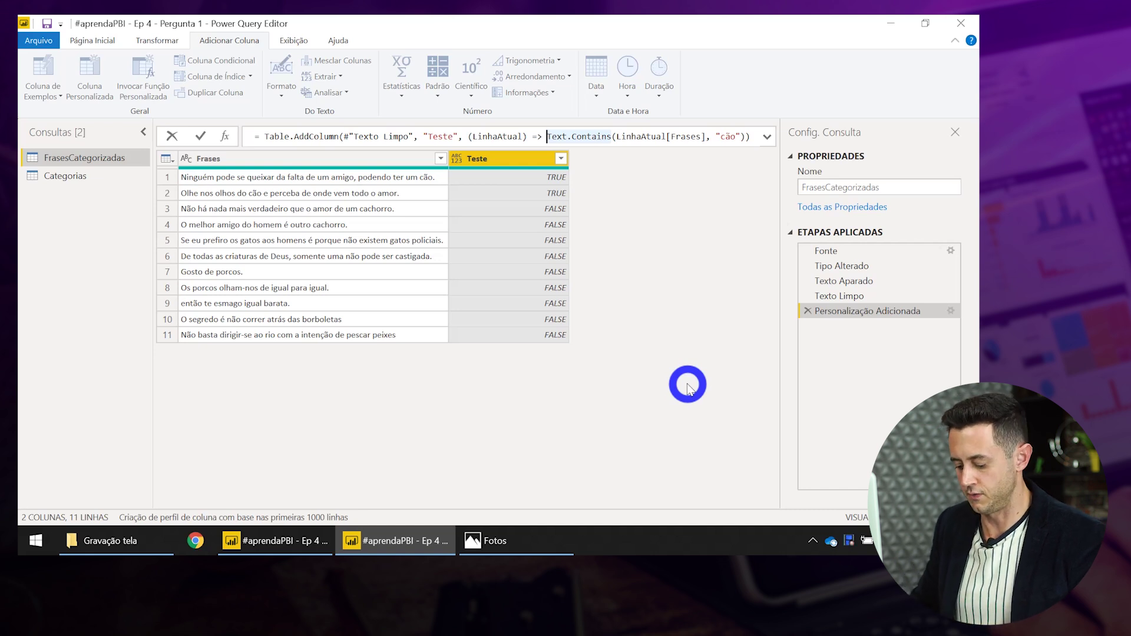
pyautogui.write('Tab')
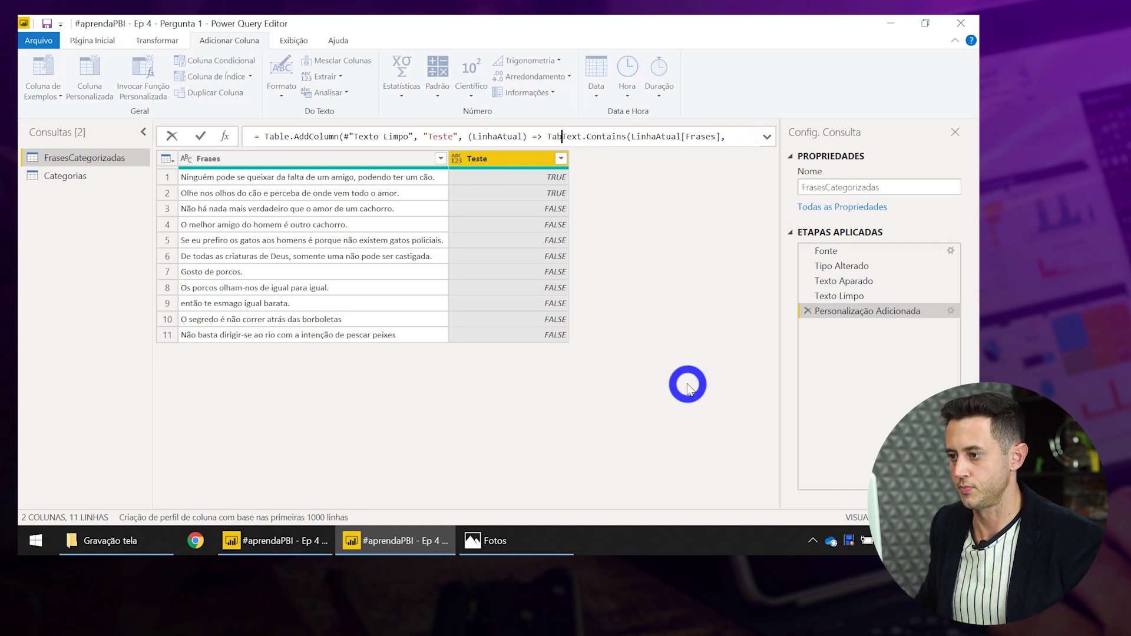
pyautogui.write('le.Sele')
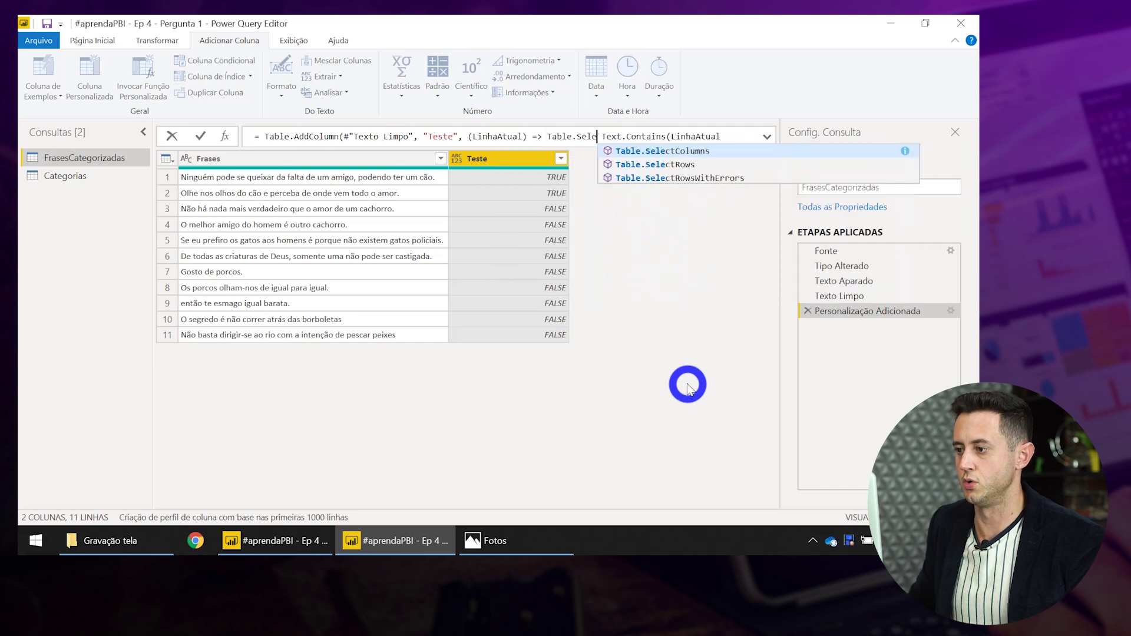
pyautogui.press('Tab')
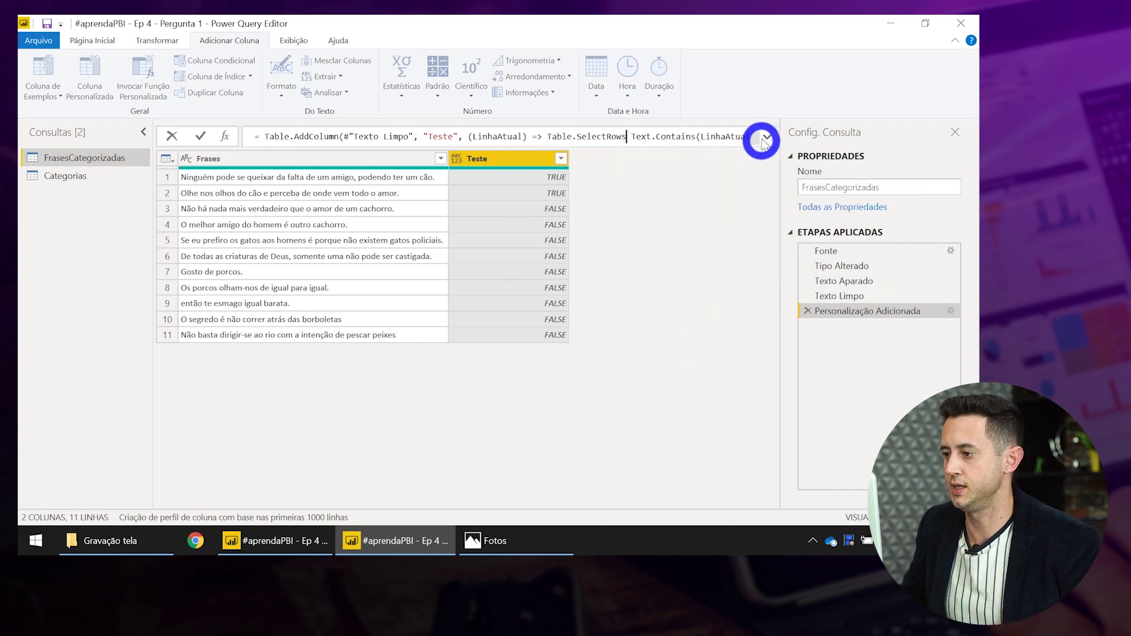
pyautogui.write('(cate')
pyautogui.click(701, 151)
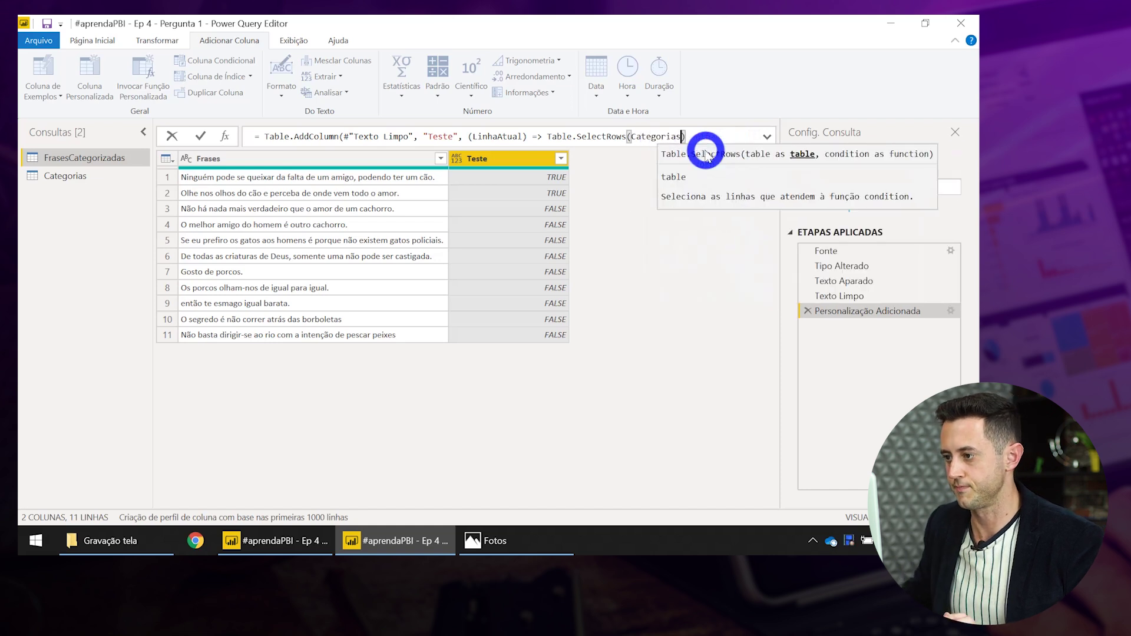
# Complete the Table.SelectRows condition as each Text.Contains(LinhaAtual[Frases], [Palavra de Busca]), balance the closing parentheses and commit the Teste formula.
pyautogui.click(767, 137)
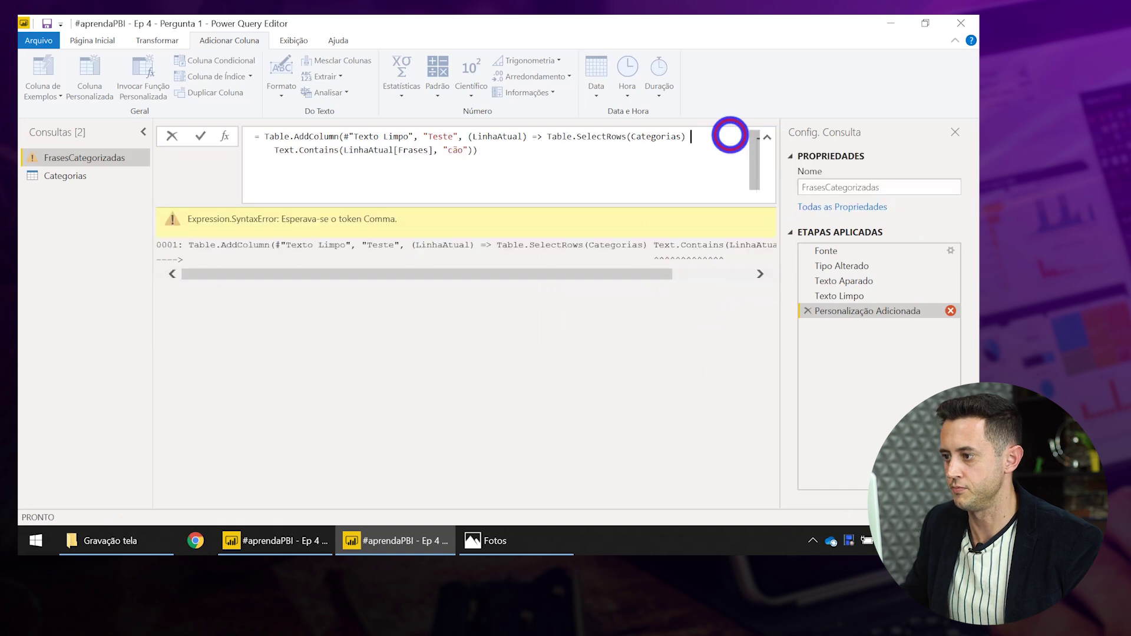
pyautogui.press('Delete')
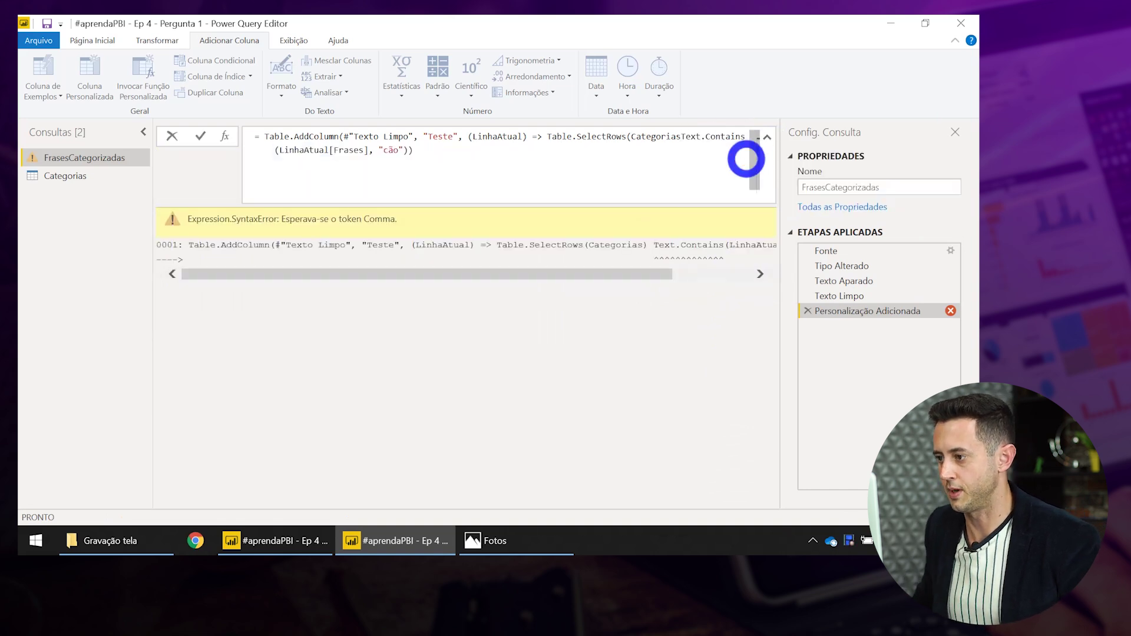
pyautogui.write(', ')
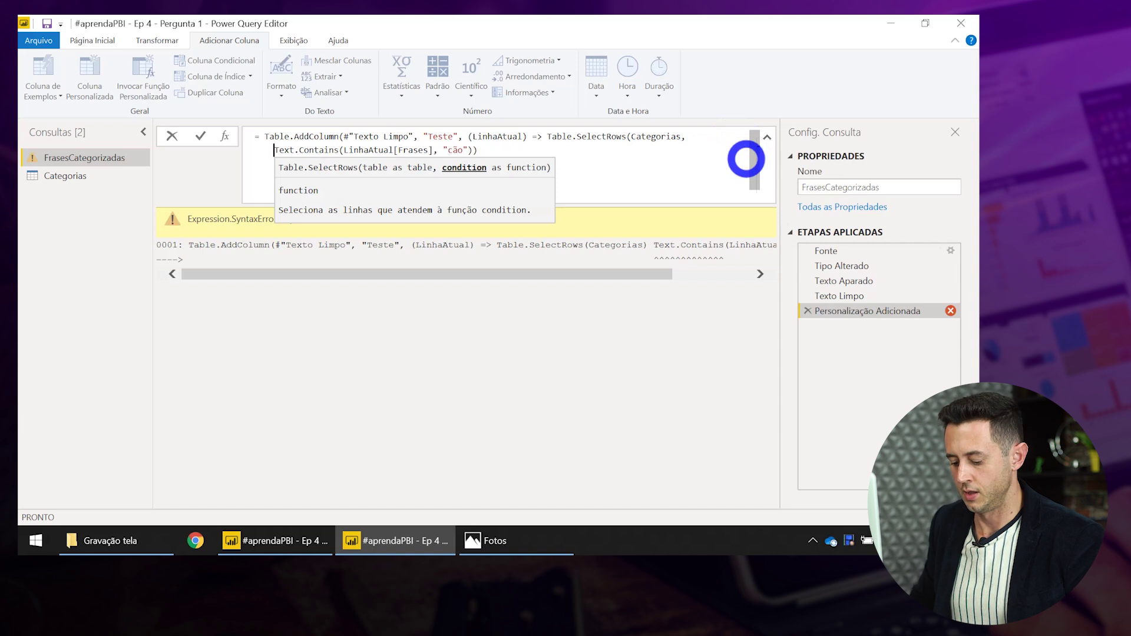
pyautogui.write('each')
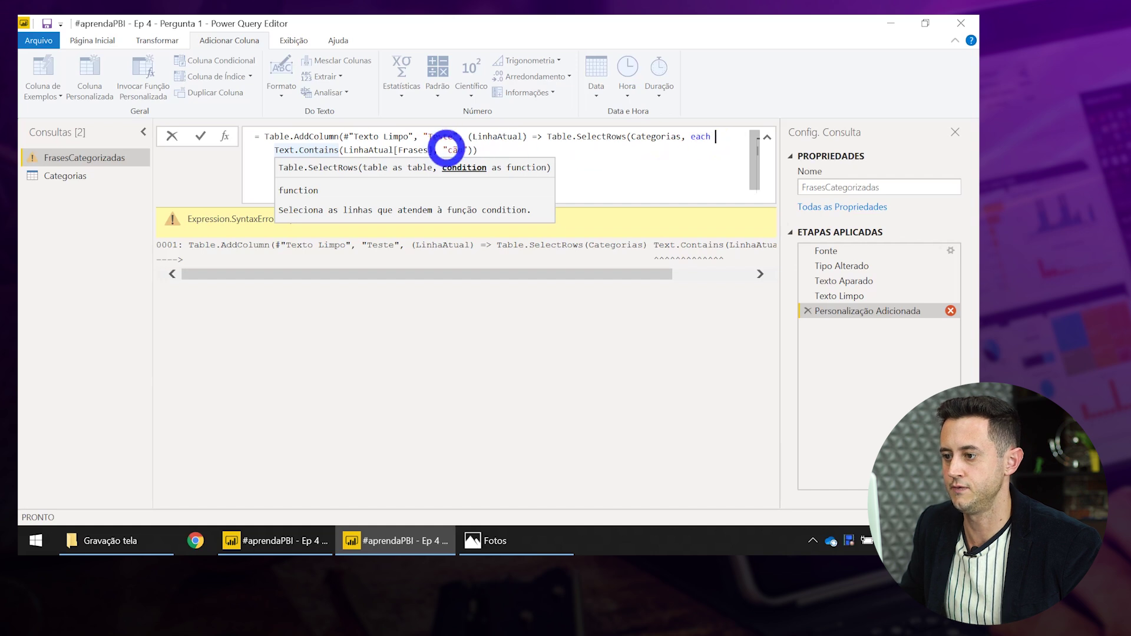
pyautogui.moveTo(445, 149); pyautogui.dragTo(469, 151)
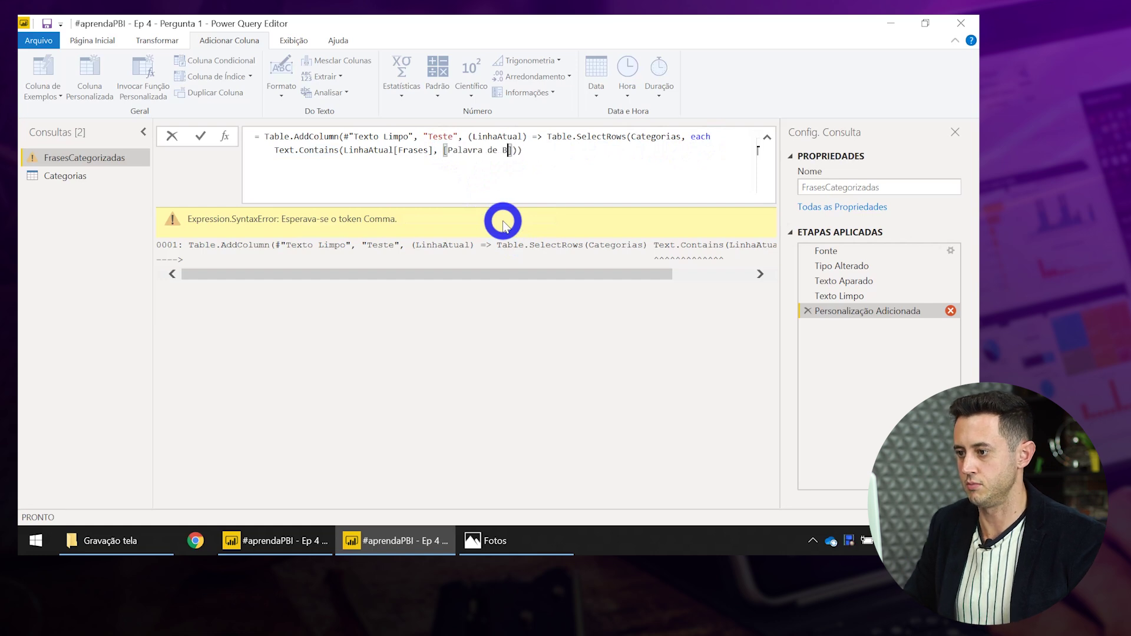
pyautogui.press('Return')
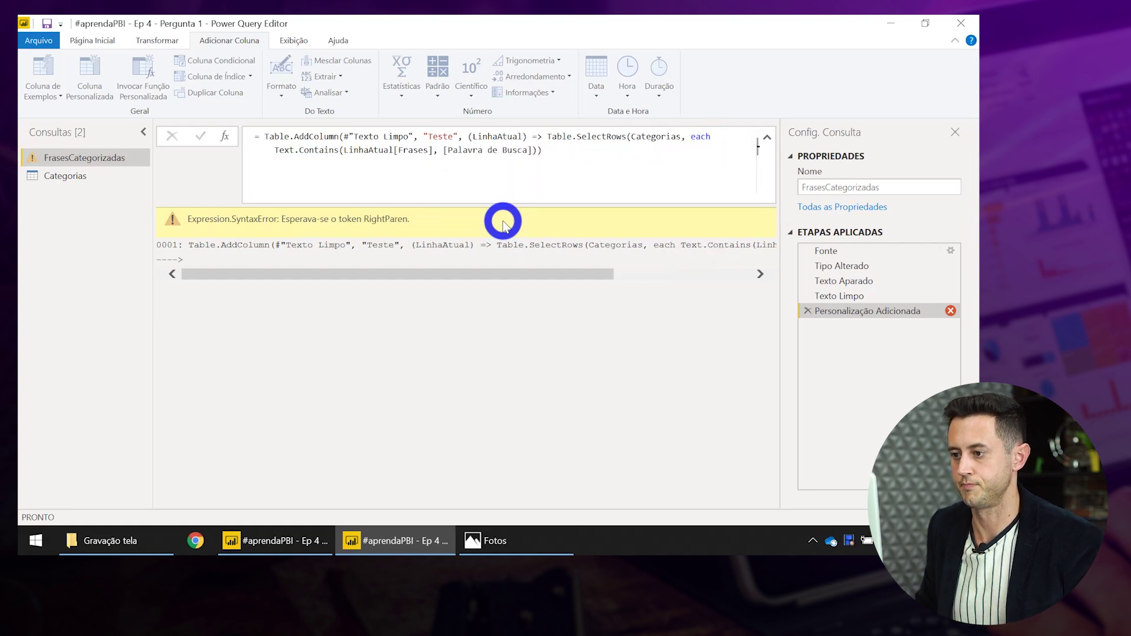
pyautogui.click(662, 174)
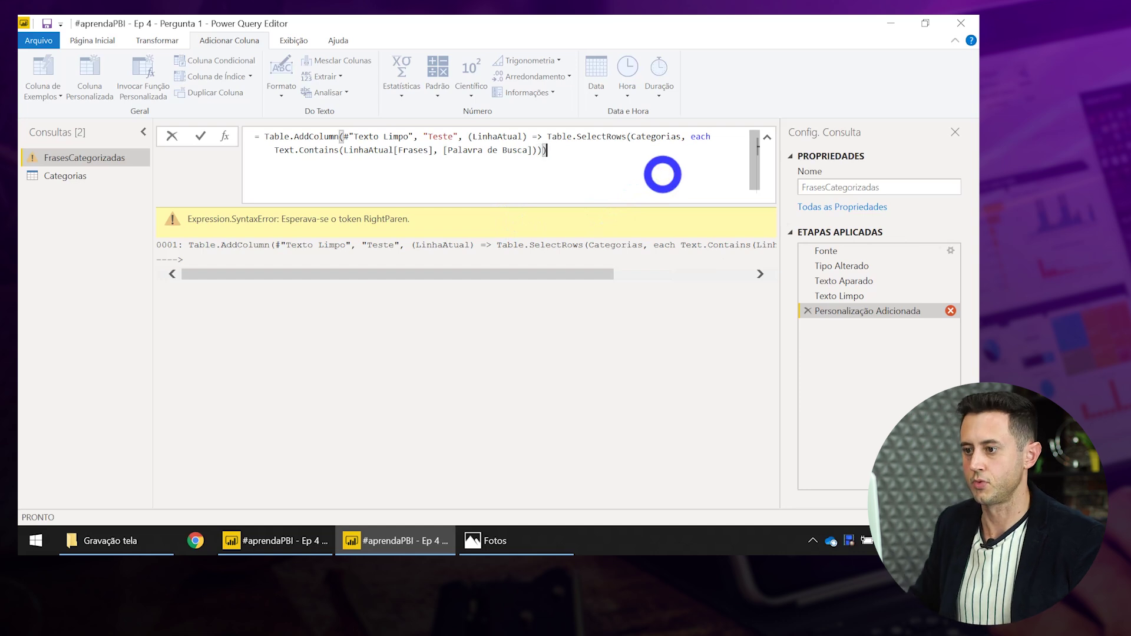
pyautogui.press('Return')
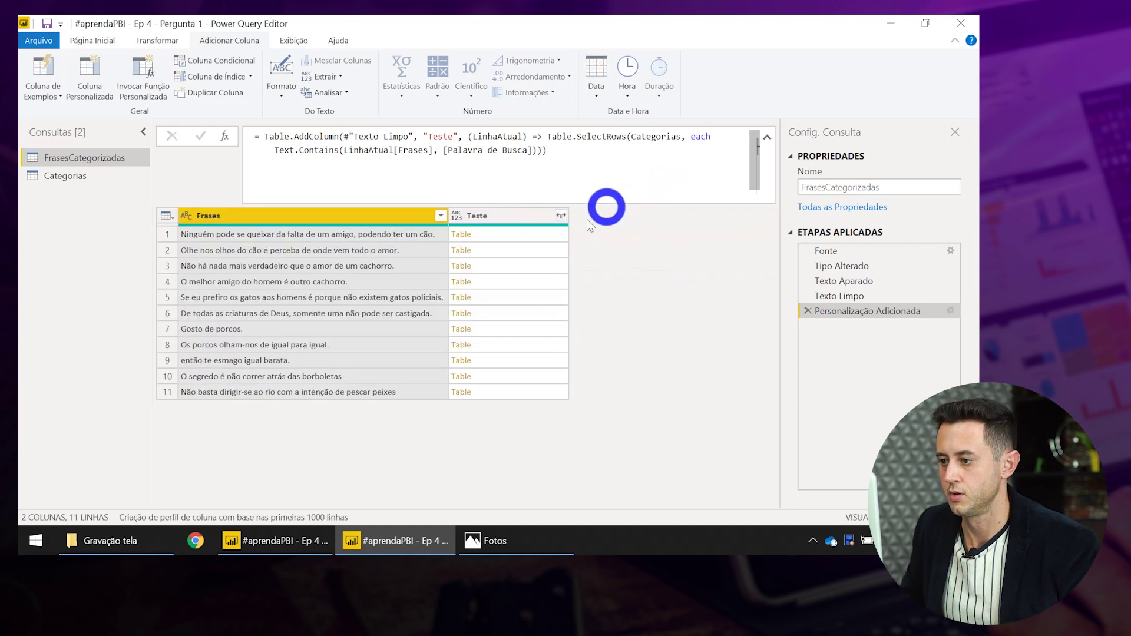
# Preview the nested Teste tables for the first three phrases.
pyautogui.click(530, 234)
pyautogui.click(528, 254)
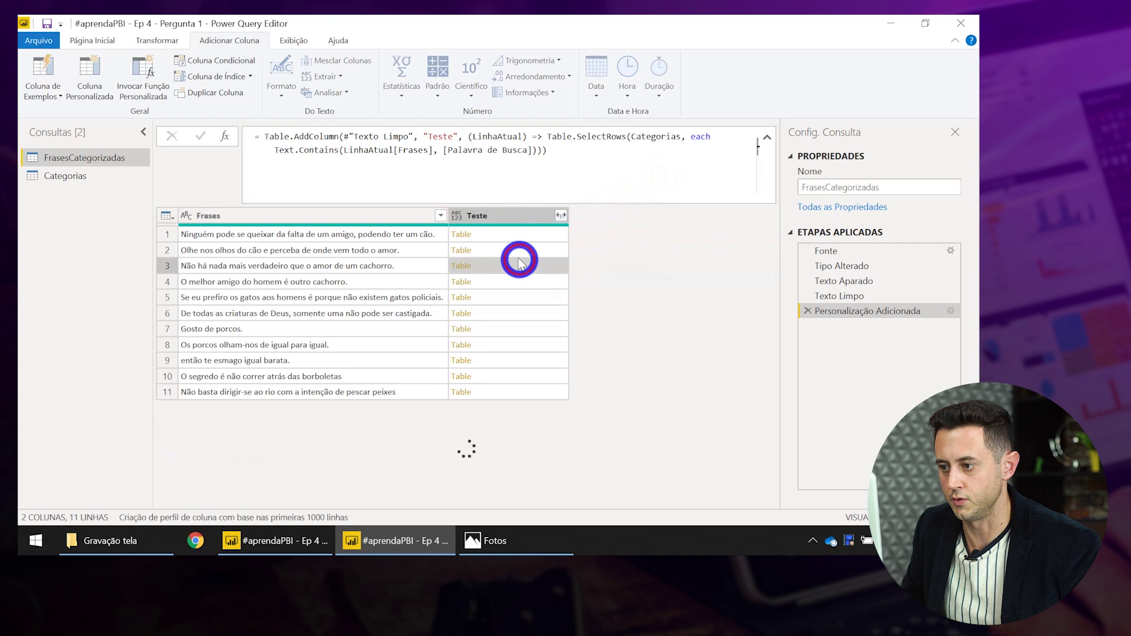
pyautogui.click(530, 267)
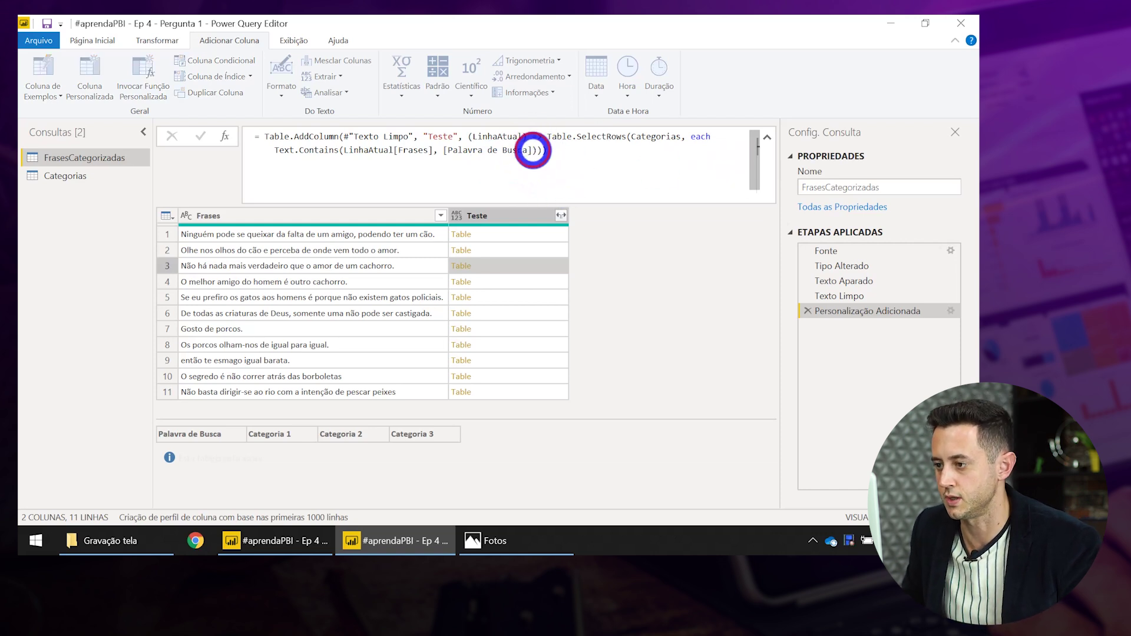
# Make the match case-insensitive by adding Comparer.OrdinalIgnoreCase as the third argument of Text.Contains, and commit the formula.
pyautogui.click(532, 151)
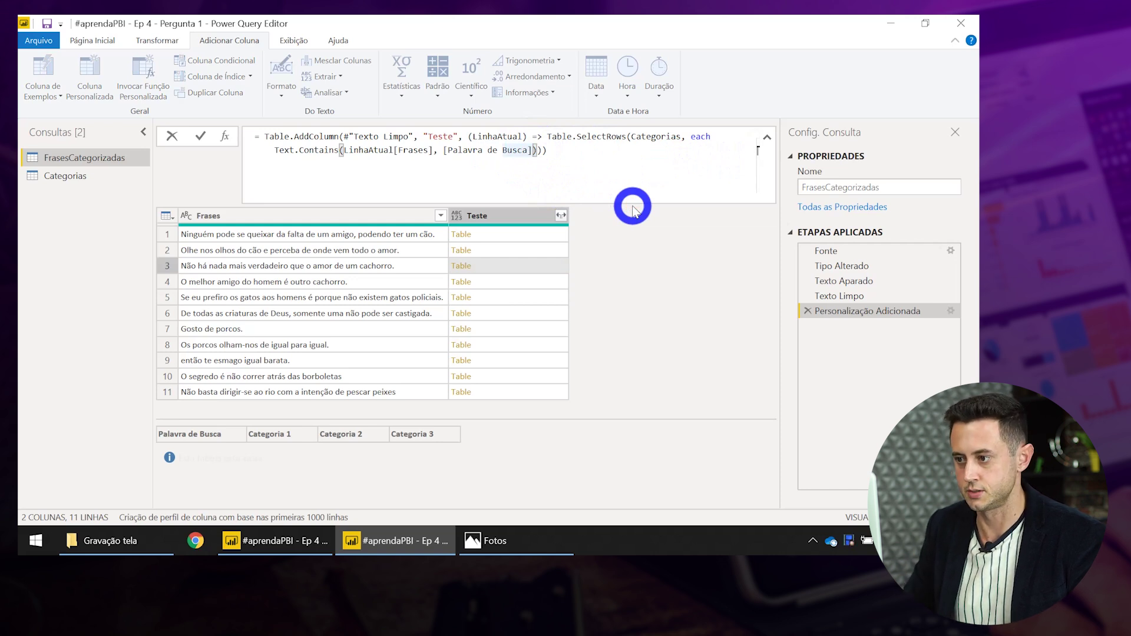
pyautogui.write('or')
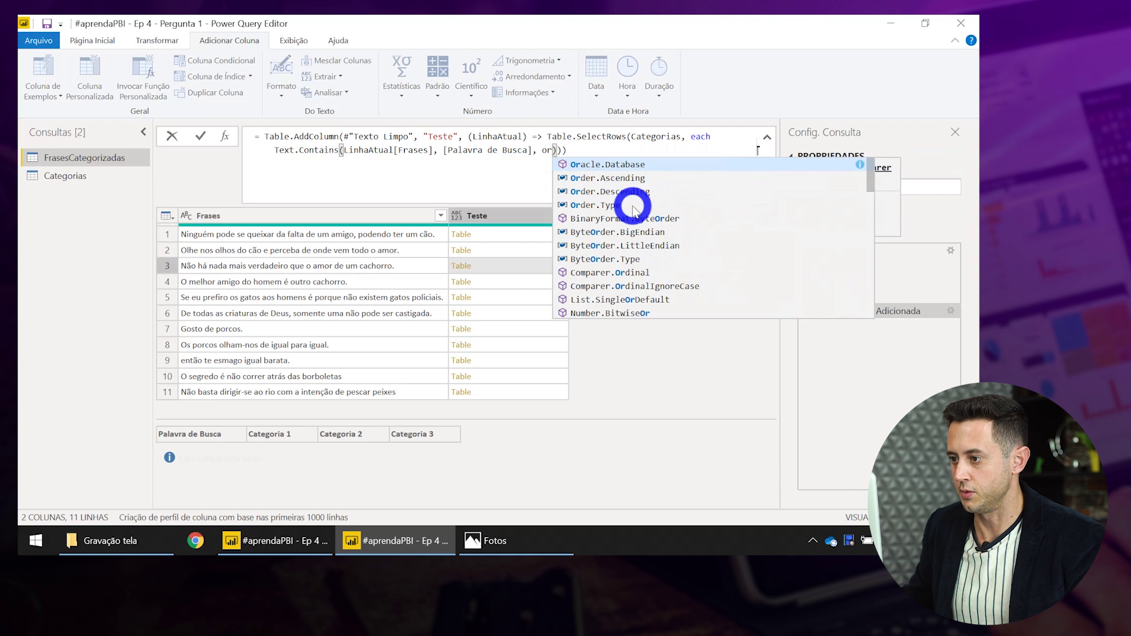
pyautogui.write('d')
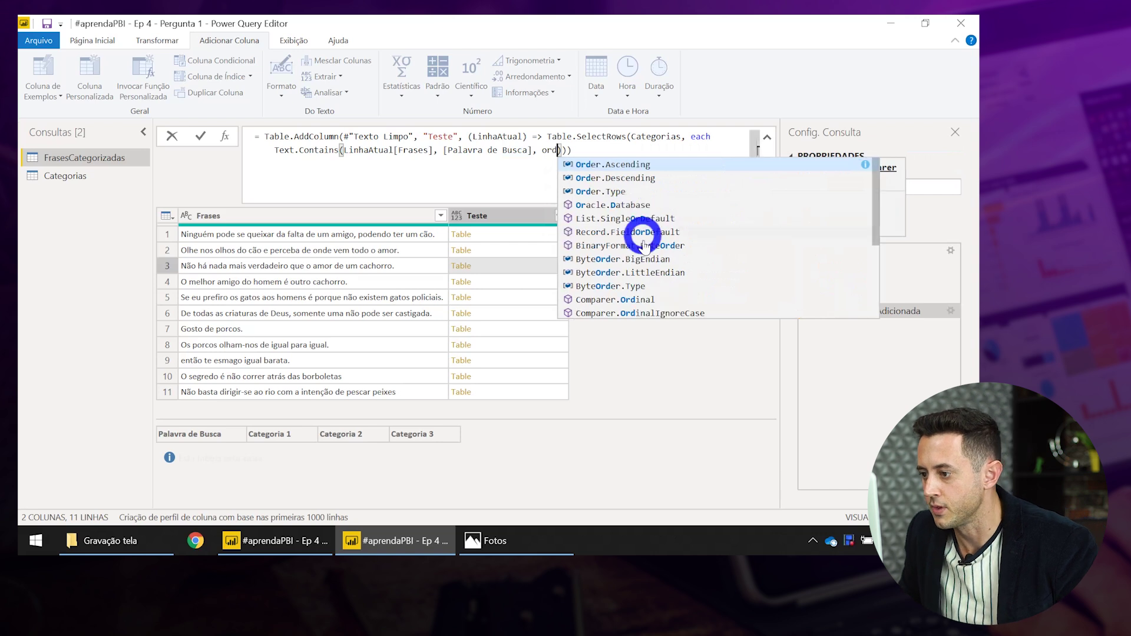
pyautogui.click(681, 317)
pyautogui.click(733, 142)
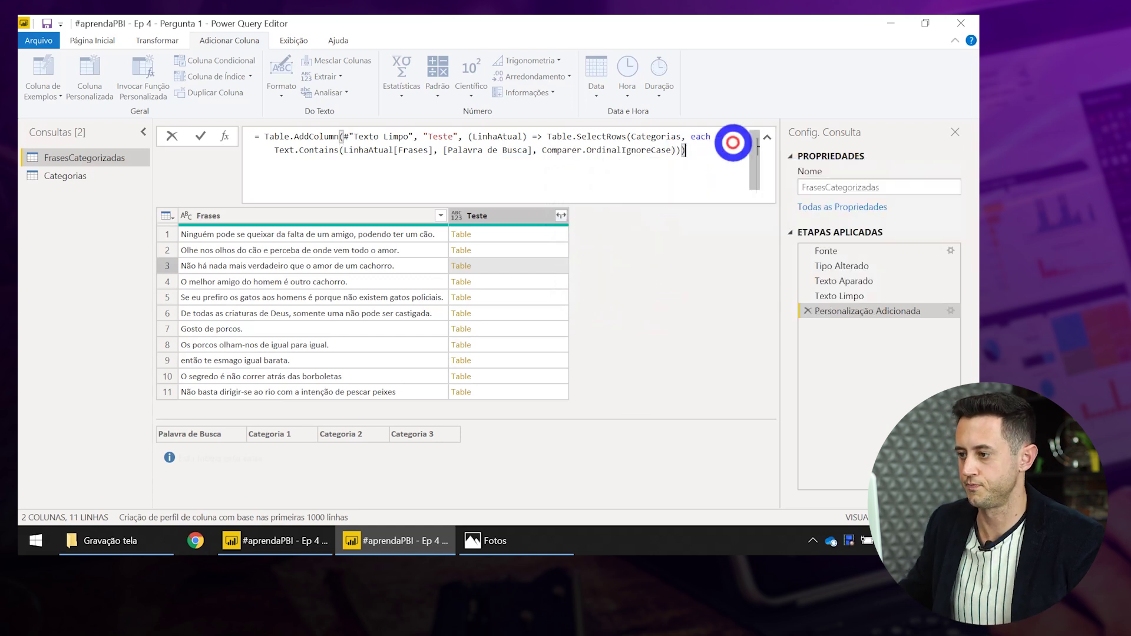
pyautogui.press('Return')
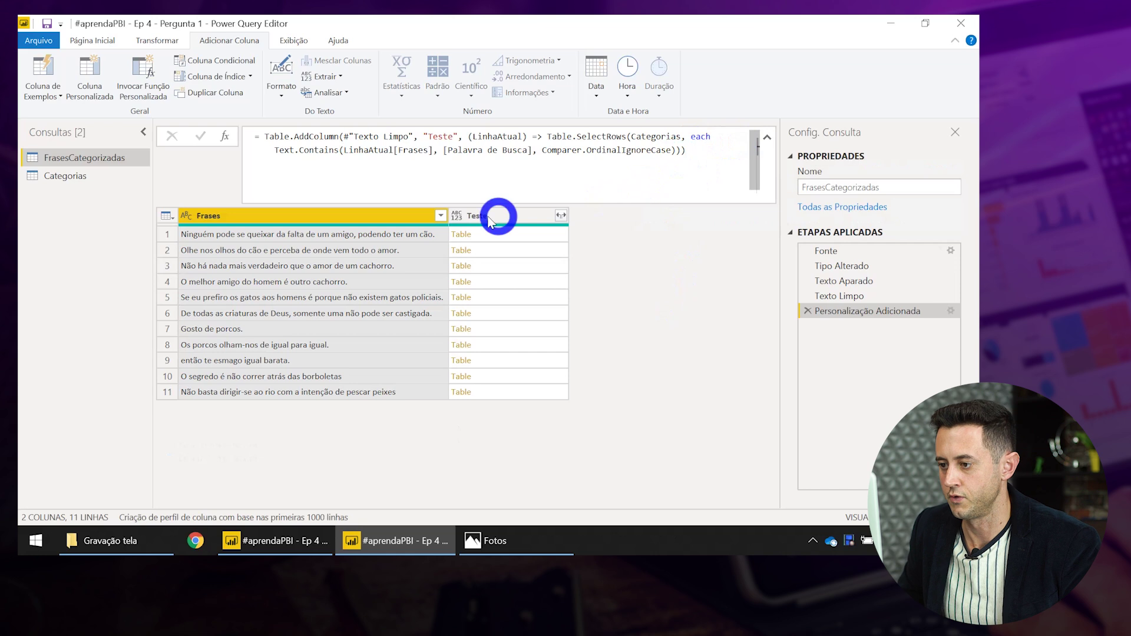
# Preview the case-insensitive matches in the nested Teste tables for several of the first six phrases.
pyautogui.click(512, 234)
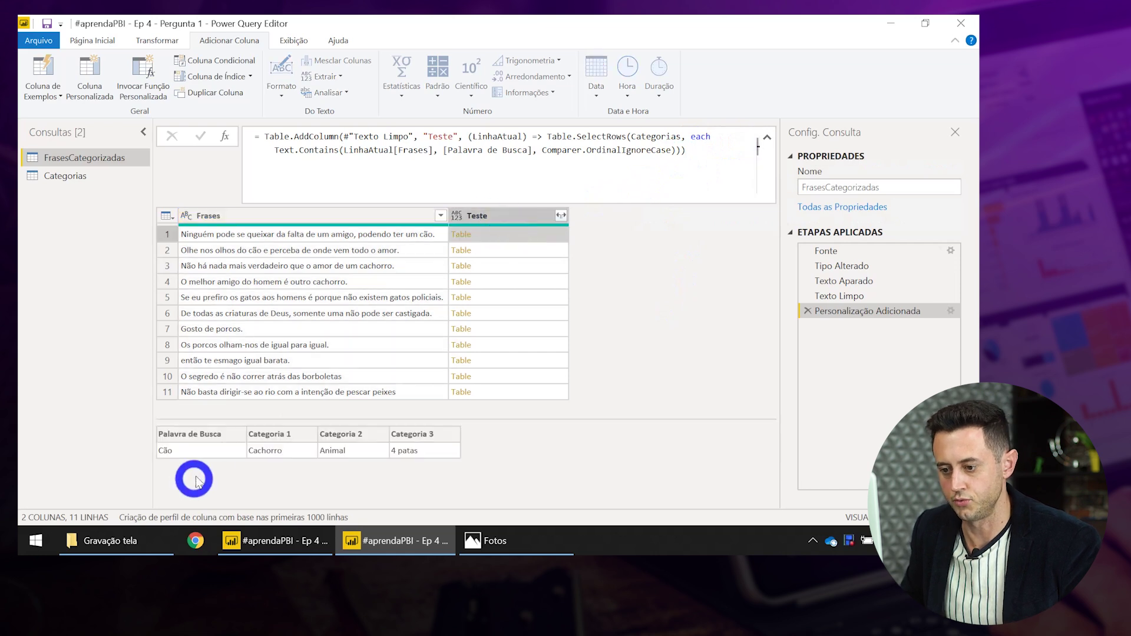
pyautogui.click(514, 250)
pyautogui.click(518, 265)
pyautogui.click(517, 283)
pyautogui.click(518, 311)
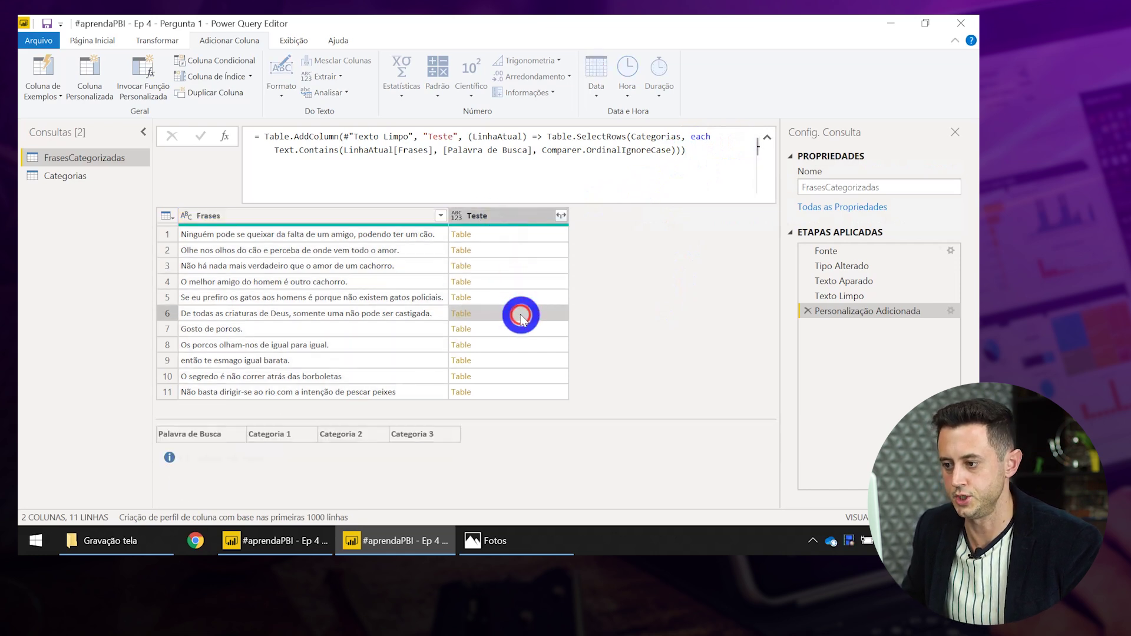
pyautogui.click(517, 234)
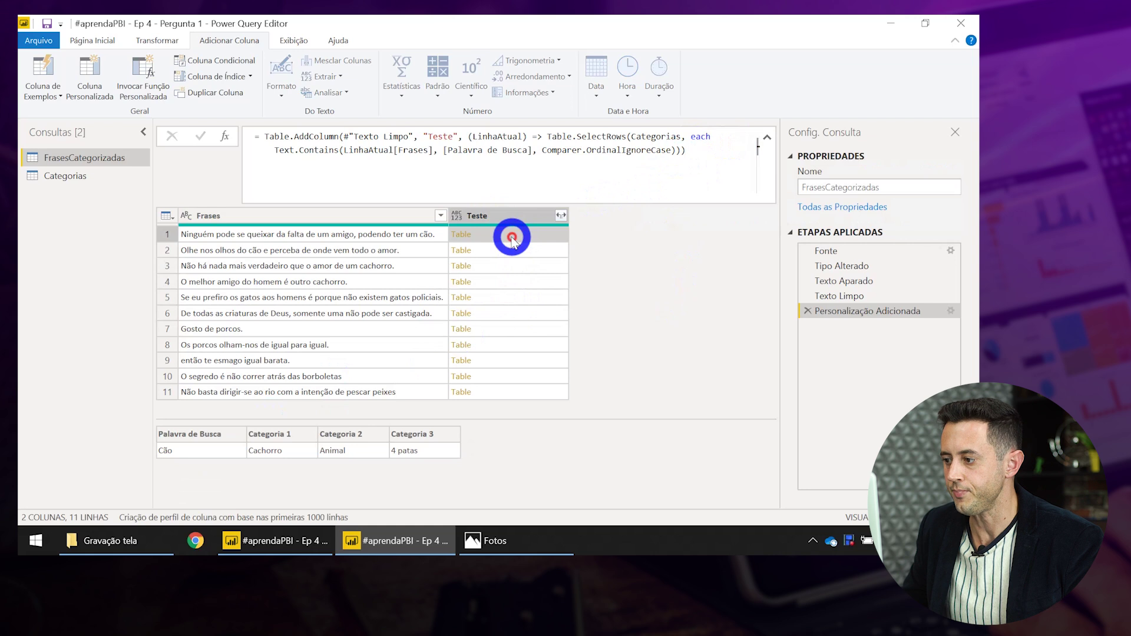
# Expand the Teste column into Categoria 1, Categoria 2 and Categoria 3, excluding Palavra de Busca and the original column name prefix.
pyautogui.click(561, 215)
pyautogui.click(419, 290)
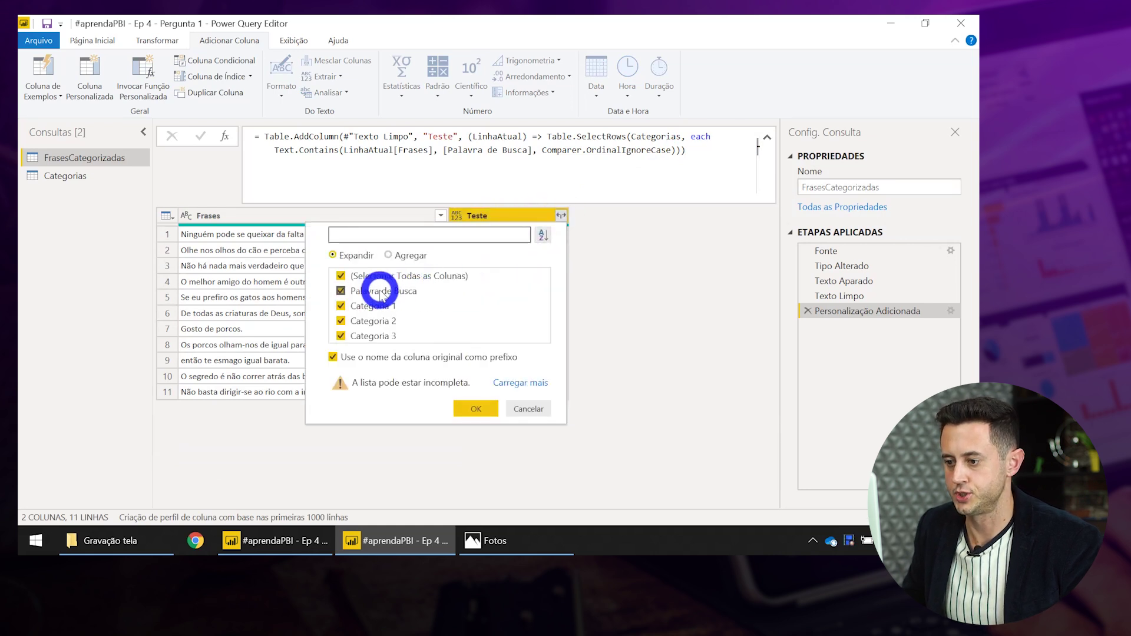
pyautogui.click(396, 359)
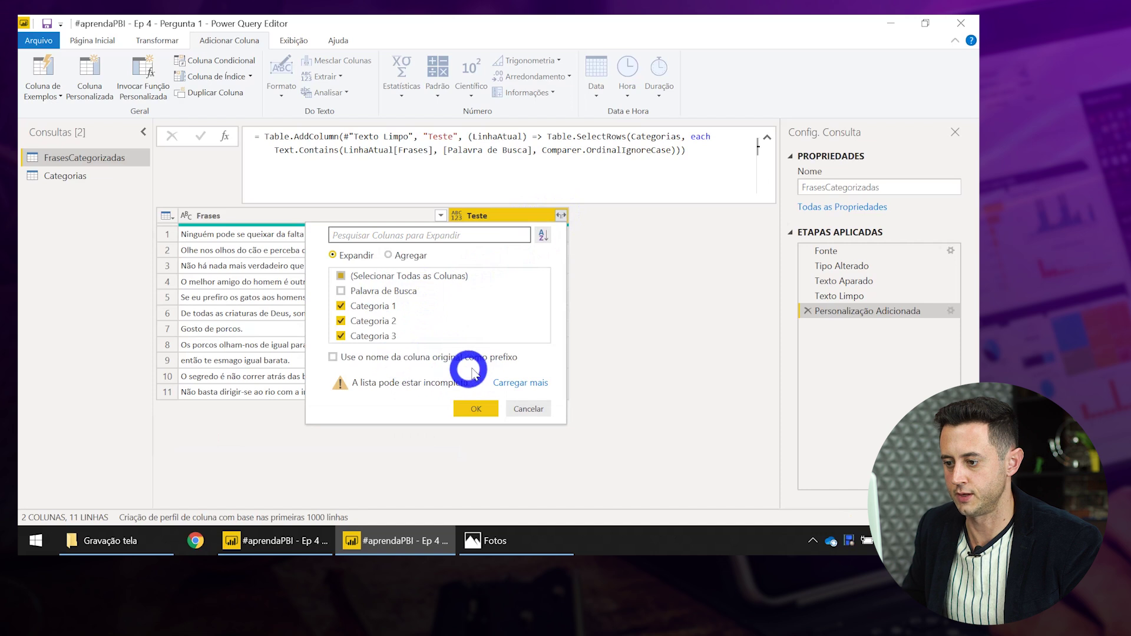
pyautogui.click(479, 409)
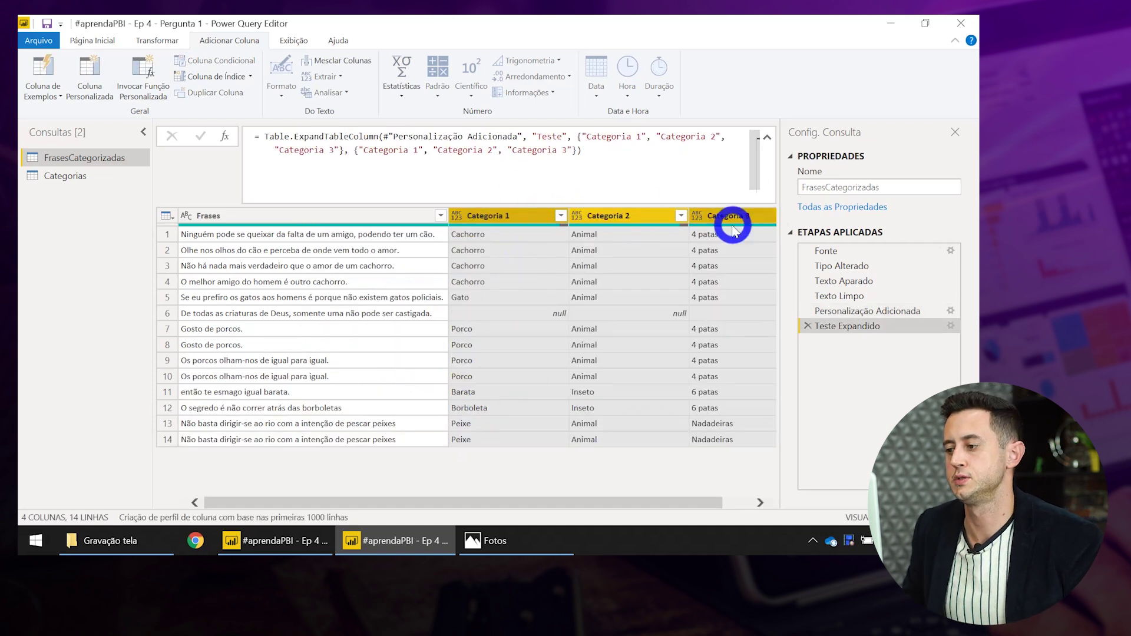
pyautogui.moveTo(737, 226)
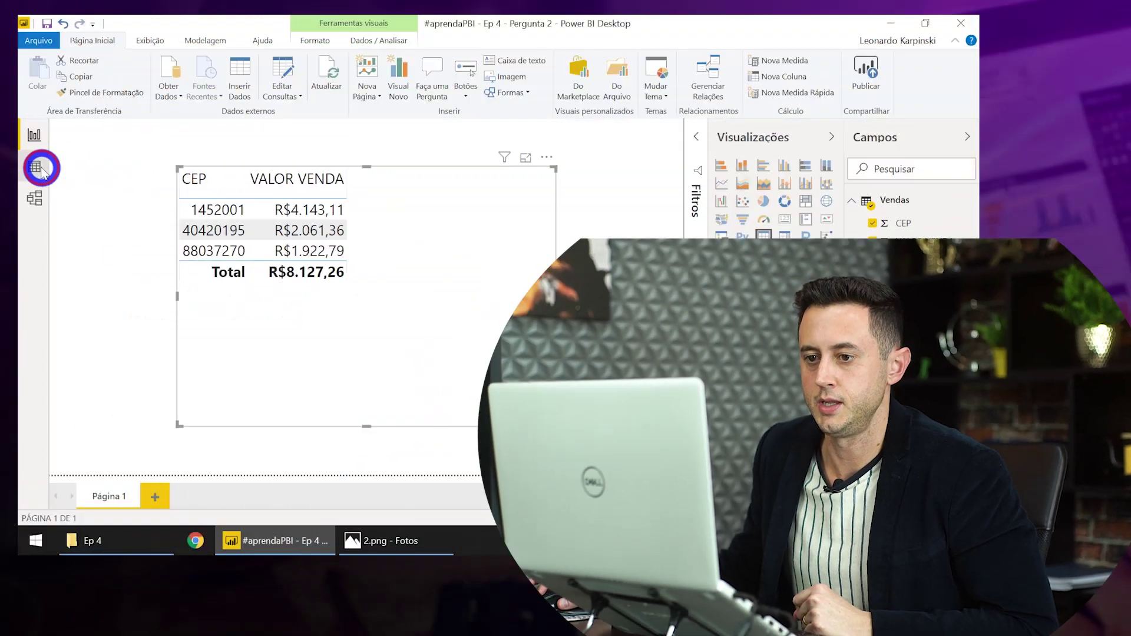
# Review the data in the CEPs and Vendas tables, including the CEP column of Vendas, and check how the tables relate in the model.
pyautogui.click(35, 167)
pyautogui.rightClick(880, 201)
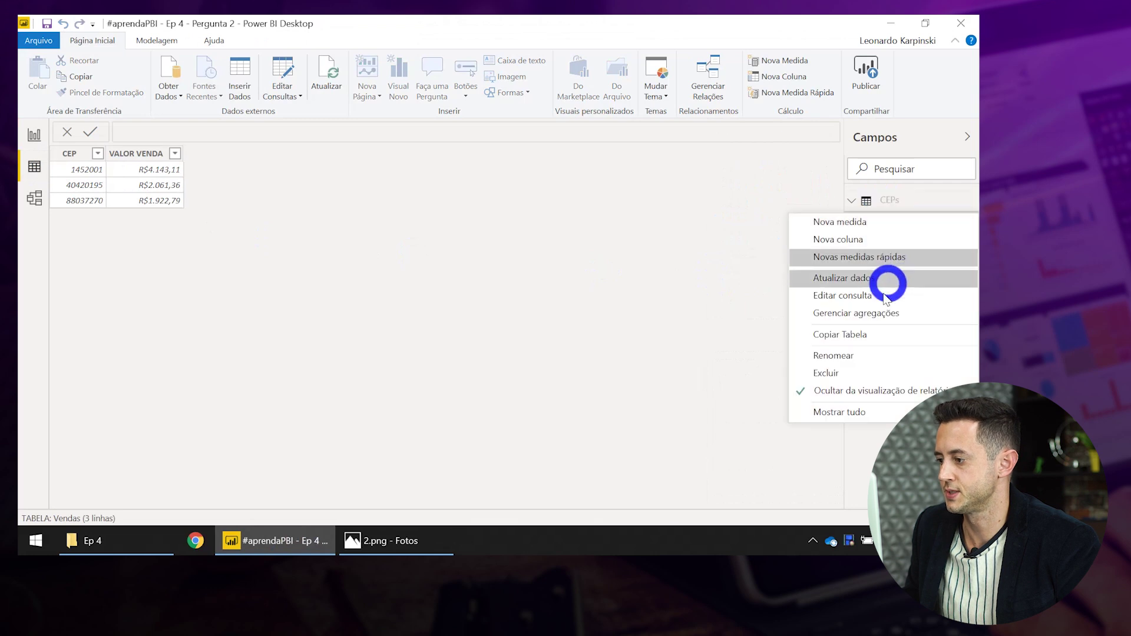
pyautogui.press('Escape')
pyautogui.click(888, 199)
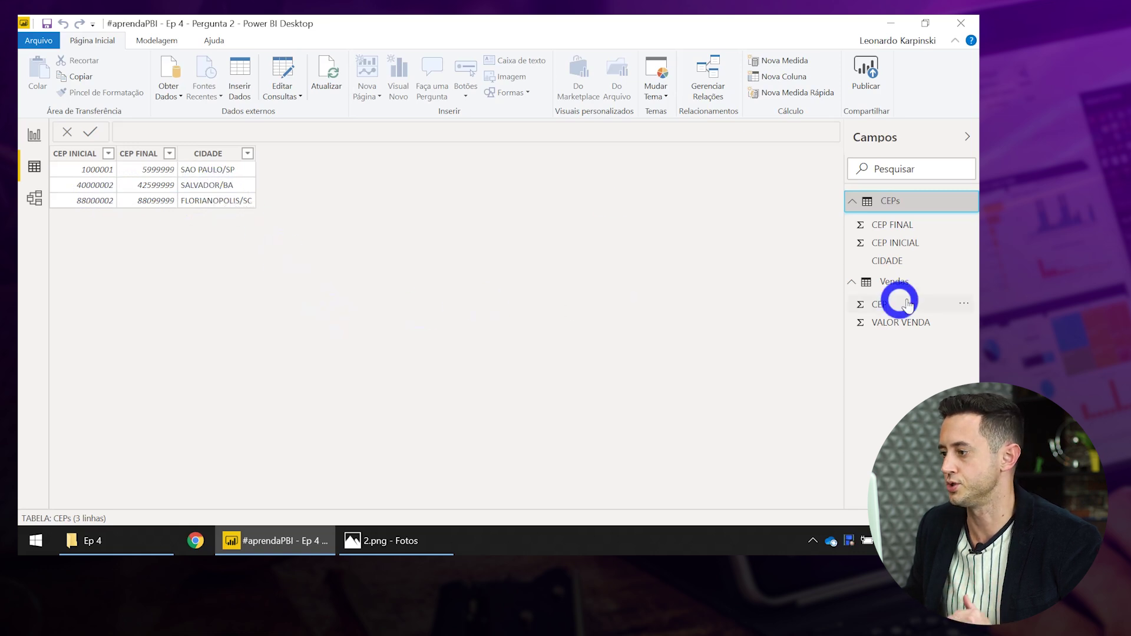
pyautogui.click(872, 204)
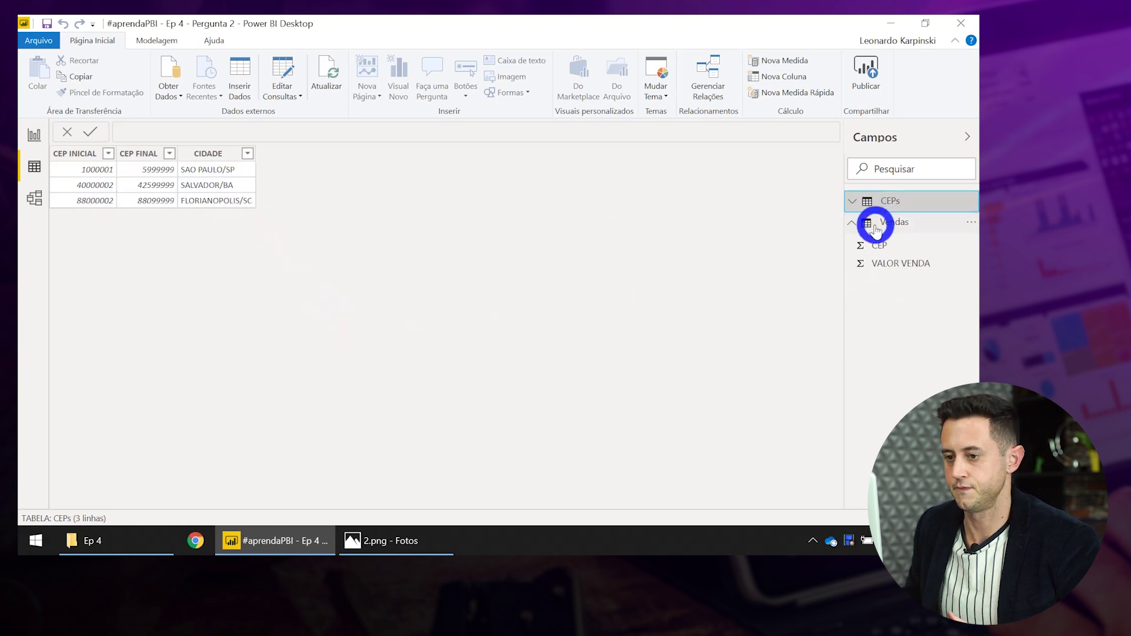
pyautogui.click(876, 224)
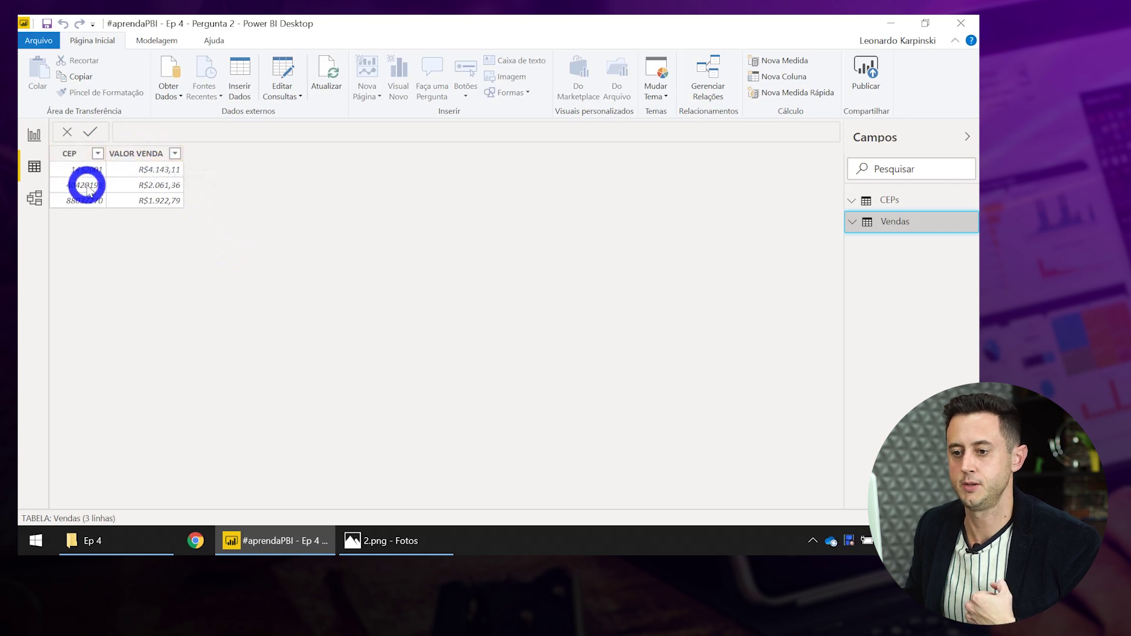
pyautogui.click(76, 154)
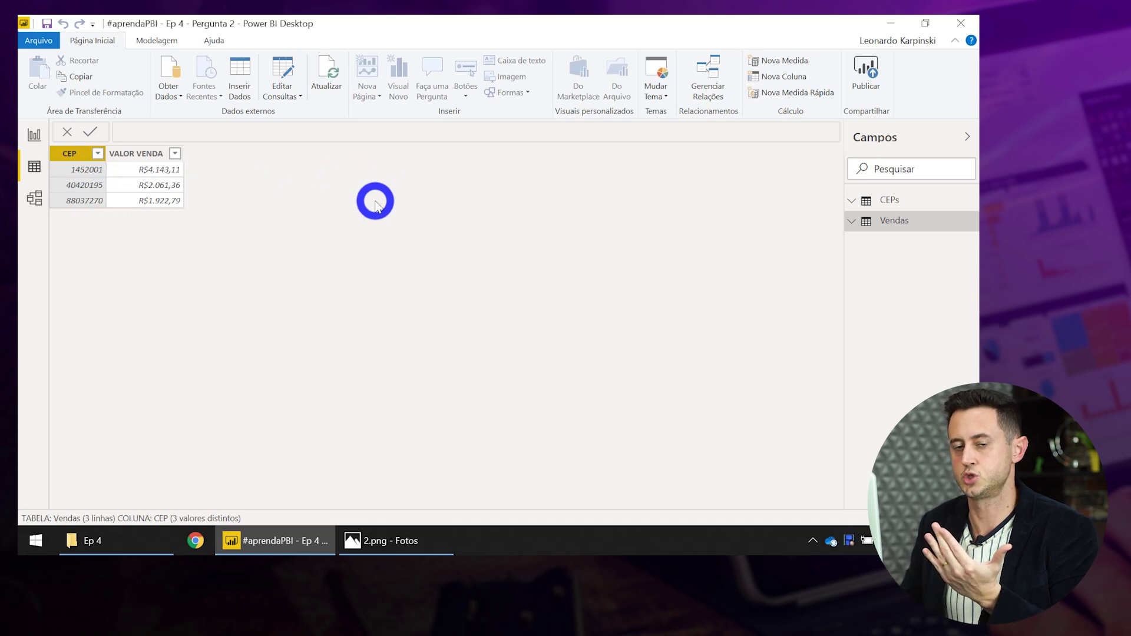
pyautogui.click(33, 197)
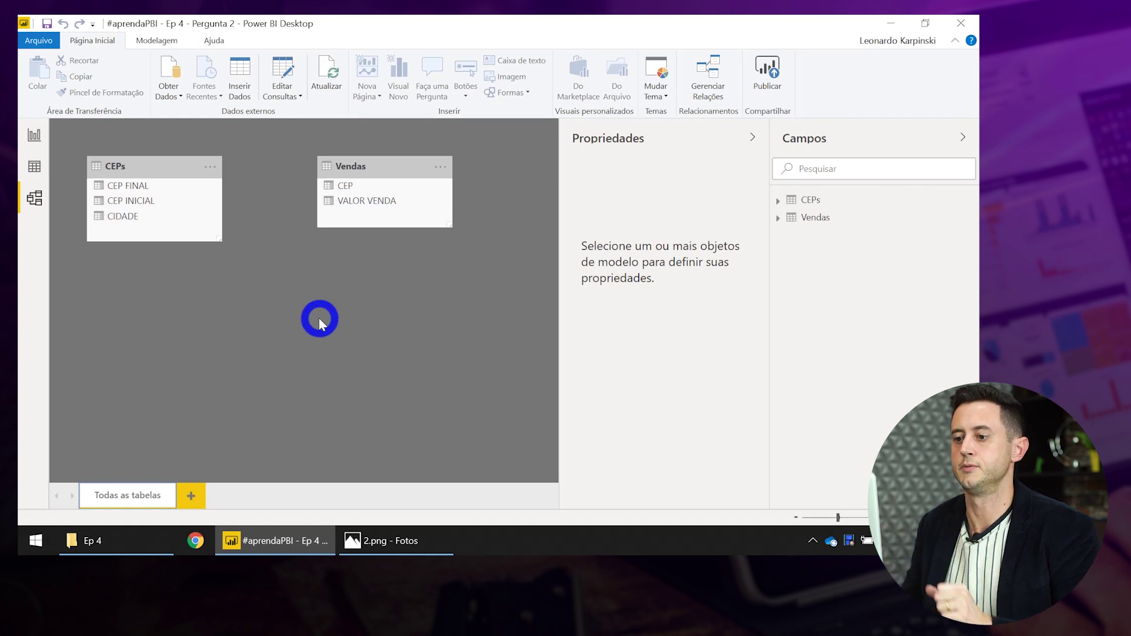
# Add a calculated column to the Vendas table and name it CIDADE.
pyautogui.click(34, 167)
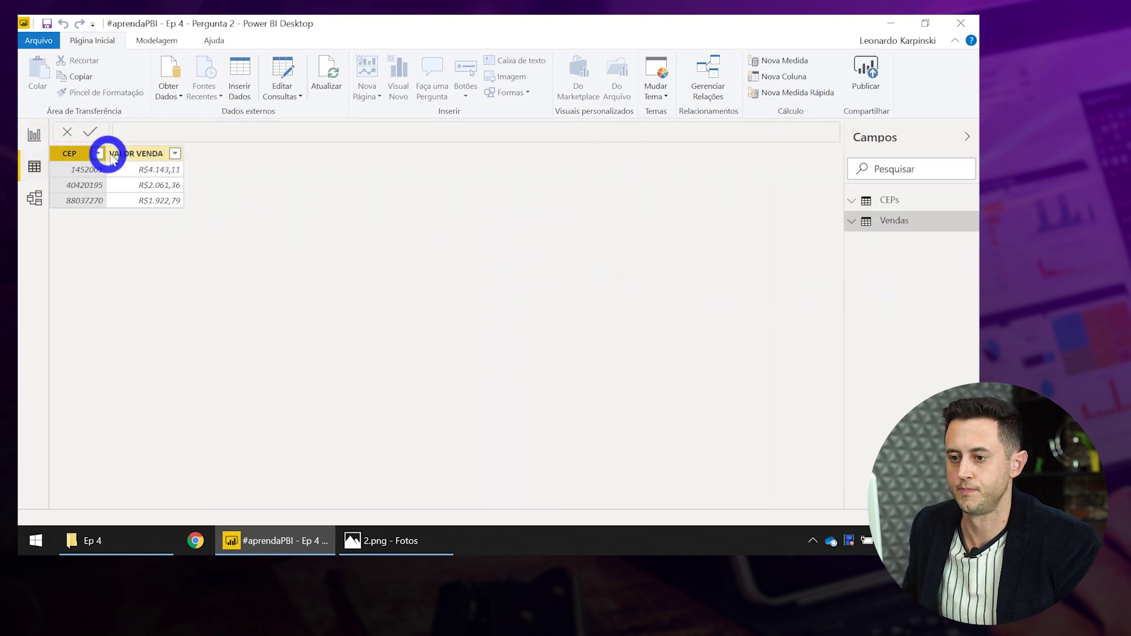
pyautogui.rightClick(121, 154)
pyautogui.click(206, 314)
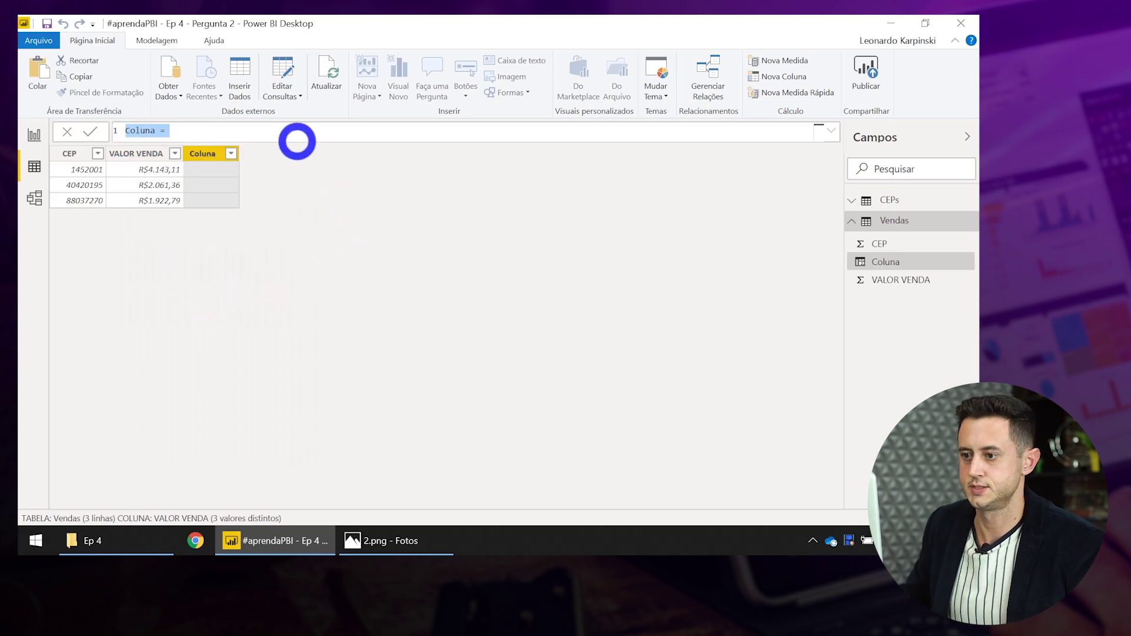
pyautogui.scroll(2, 297, 143)
pyautogui.write('Ci')
pyautogui.press('BackSpace')
pyautogui.write('IDADE =')
pyautogui.press('Return')
# Declare the variable varCEP as Vendas[CEP] in the CIDADE formula and add a RETURN line below it.
pyautogui.write('VAR var')
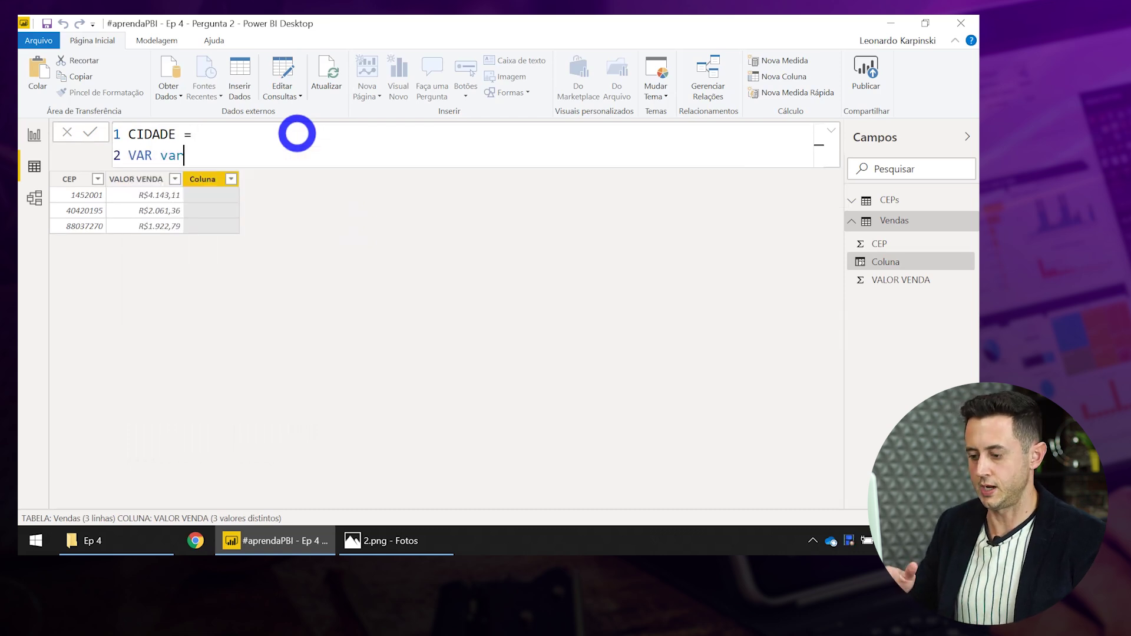
pyautogui.write('C')
pyautogui.press('BackSpace')
pyautogui.write('CEP = cep')
pyautogui.press('Tab')
pyautogui.hotkey('shift', 'Return')
pyautogui.write('RETURN')
pyautogui.hotkey('shift', 'Return')
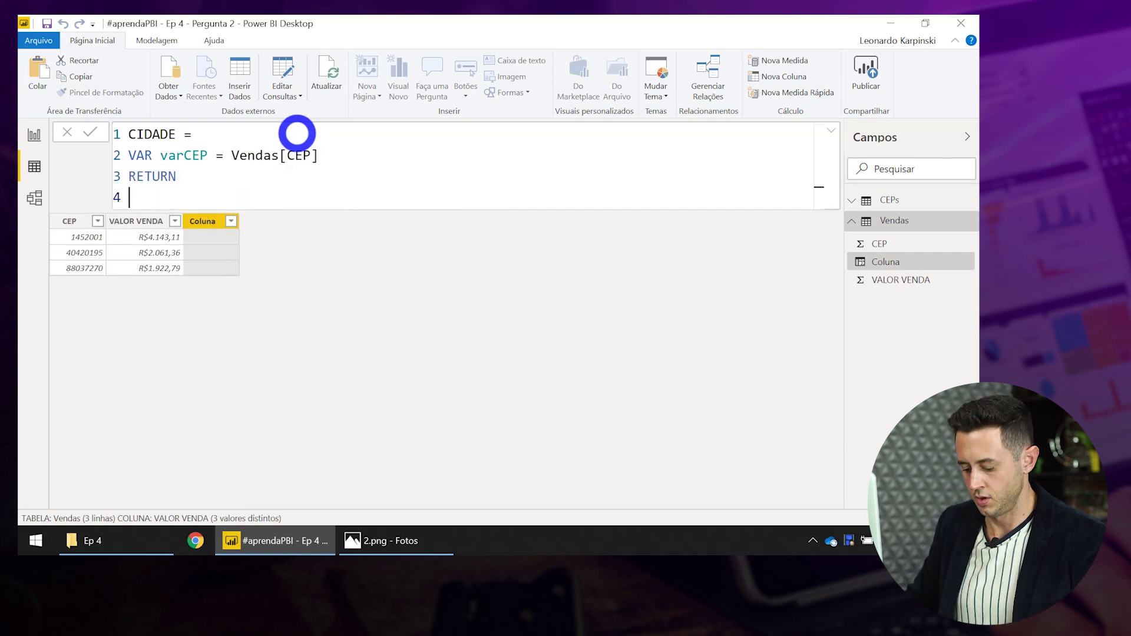
# Begin the returned expression with a CALCULATE function and a new line for its arguments.
pyautogui.write('CALC')
pyautogui.press('Tab')
pyautogui.hotkey('shift', 'Return')
pyautogui.write('SELEC')
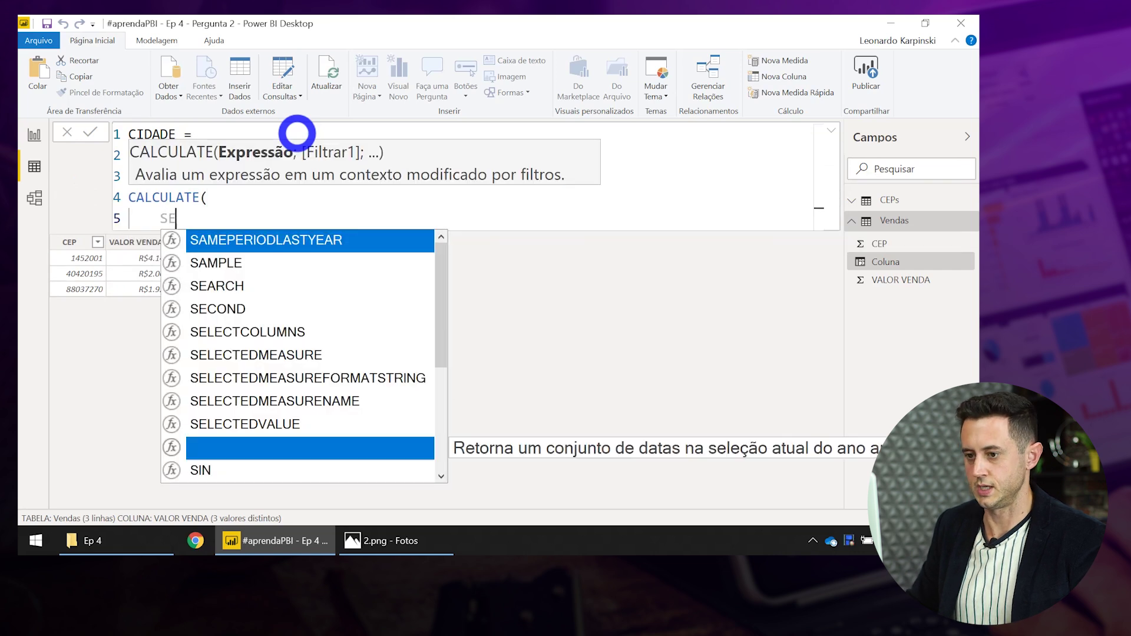
pyautogui.press('Down')
pyautogui.press('Down')
pyautogui.press('Down')
pyautogui.press('Tab')
pyautogui.hotkey('ctrl', 'z')
# Enter SELECTEDVALUE(CEPs[CIDADE]) as the expression argument of CALCULATE and start a new line for its filter.
pyautogui.hotkey('shift', 'Return')
pyautogui.write('SELE')
pyautogui.press('Down')
pyautogui.press('Down')
pyautogui.press('Down')
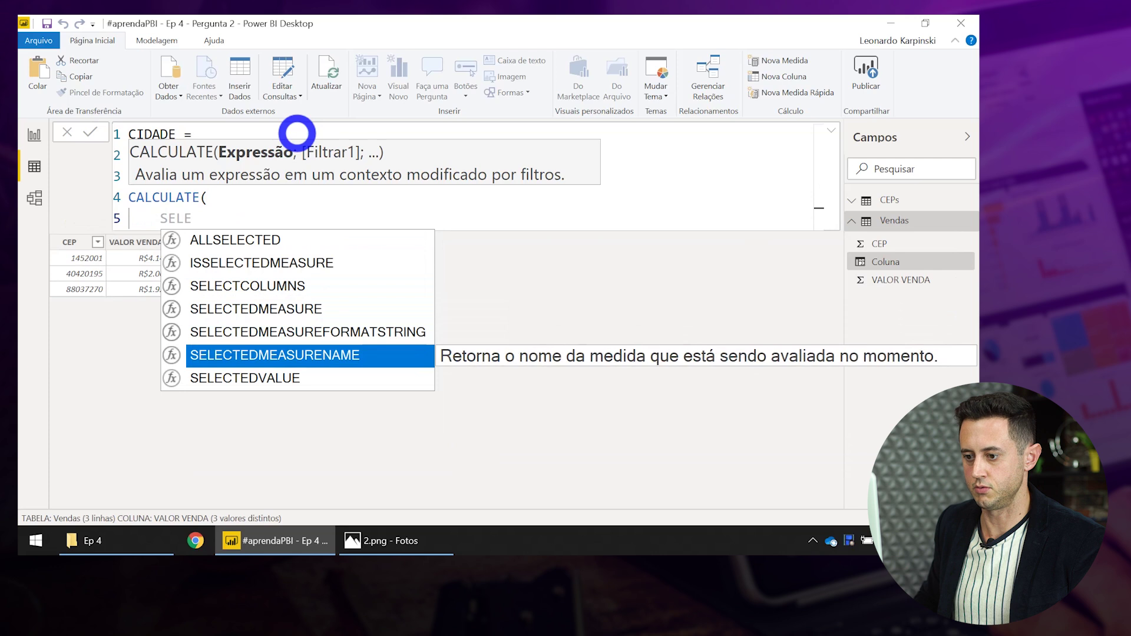
pyautogui.press('Down')
pyautogui.press('Tab')
pyautogui.write('cida')
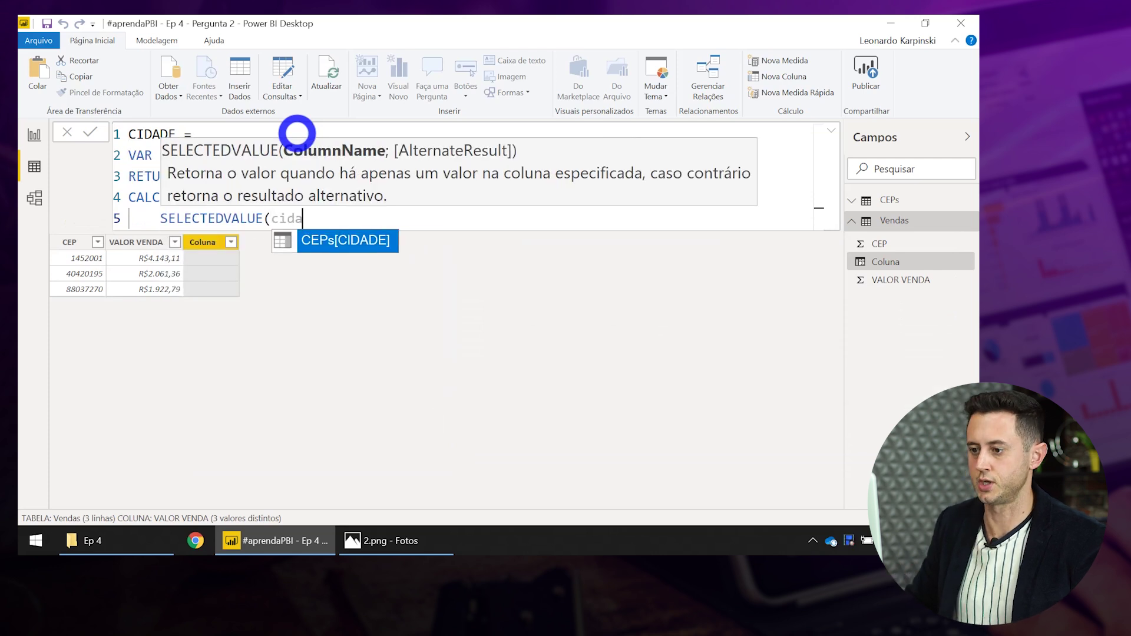
pyautogui.press('Tab')
pyautogui.write(');')
pyautogui.hotkey('shift', 'Return')
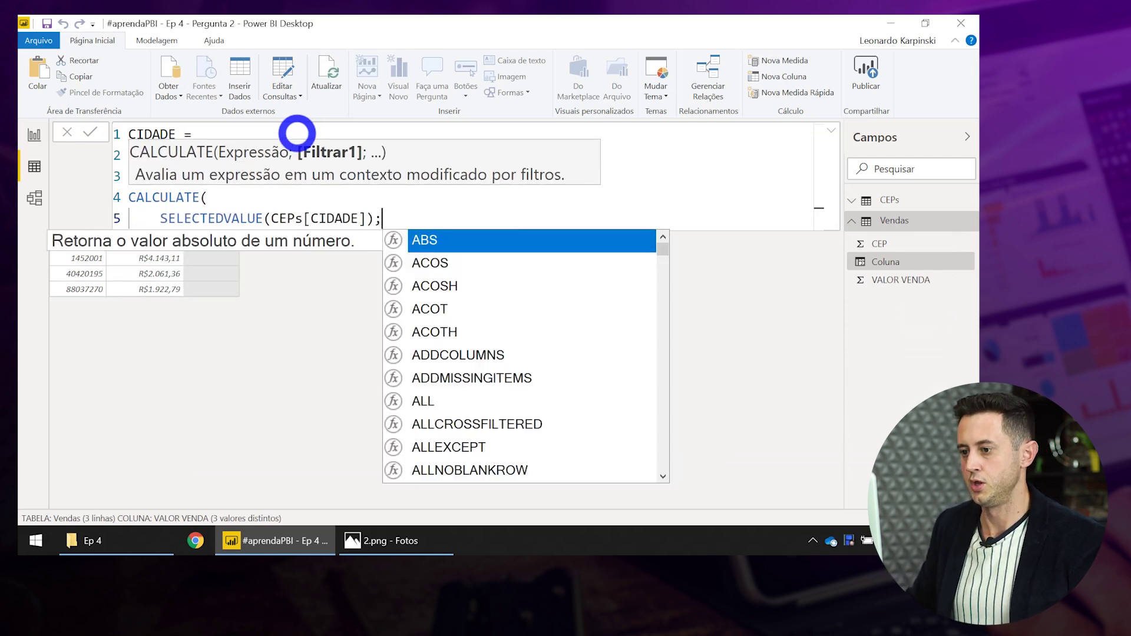
pyautogui.press('Escape')
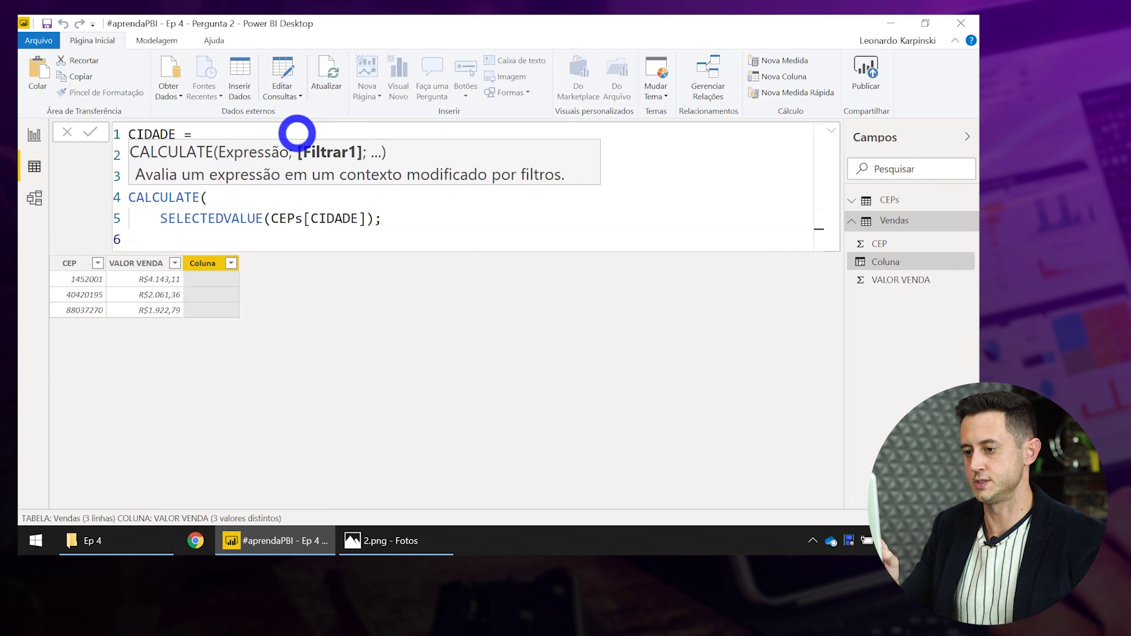
# Add a FILTER function over the CEPs table as the CALCULATE filter, with varCEP starting its condition line.
pyautogui.press('Escape')
pyautogui.write('FILTER(')
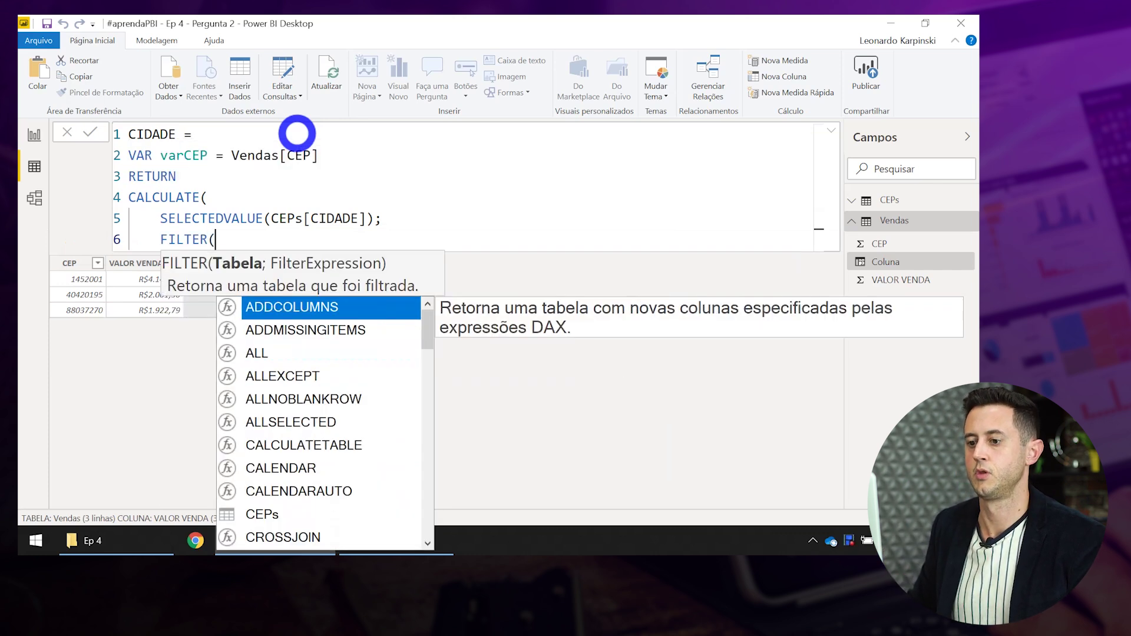
pyautogui.hotkey('shift', 'Return')
pyautogui.write('va')
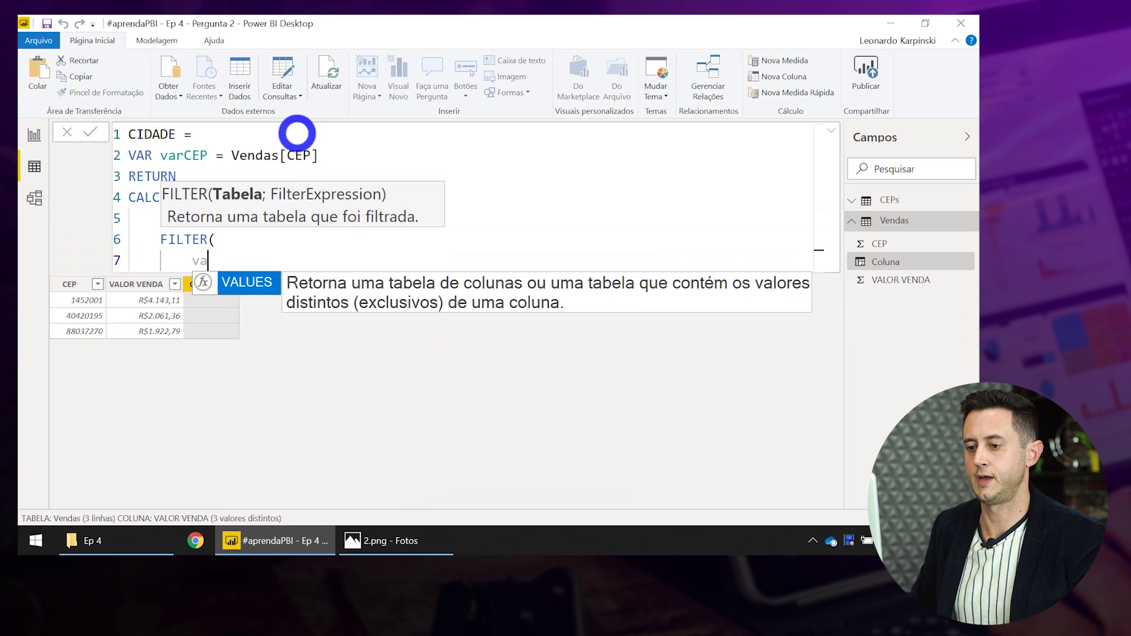
pyautogui.write('rcEP')
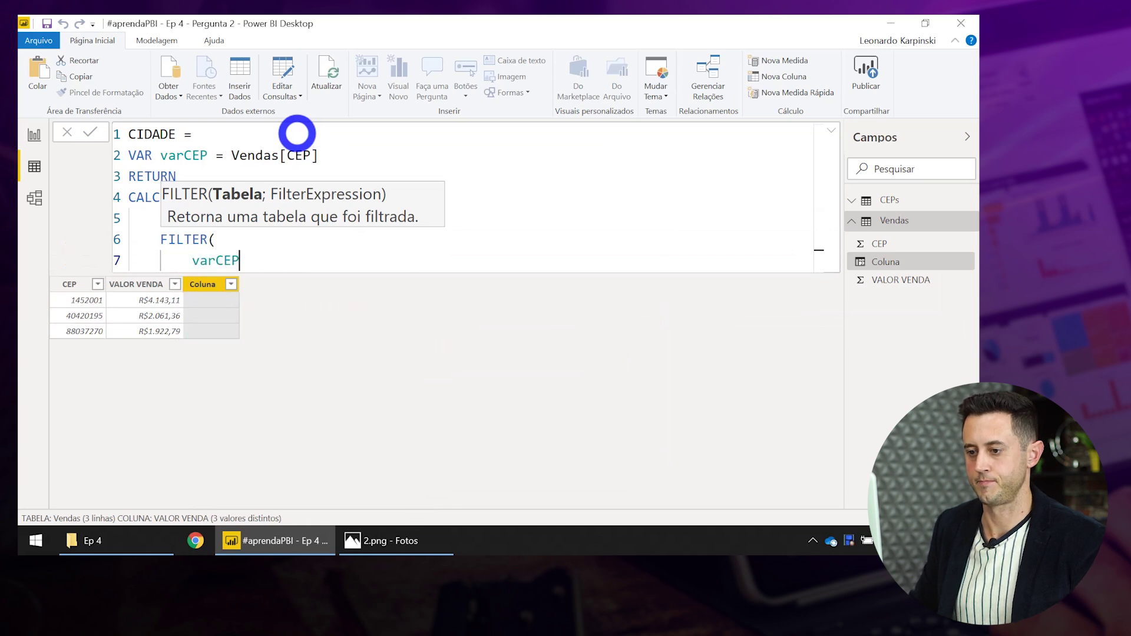
pyautogui.press('Home')
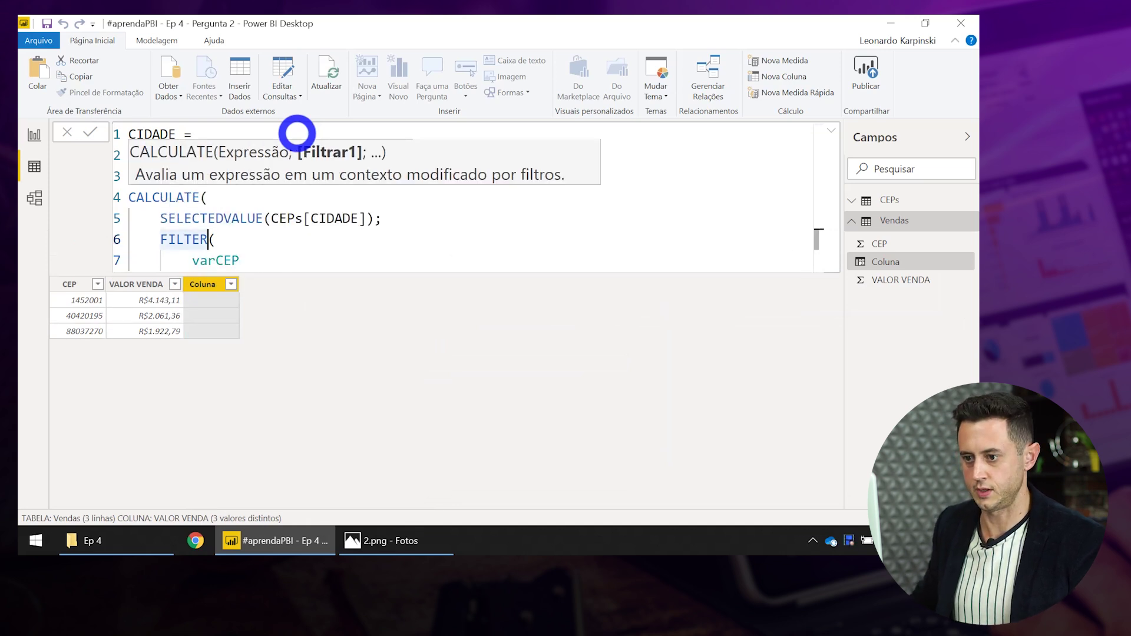
pyautogui.hotkey('shift', 'Return')
pyautogui.press('Up')
pyautogui.write('CEP')
pyautogui.press('Tab')
pyautogui.write(';')
pyautogui.press('Down')
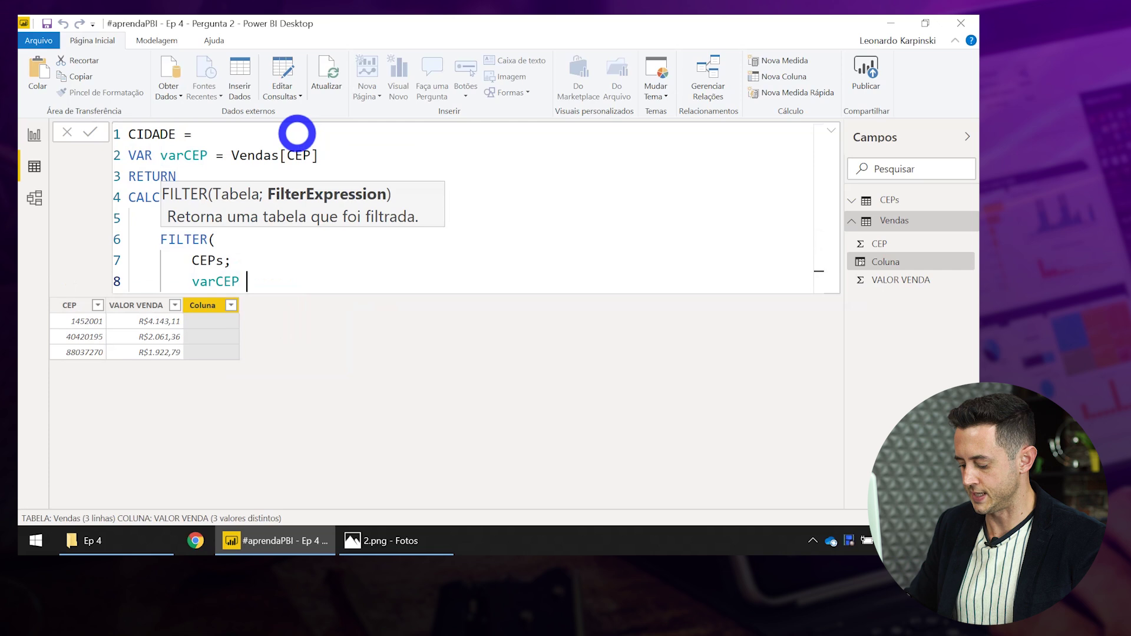
# Complete the first filter condition as varCEP >= CEPs[CEP INICIAL] && and start a line for the second condition.
pyautogui.write('>= cep')
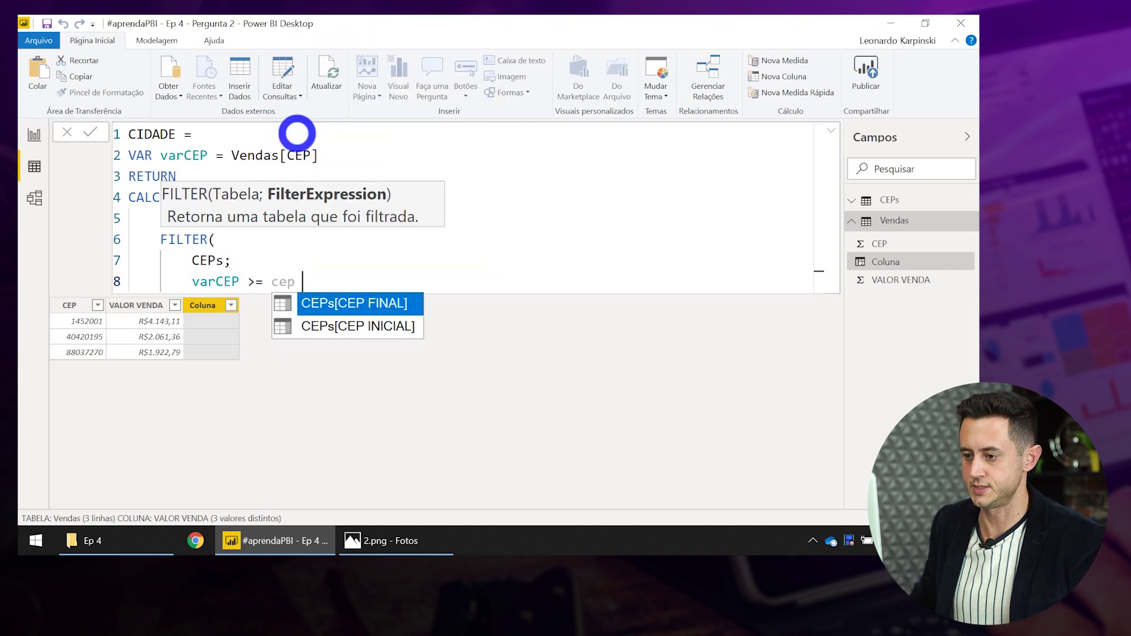
pyautogui.press('Tab')
pyautogui.hotkey('ctrl', 'z')
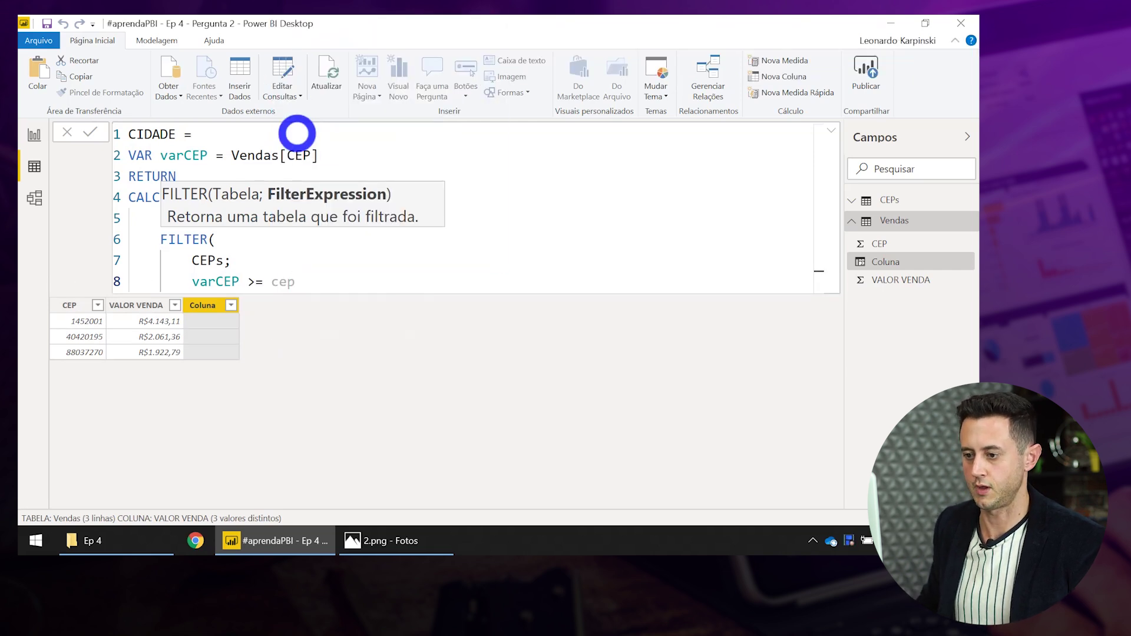
pyautogui.write('i')
pyautogui.press('Tab')
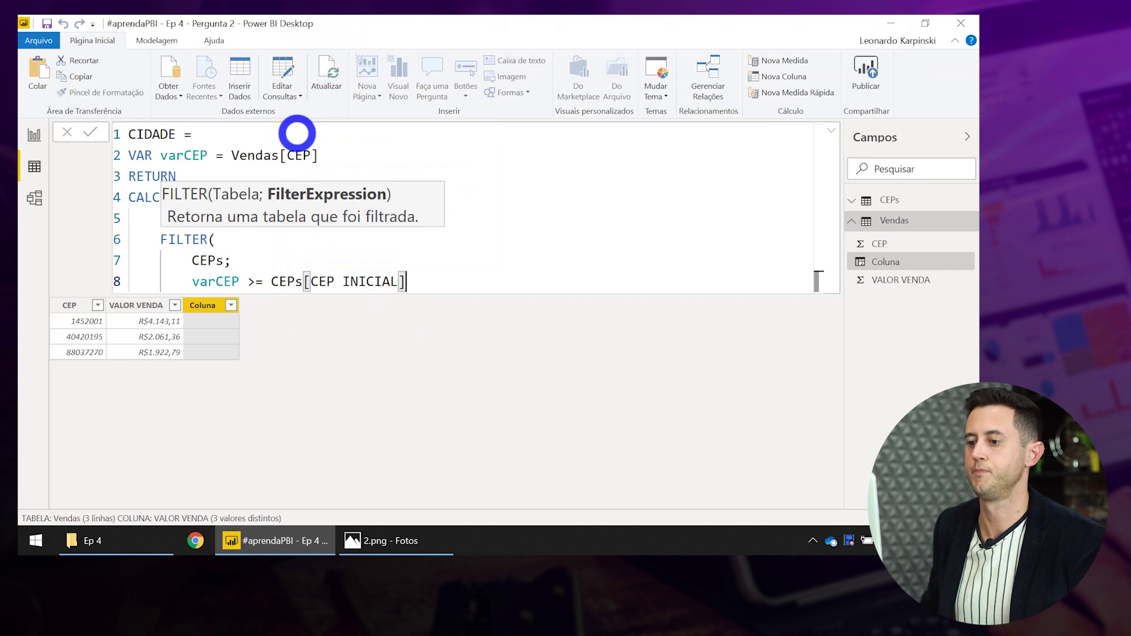
pyautogui.write('&&')
pyautogui.hotkey('shift', 'Return')
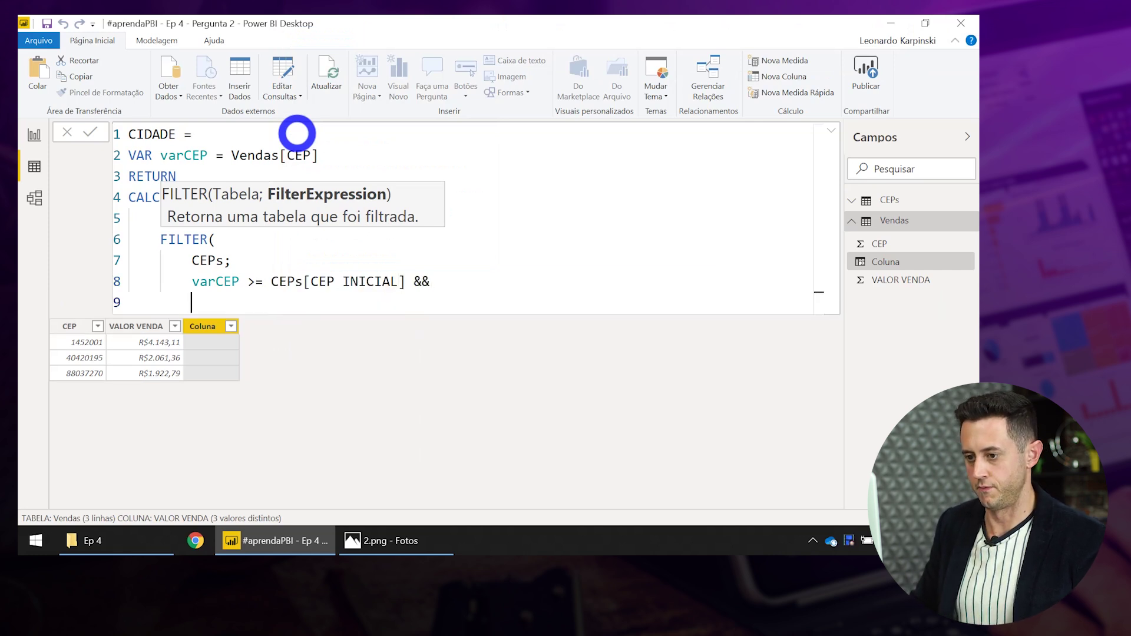
# Add the second condition varCEP <= CEPs[CEP FINAL] and close the FILTER and CALCULATE functions on separate lines.
pyautogui.write('varCEP')
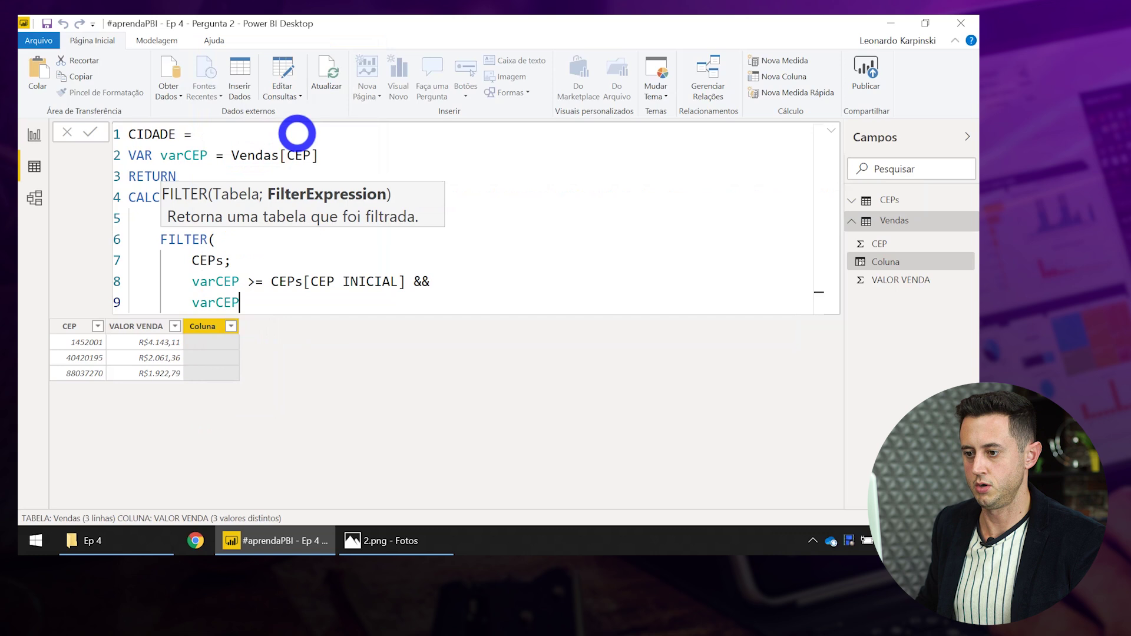
pyautogui.write(' <= cep f')
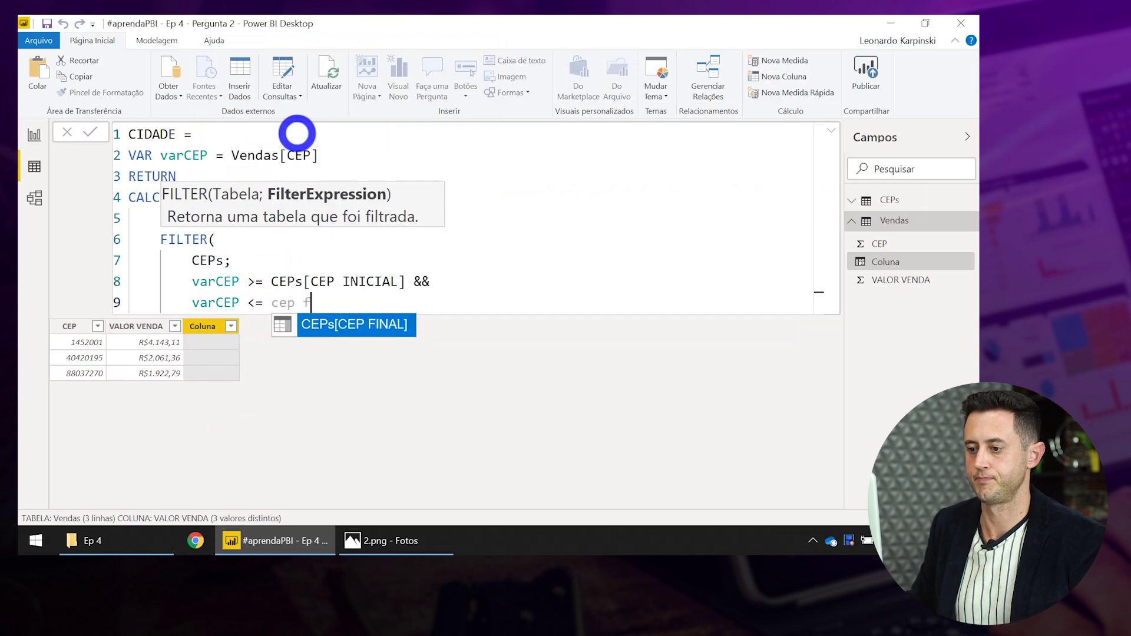
pyautogui.press('Tab')
pyautogui.hotkey('shift', 'Return')
pyautogui.write(')')
pyautogui.hotkey('shift', 'Return')
pyautogui.write(')')
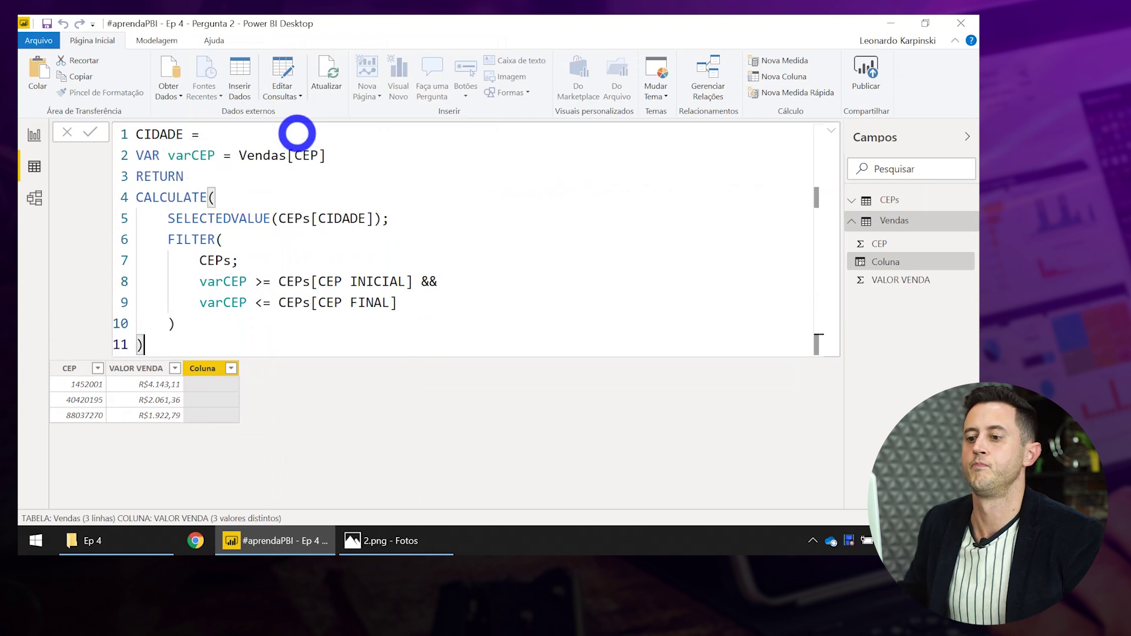
# Review the FILTER block and the CEPs[CIDADE] argument, and commit the CIDADE column formula.
pyautogui.moveTo(213, 321); pyautogui.dragTo(167, 242)
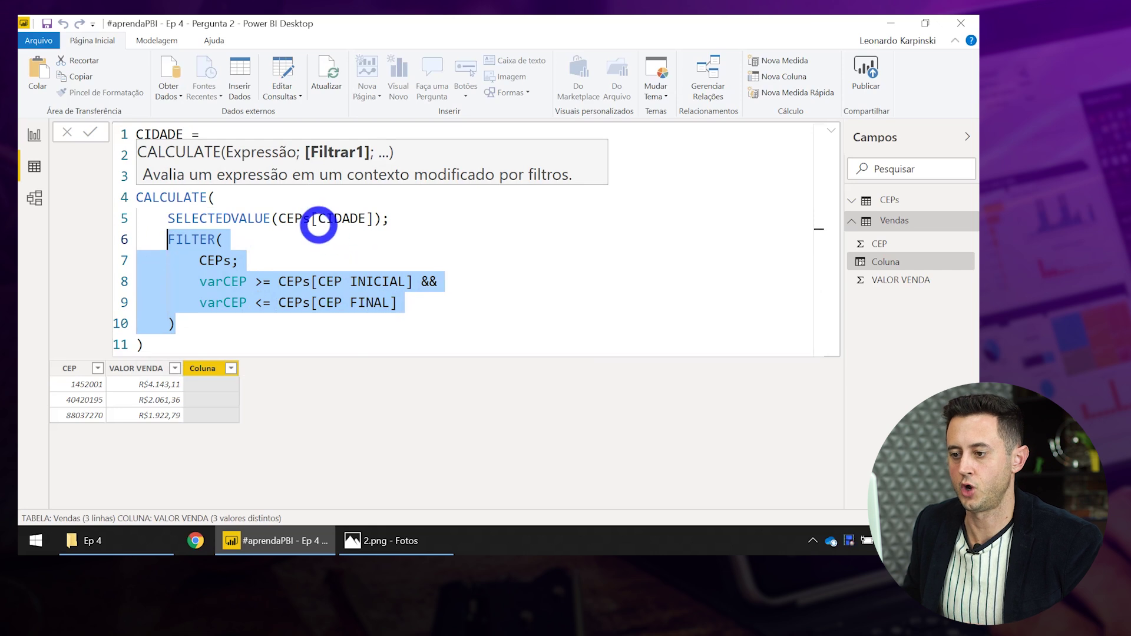
pyautogui.moveTo(280, 221); pyautogui.dragTo(371, 215)
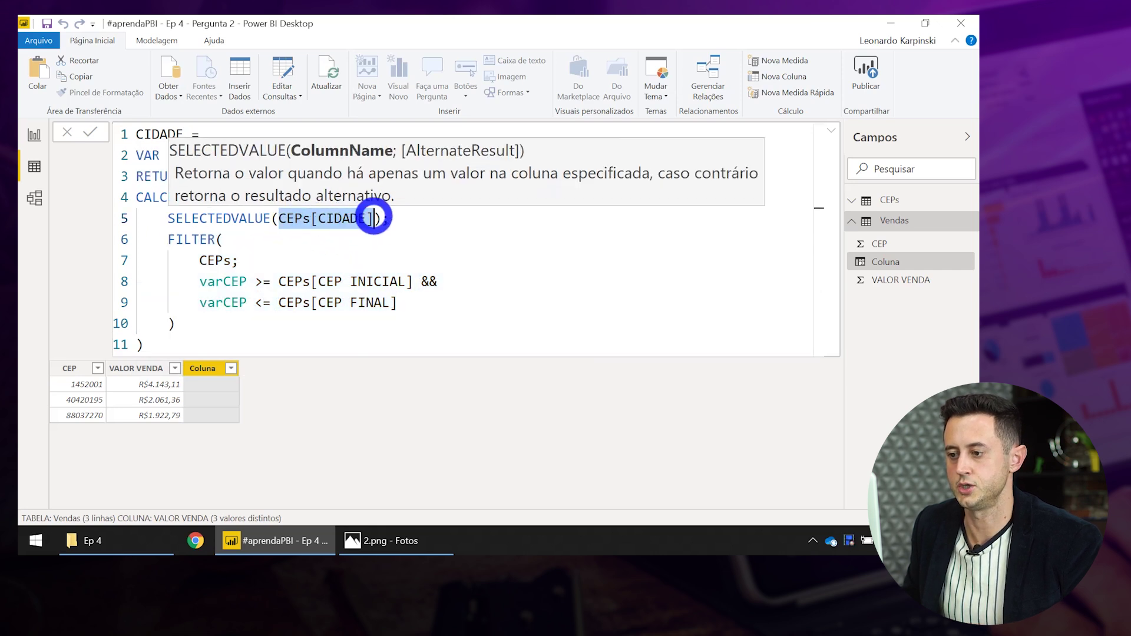
pyautogui.click(375, 218)
pyautogui.click(370, 256)
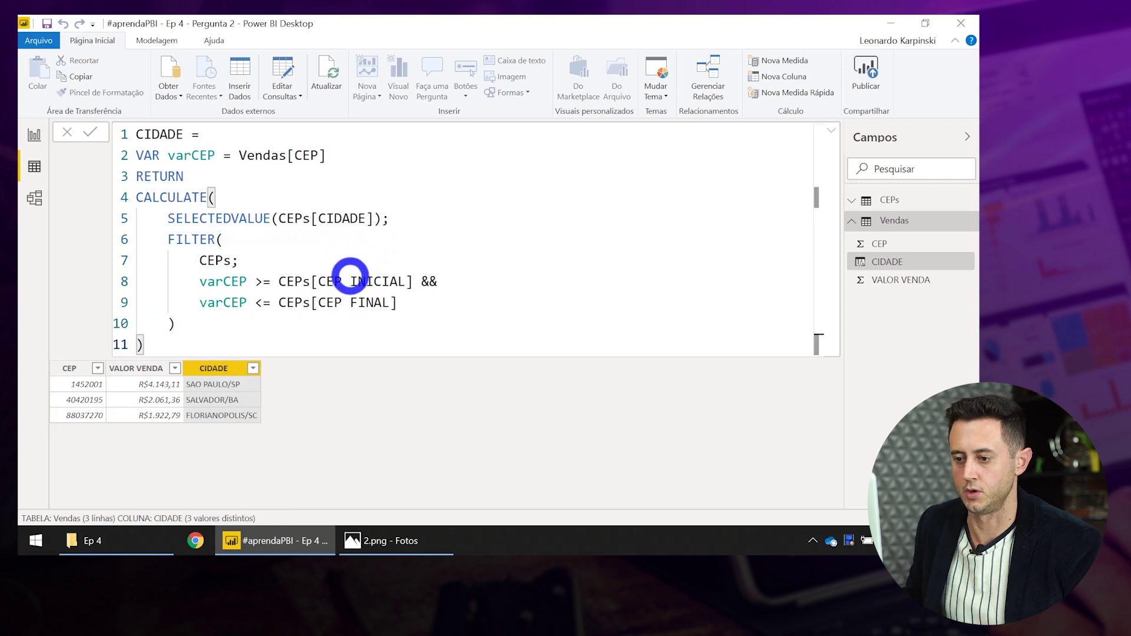
pyautogui.scroll(-3, 350, 281)
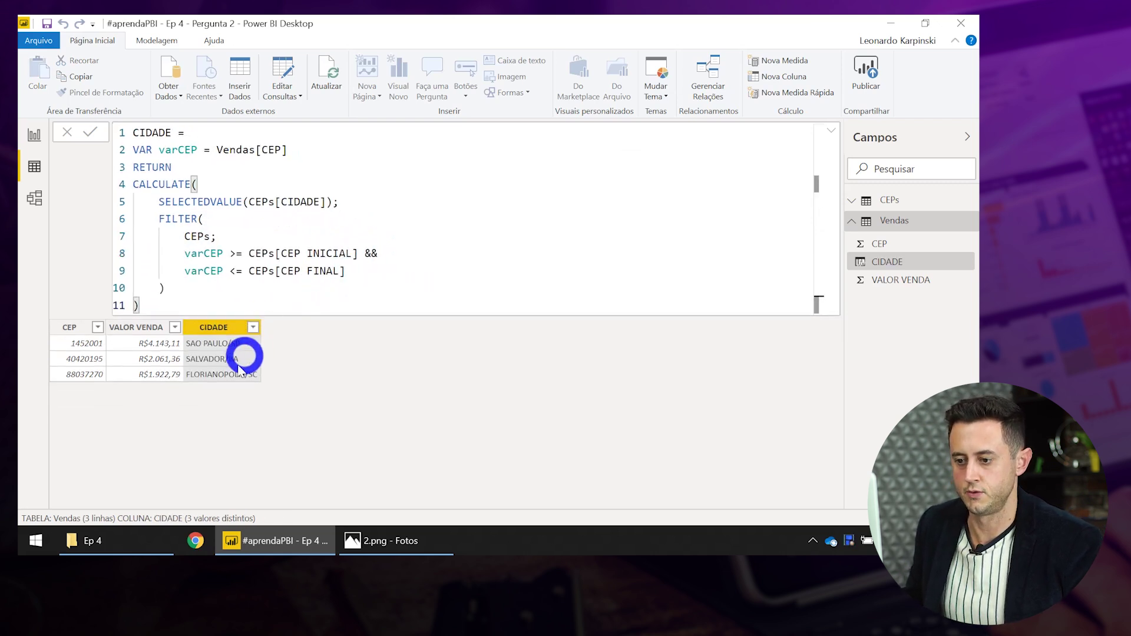
# Add the CIDADE column to the table visual with CEP and VALOR VENDA on the report page.
pyautogui.click(34, 135)
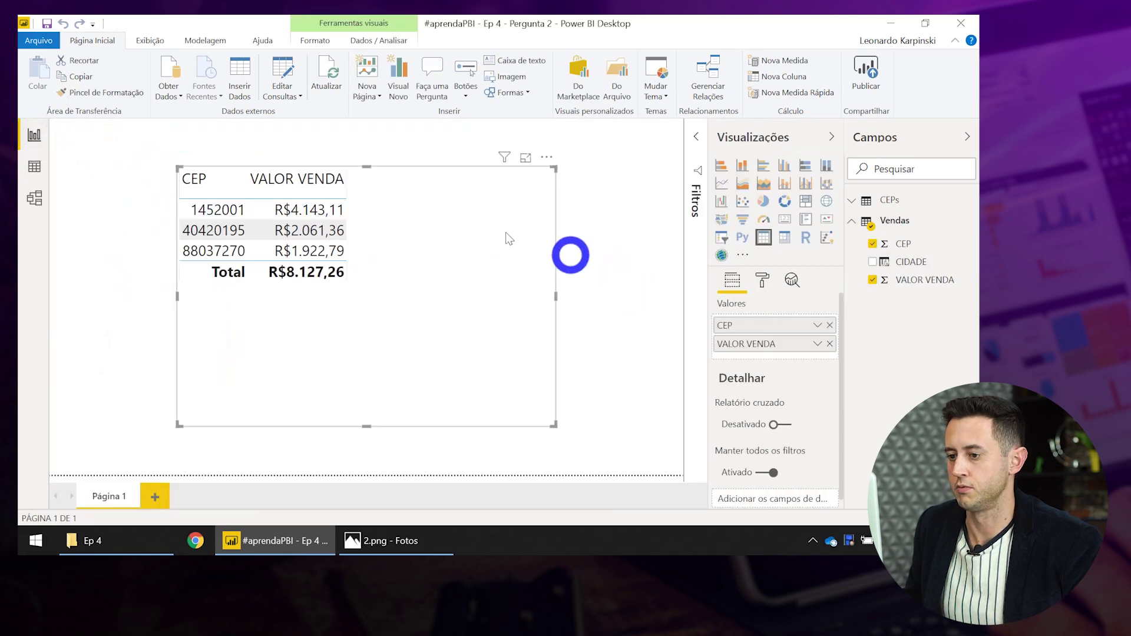
pyautogui.click(317, 216)
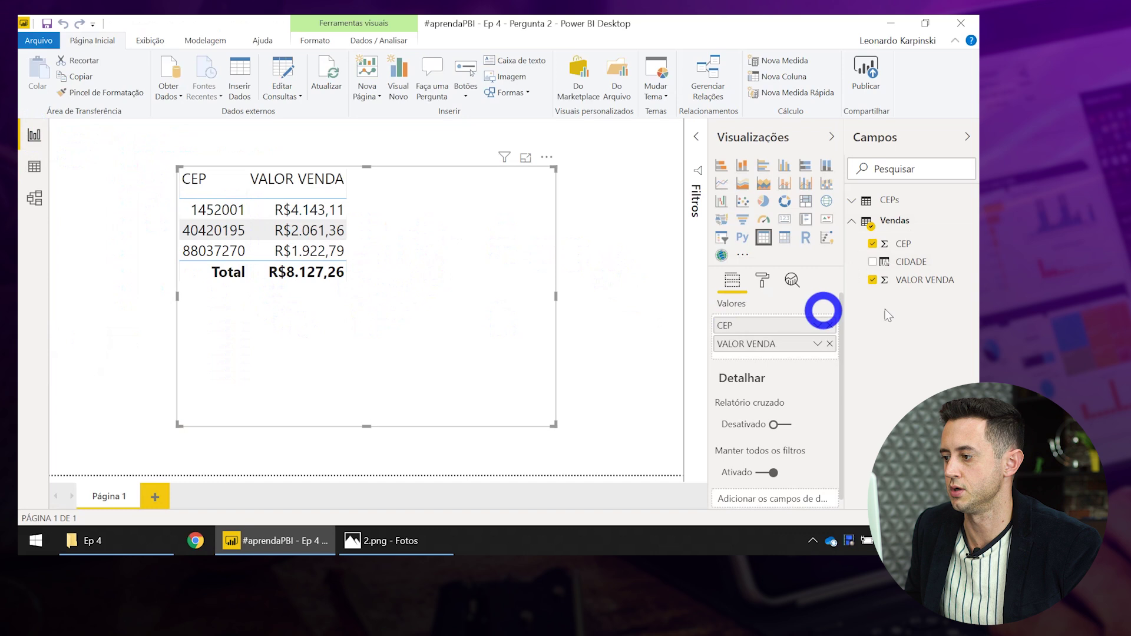
pyautogui.click(900, 264)
pyautogui.moveTo(899, 267); pyautogui.dragTo(366, 337)
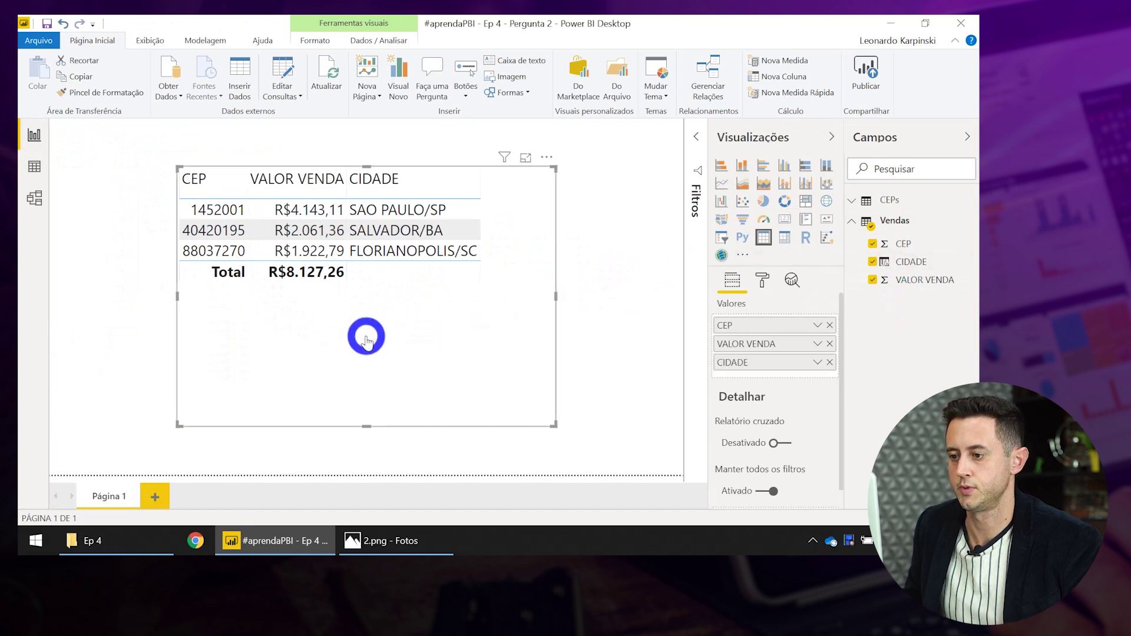
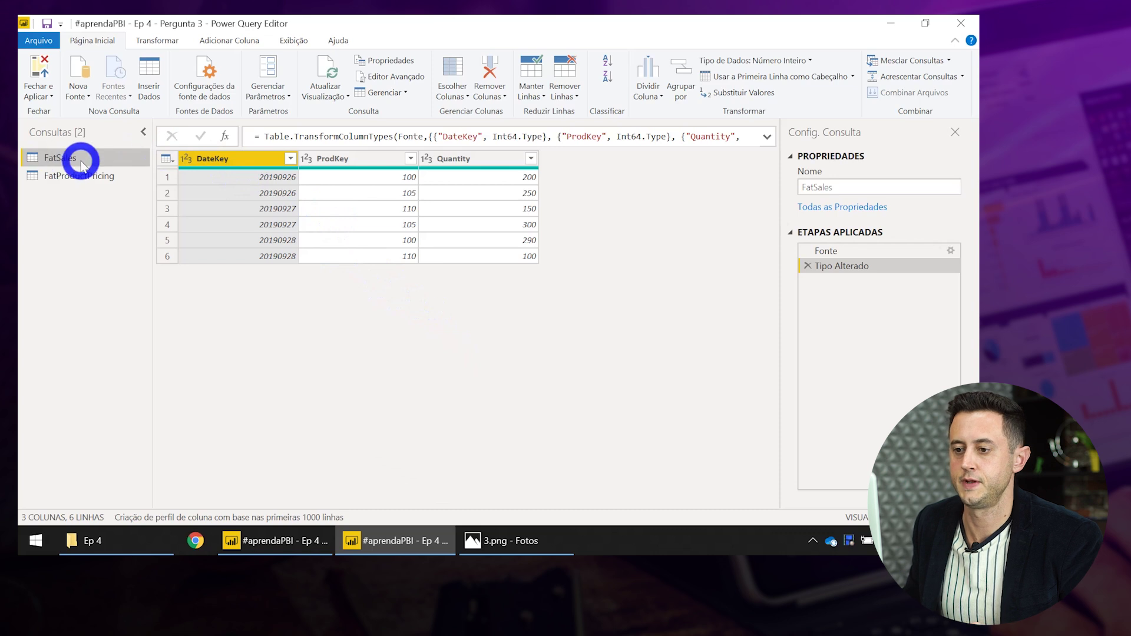
# Examine the ProdKey and Quantity columns of FatSales and the FatProductPricing query in the Pergunta 3 file, and close the Power Query Editor.
pyautogui.click(347, 158)
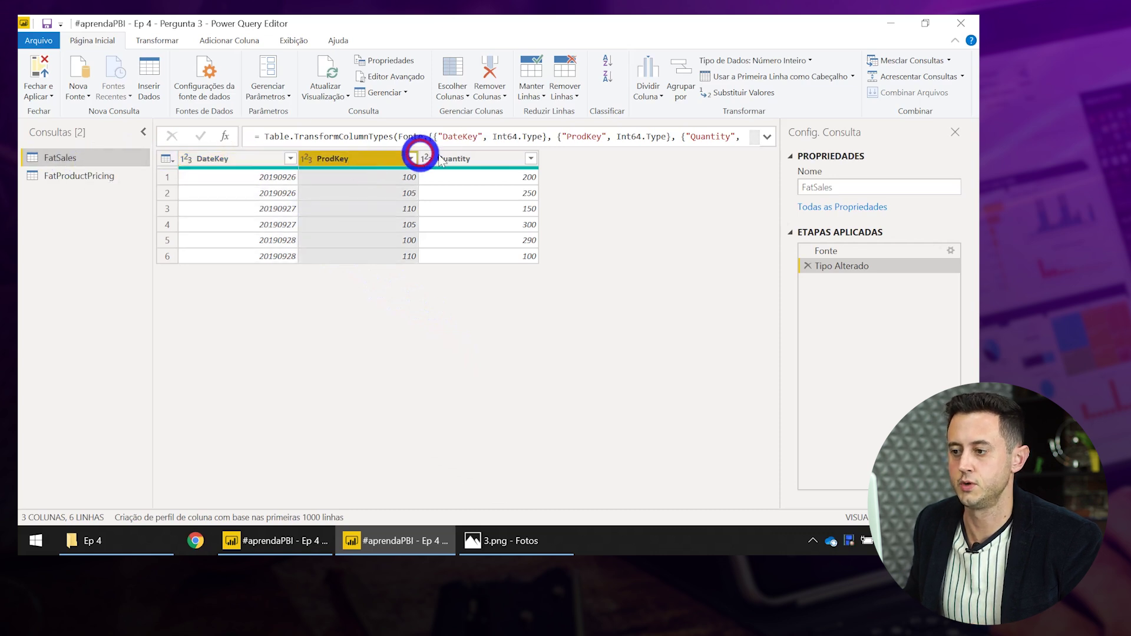
pyautogui.click(461, 163)
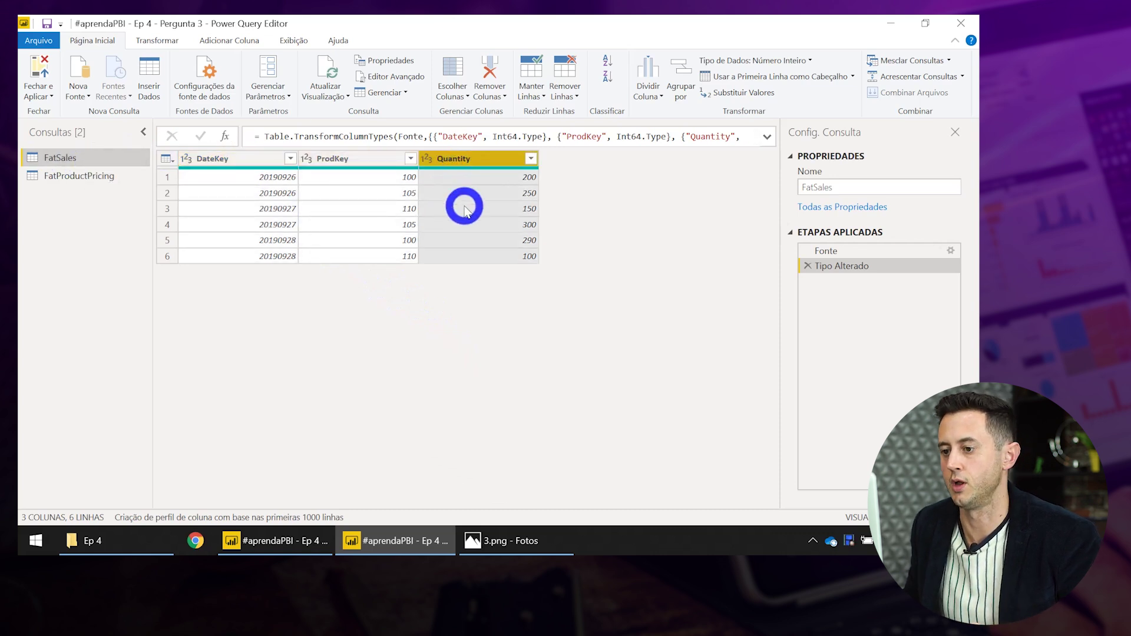
pyautogui.click(73, 177)
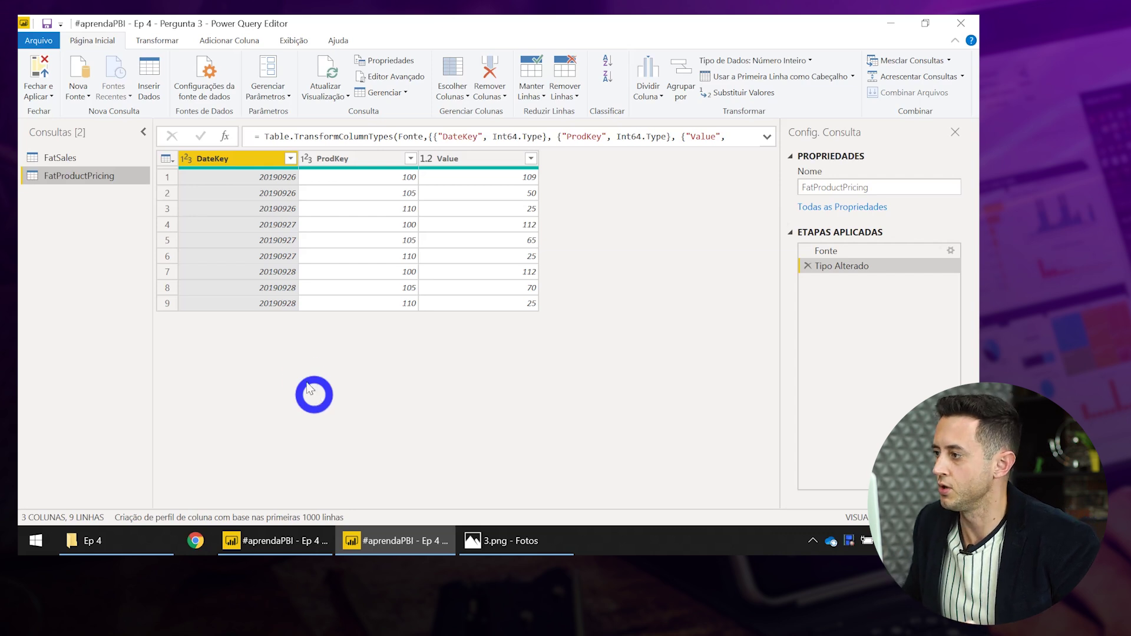
pyautogui.click(959, 25)
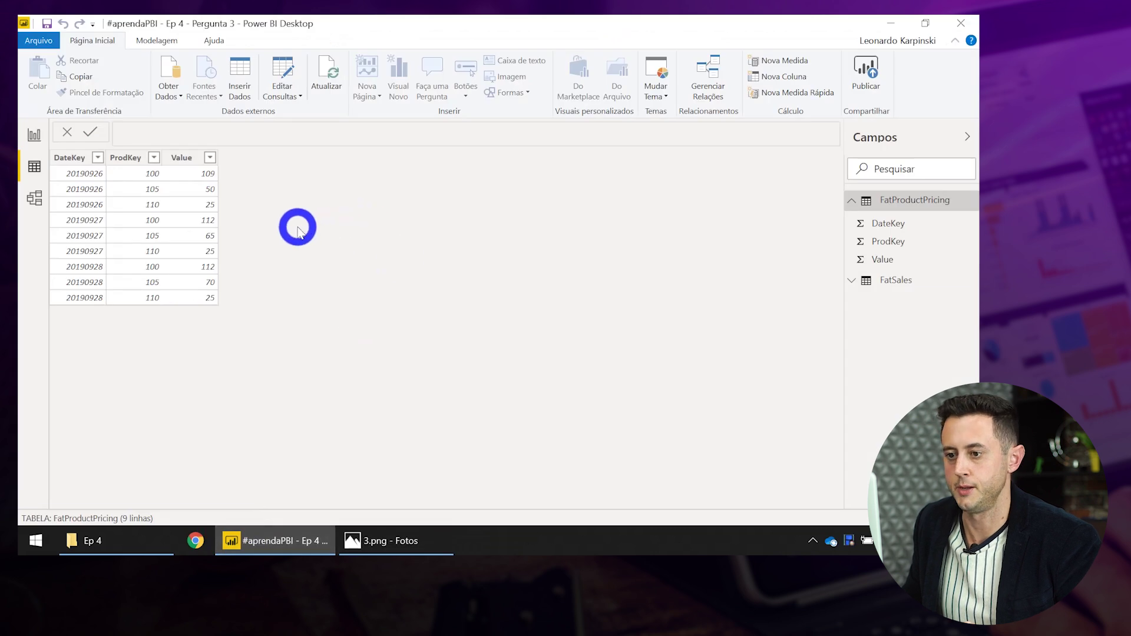
# Examine the LOOKUPVALUE formula of the Value column in FatSales, including its result column and the DateKey and ProdKey pairs.
pyautogui.click(874, 281)
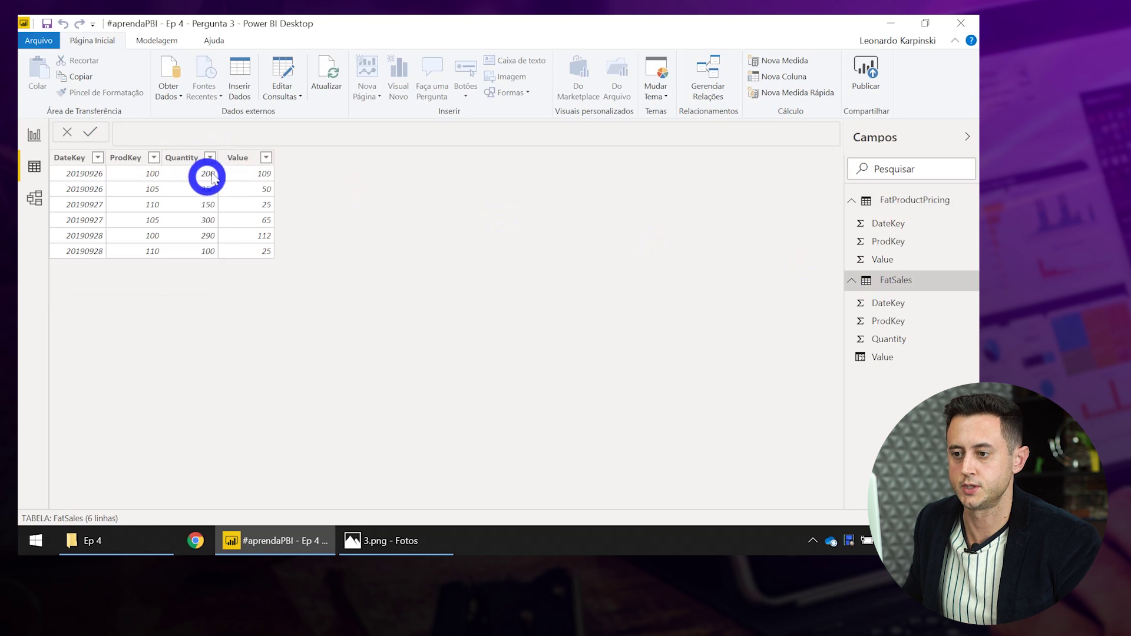
pyautogui.click(251, 160)
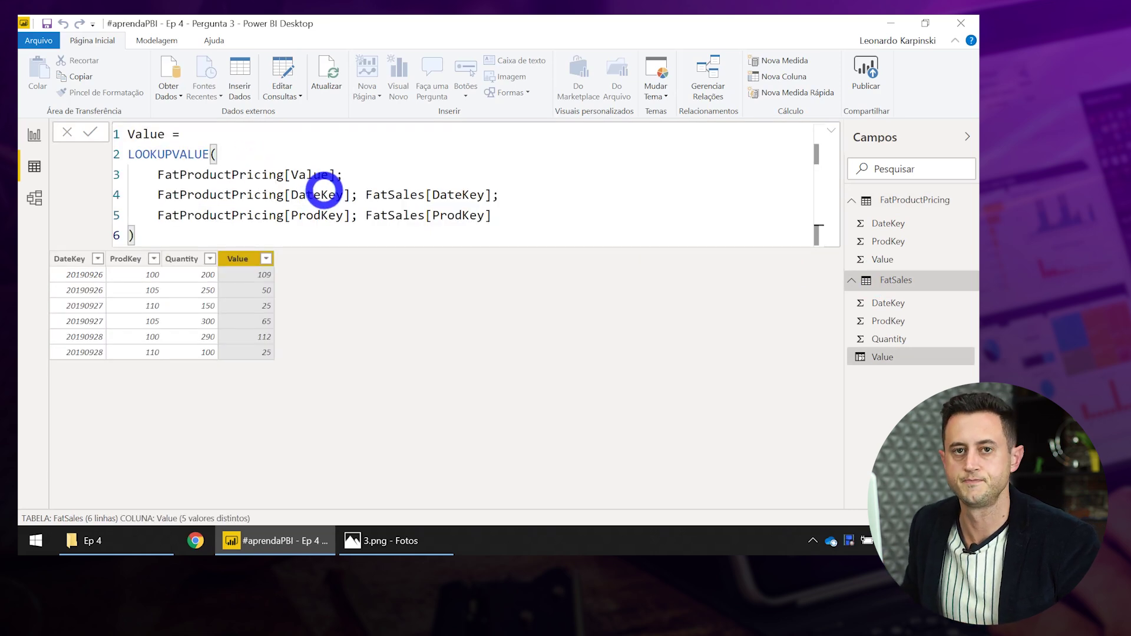
pyautogui.moveTo(156, 175); pyautogui.dragTo(347, 175)
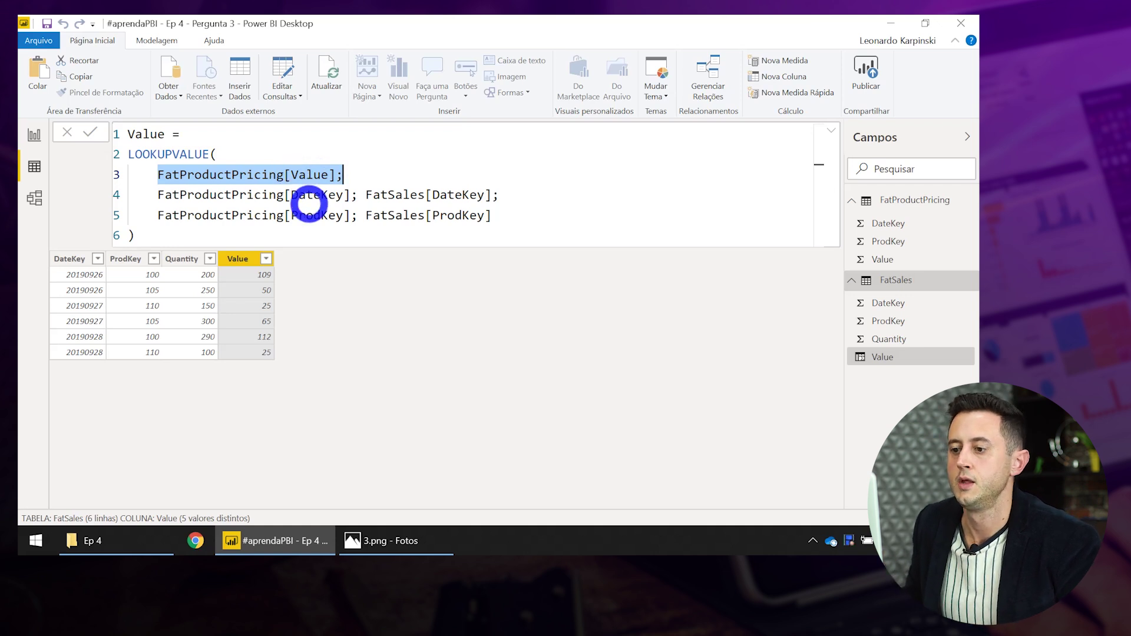
pyautogui.doubleClick(304, 195)
pyautogui.click(452, 196)
pyautogui.doubleClick(452, 196)
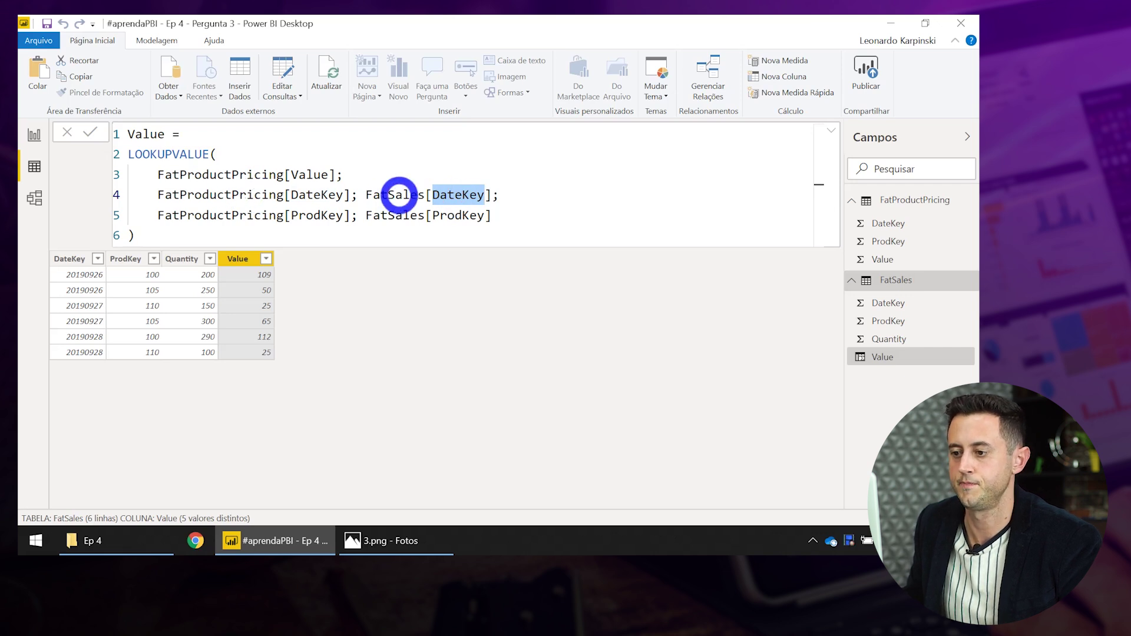
pyautogui.doubleClick(318, 217)
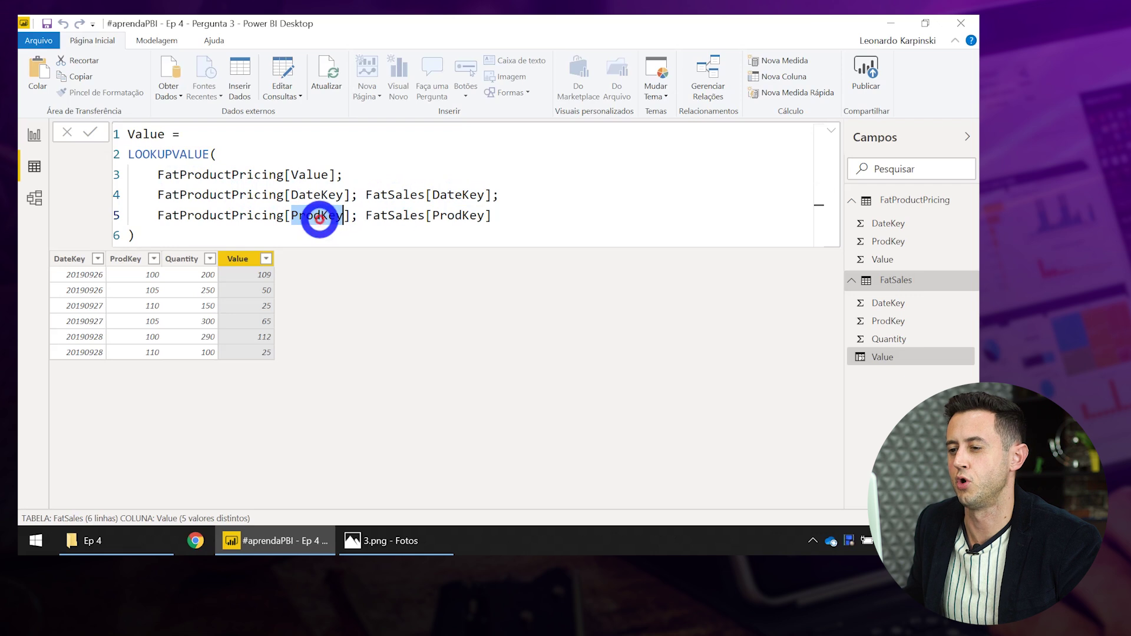
pyautogui.doubleClick(452, 217)
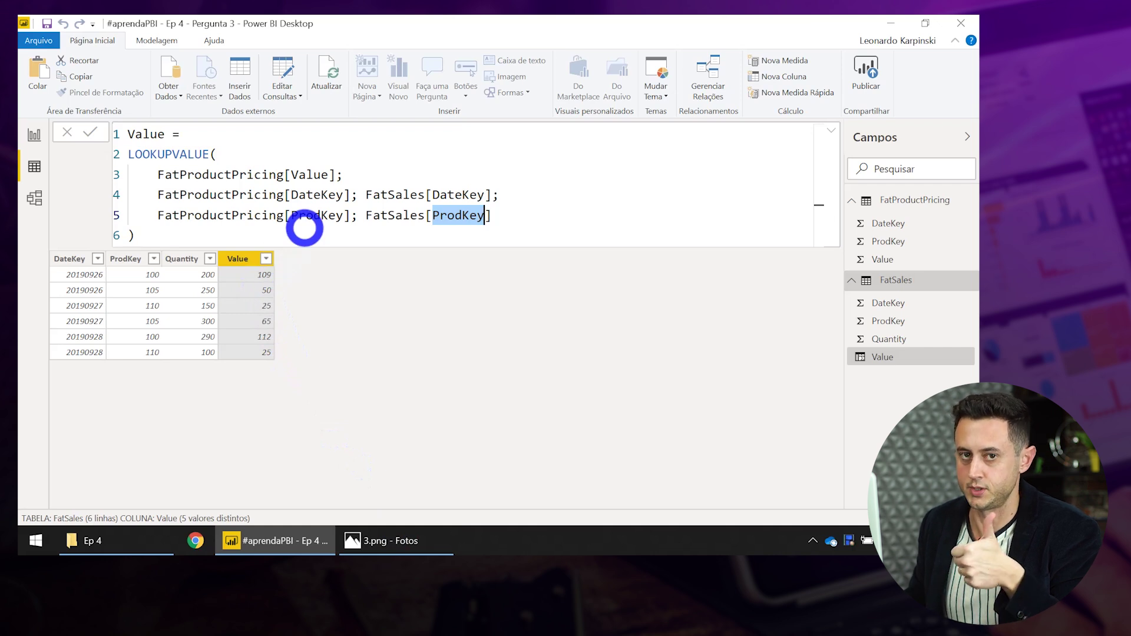
pyautogui.click(305, 229)
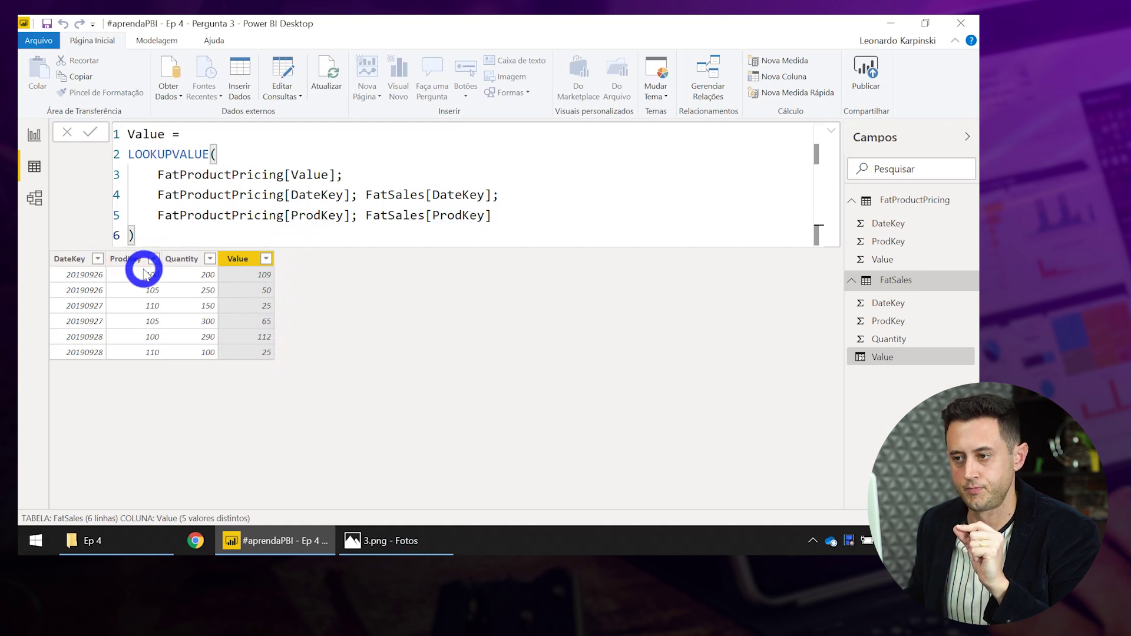
# Compare the FatProductPricing table with the FatSales table and its Value column in the data view.
pyautogui.click(882, 201)
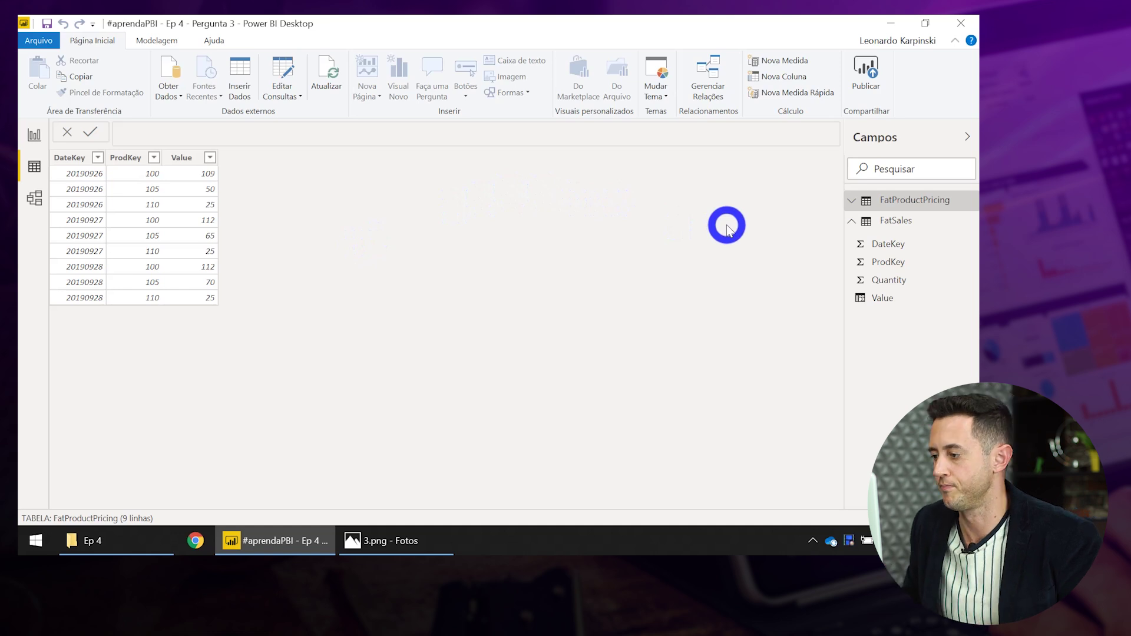
pyautogui.click(885, 221)
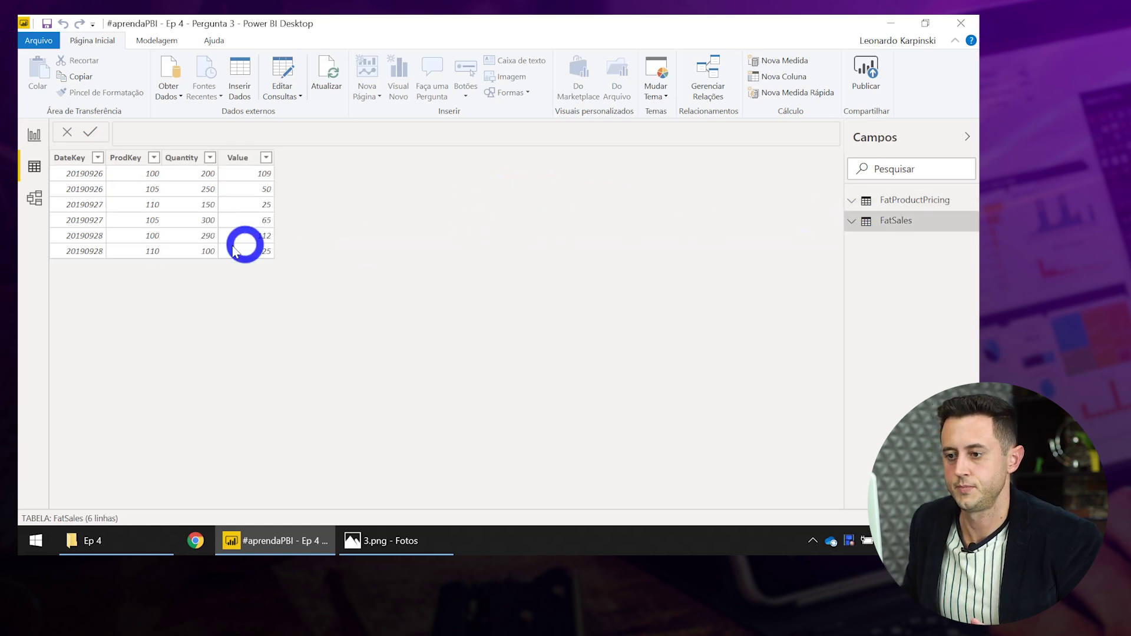
pyautogui.click(249, 157)
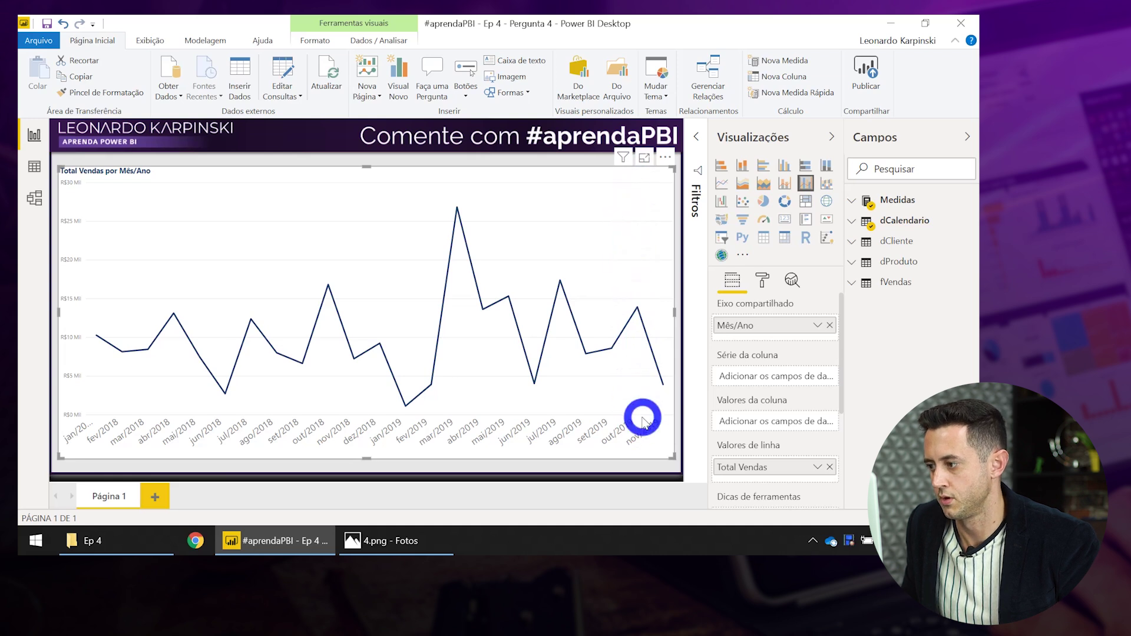
# Open the MêsCorrente measure from the Medidas table in the Pergunta 4 file and expand its full formula.
pyautogui.click(887, 201)
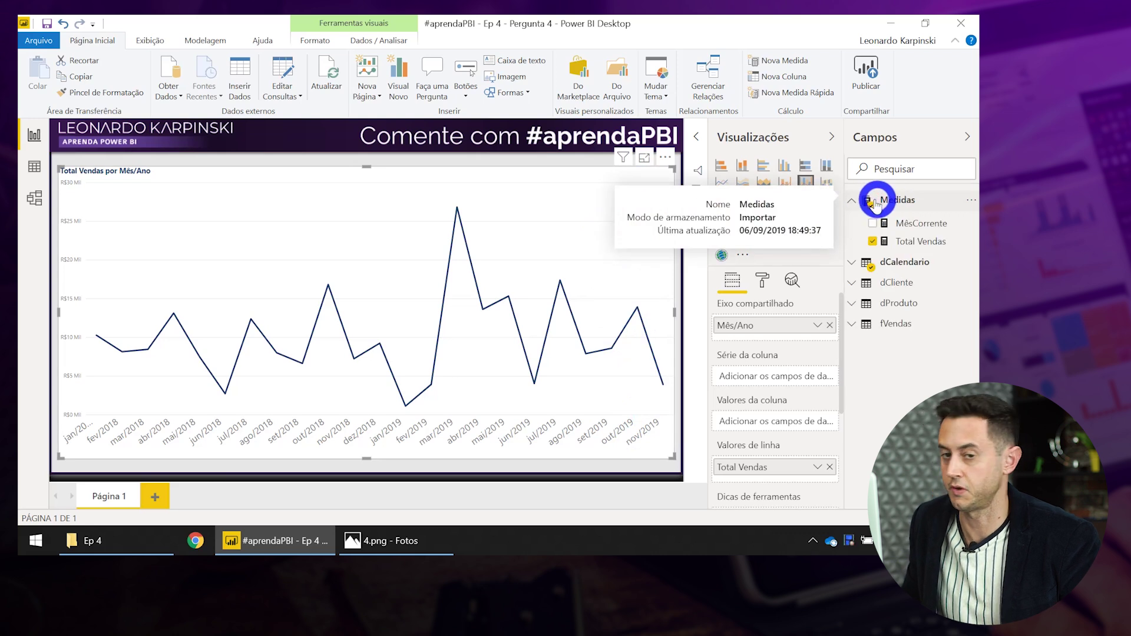
pyautogui.click(899, 229)
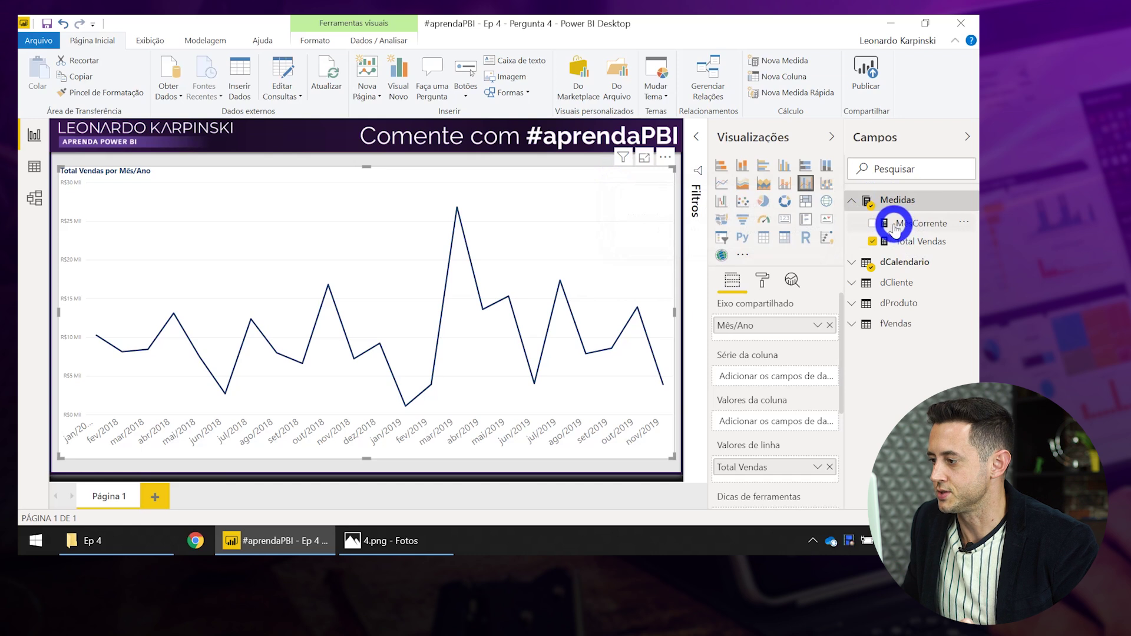
pyautogui.click(896, 228)
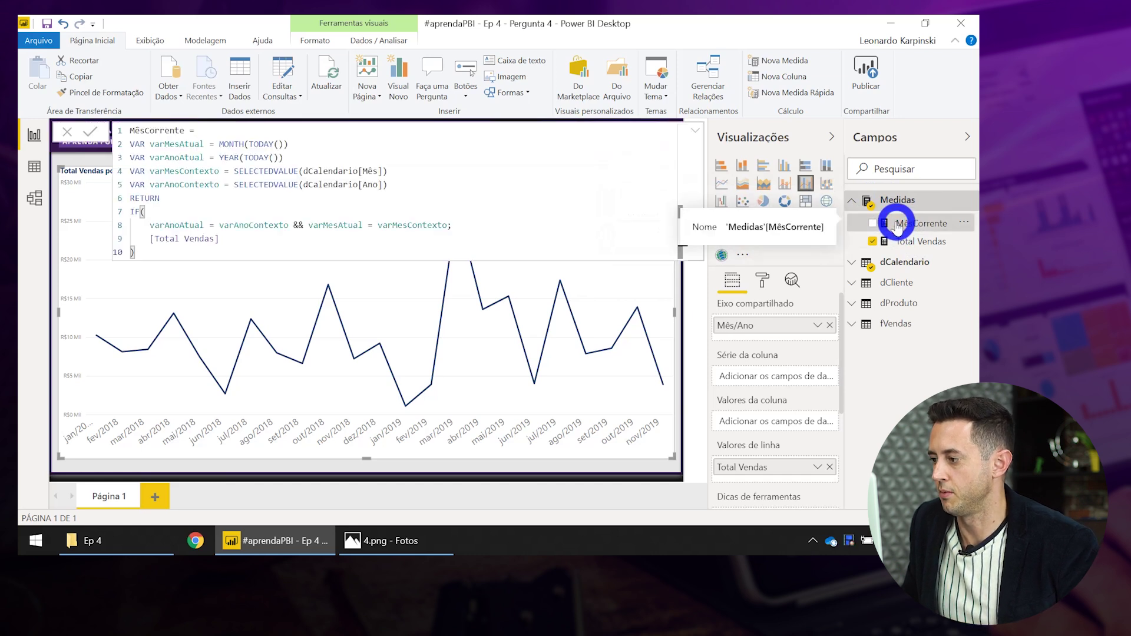
pyautogui.scroll(1, 214, 151)
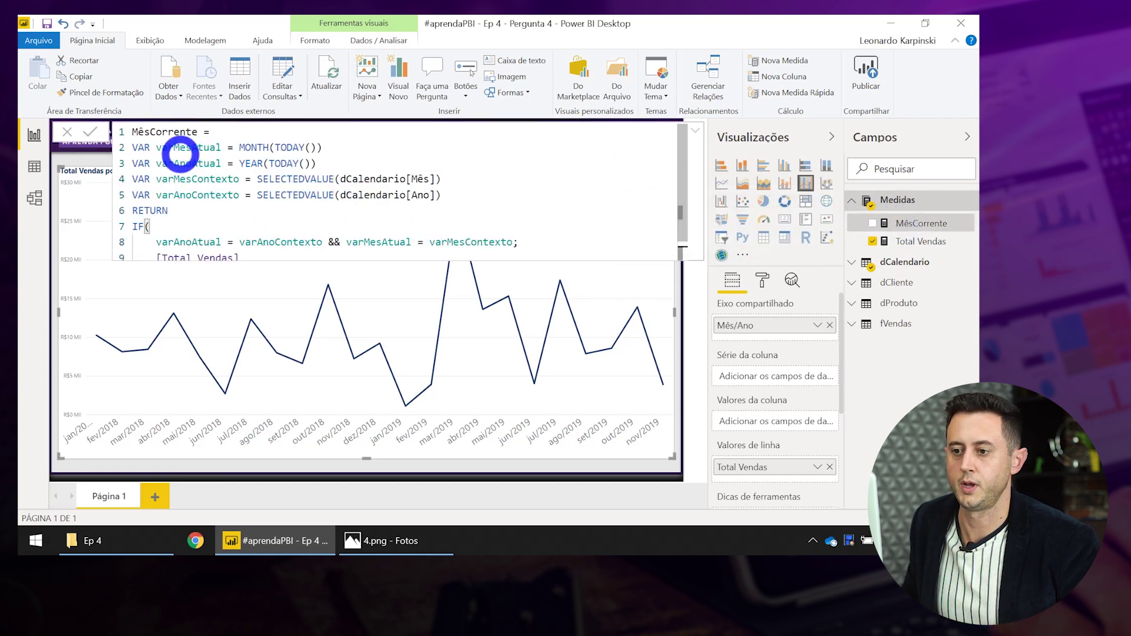
pyautogui.scroll(1, 244, 165)
pyautogui.click(696, 129)
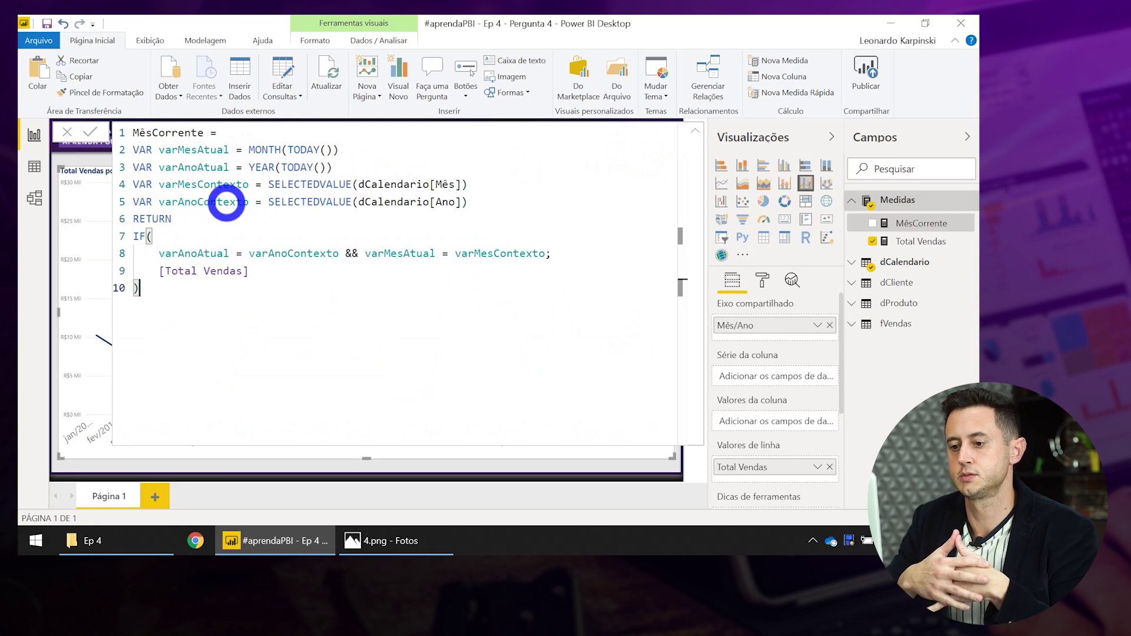
# Examine how MêsCorrente compares the current year and month with the context variables to return [Total Vendas], and close the formula.
pyautogui.moveTo(250, 272); pyautogui.dragTo(156, 271)
pyautogui.doubleClick(214, 253)
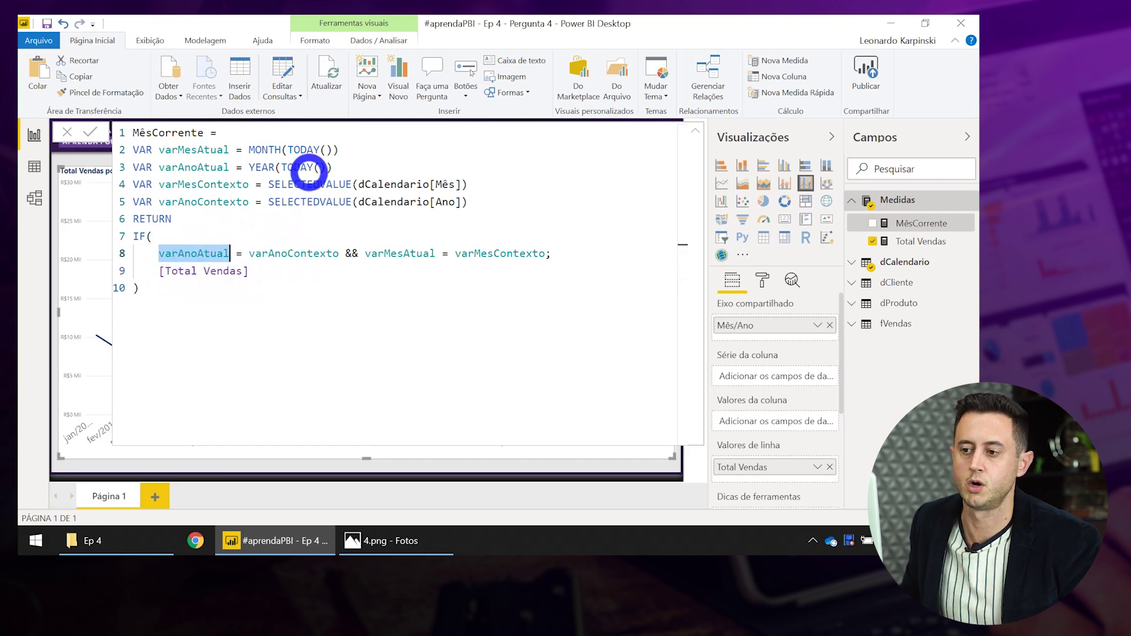
pyautogui.doubleClick(265, 167)
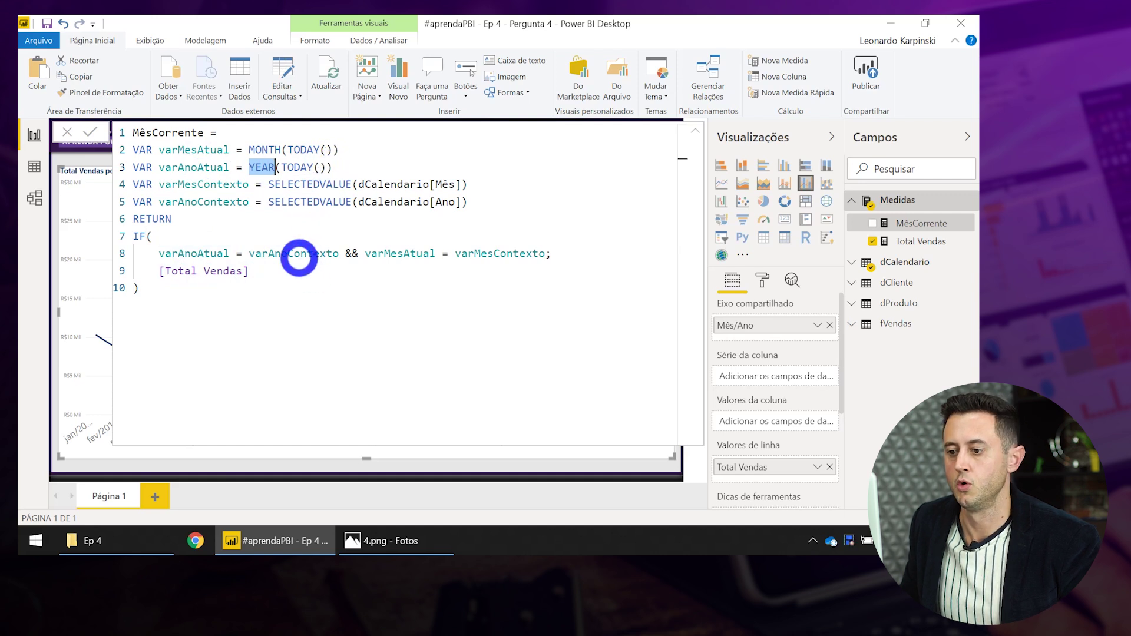
pyautogui.doubleClick(296, 254)
pyautogui.click(319, 188)
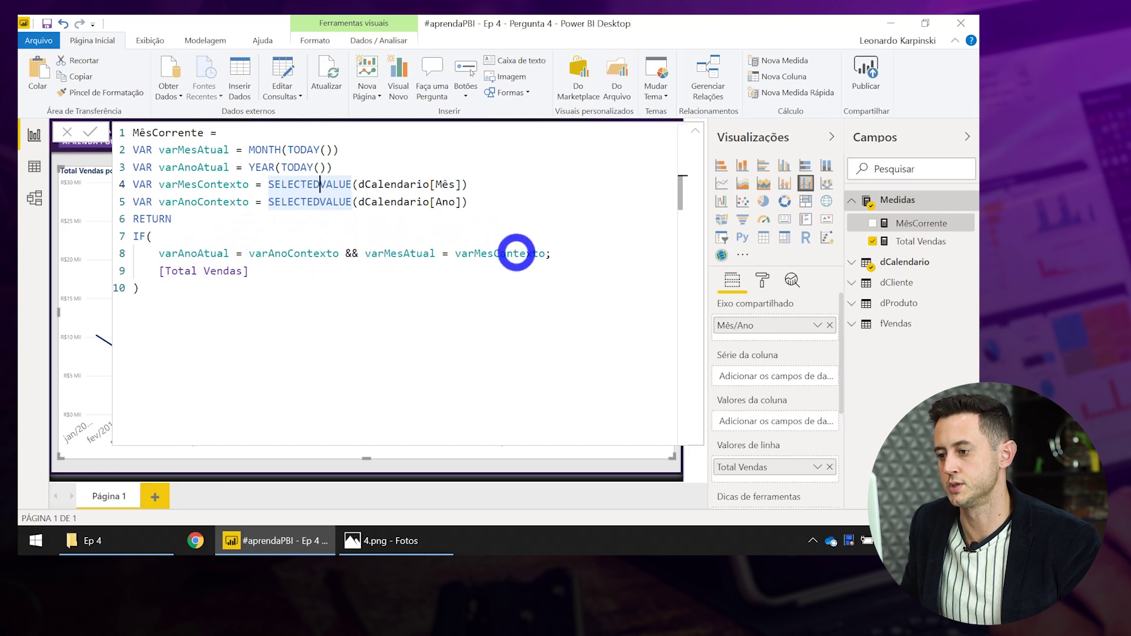
pyautogui.moveTo(249, 270); pyautogui.dragTo(162, 271)
pyautogui.click(222, 270)
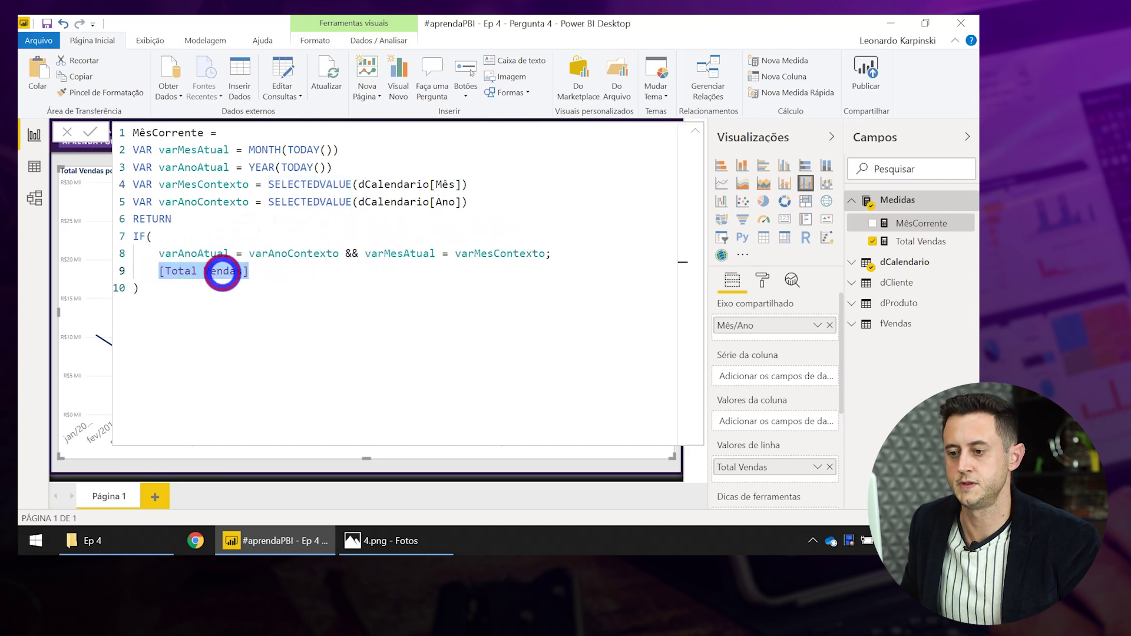
pyautogui.press('Return')
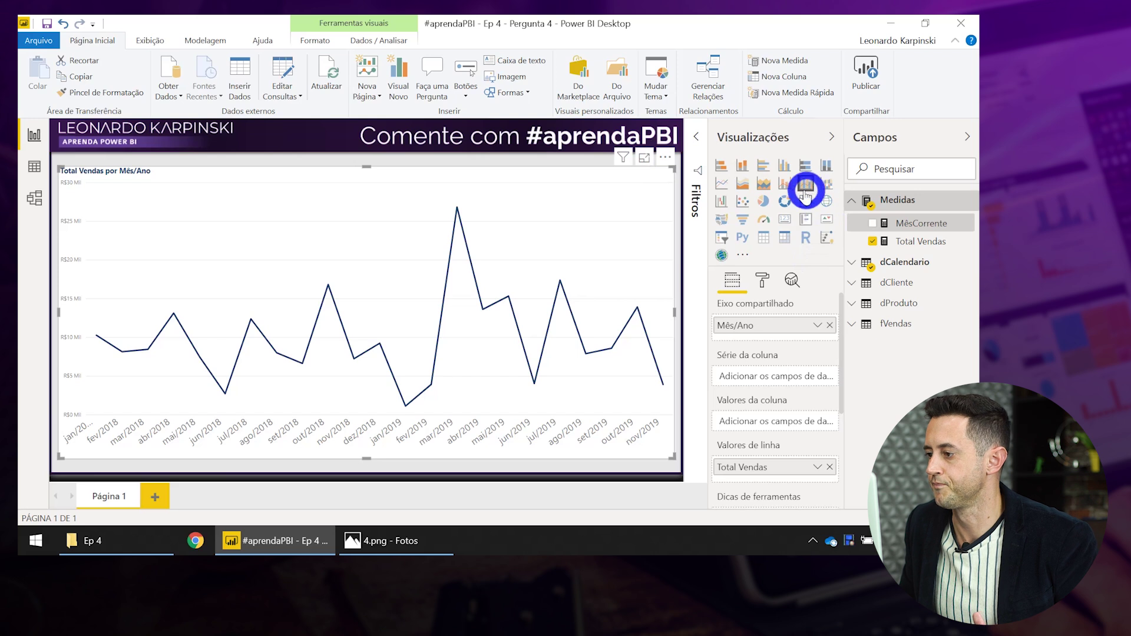
# Plot the MêsCorrente measure as column values in the Total Vendas por Mês/Ano chart, trying it as a line value in between.
pyautogui.moveTo(894, 227); pyautogui.dragTo(760, 424)
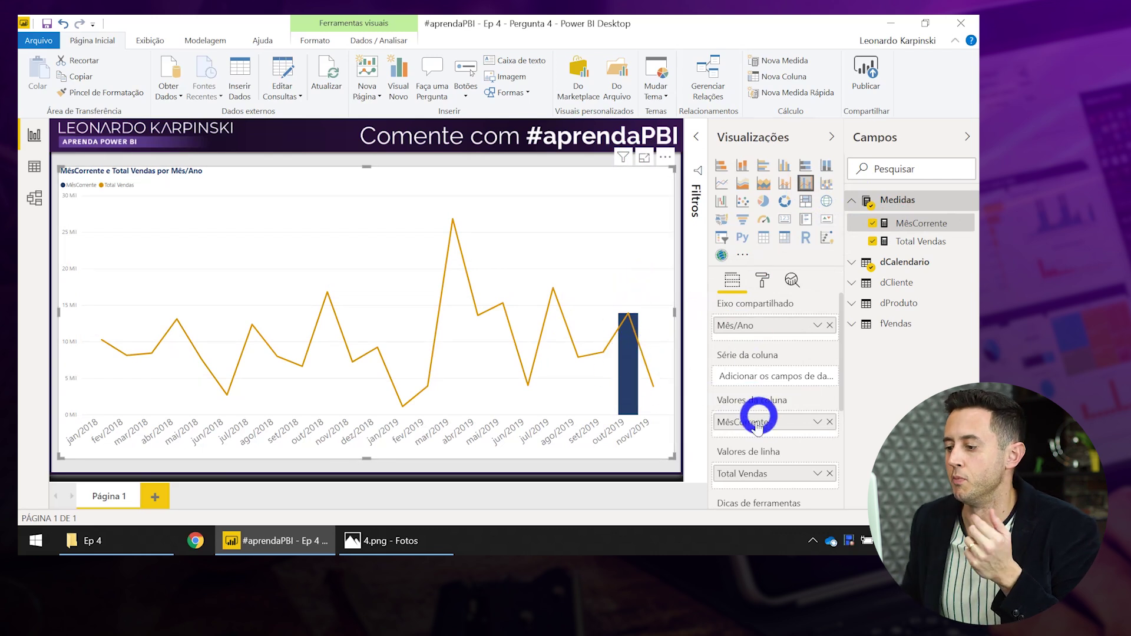
pyautogui.moveTo(747, 429); pyautogui.dragTo(765, 484)
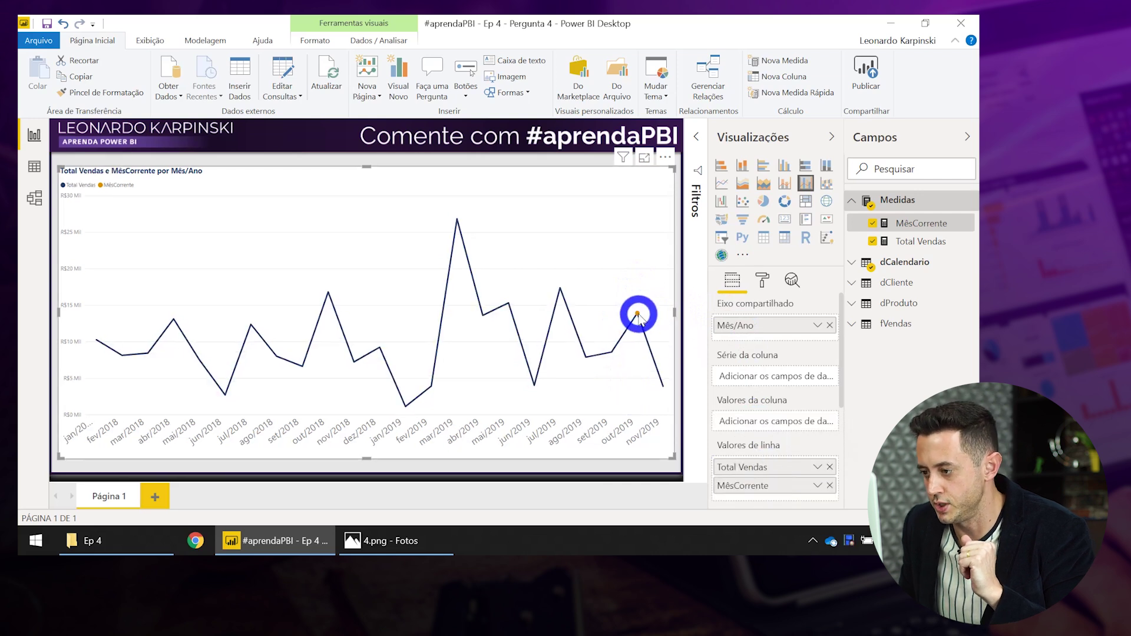
pyautogui.moveTo(639, 316)
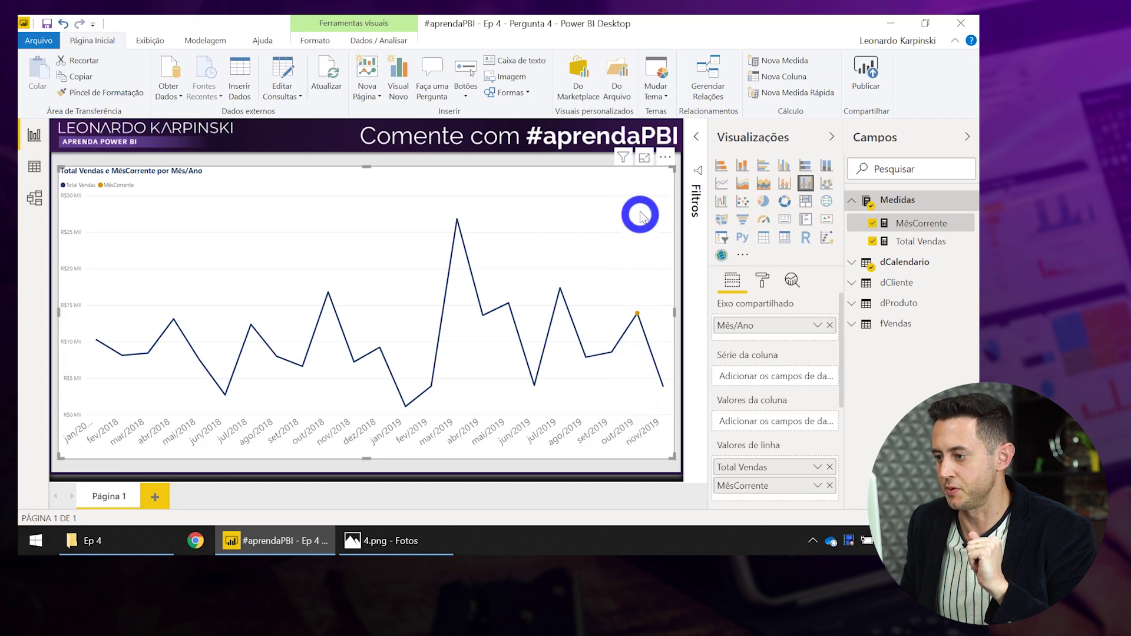
pyautogui.moveTo(747, 486); pyautogui.dragTo(743, 415)
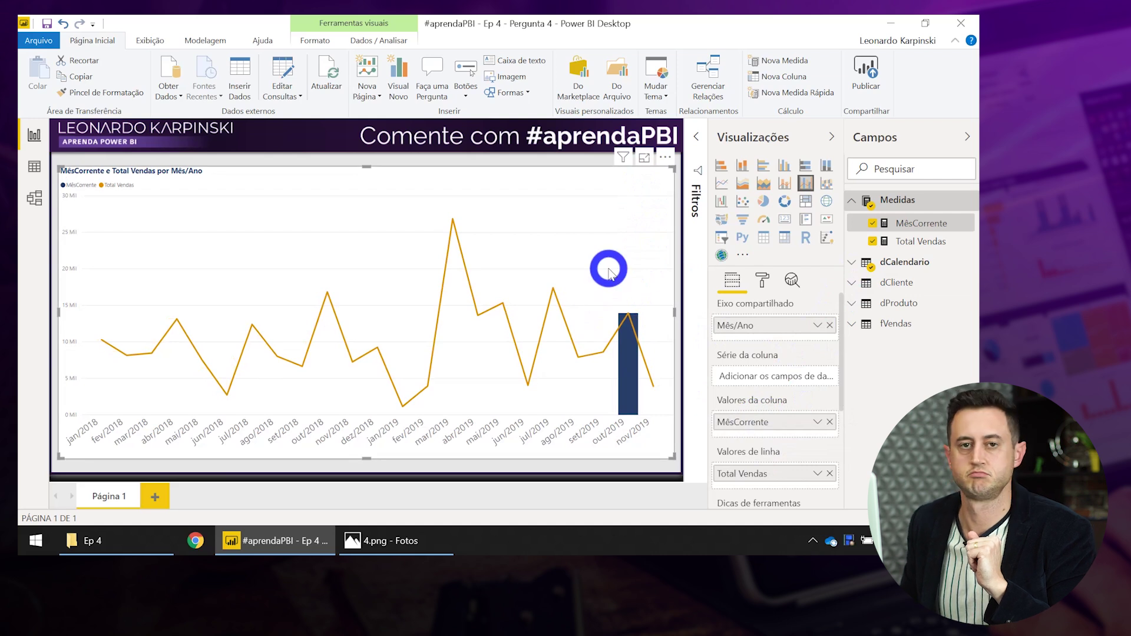